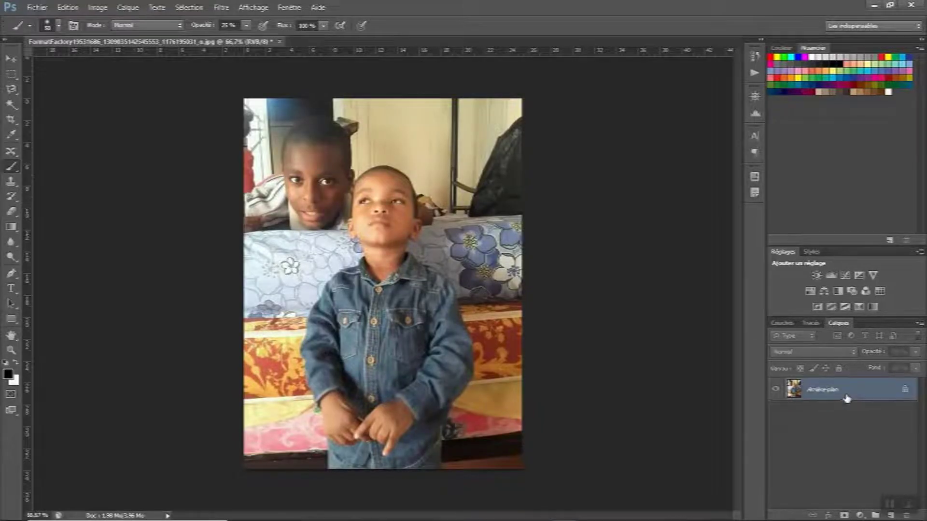
Duplicate the Arrière-plan photo layer as 'Arrière-plan copie'.
{"action": "right_click", "coordinate": [847, 397]}
{"action": "left_click", "coordinate": [821, 419]}
{"action": "left_click", "coordinate": [555, 156]}
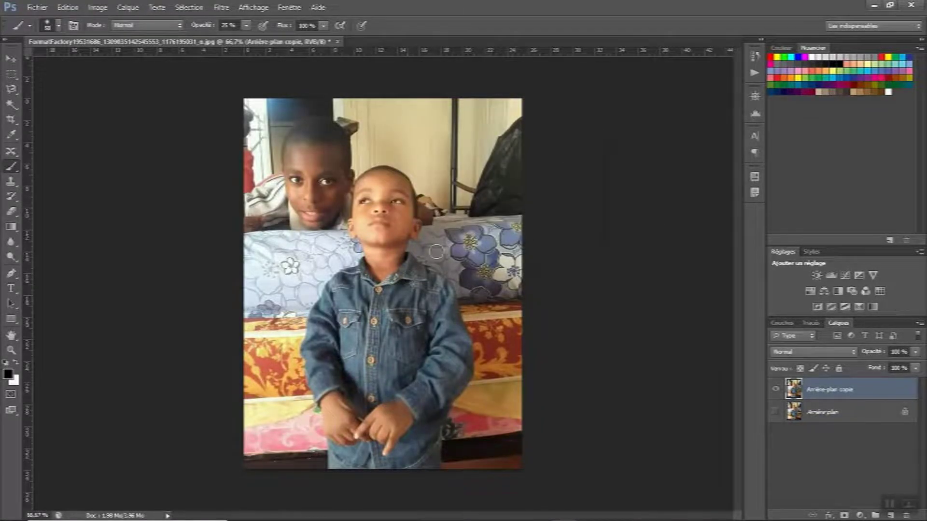
Begin a Pen path with the first anchors on the jacket's left edge, zoomed to 200%.
{"action": "key", "text": "p"}
{"action": "key", "text": "ctrl+plus"}
{"action": "key", "text": "ctrl+plus"}
{"action": "left_click", "coordinate": [235, 250]}
{"action": "left_click", "coordinate": [227, 271]}
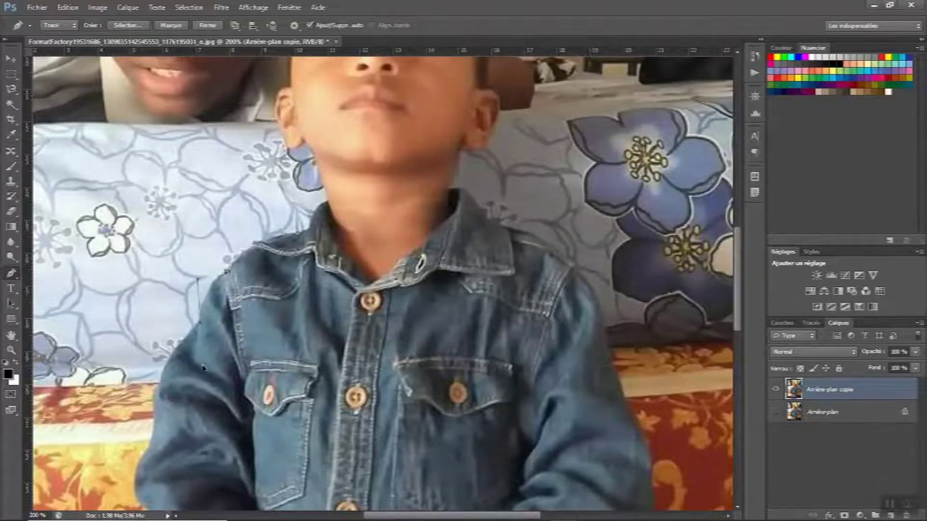
Trace the path down the jacket's left edge, around the hand and across the jacket bottom.
{"action": "left_click", "coordinate": [157, 421]}
{"action": "scroll", "coordinate": [743, 354], "scroll_direction": "down", "scroll_amount": 5}
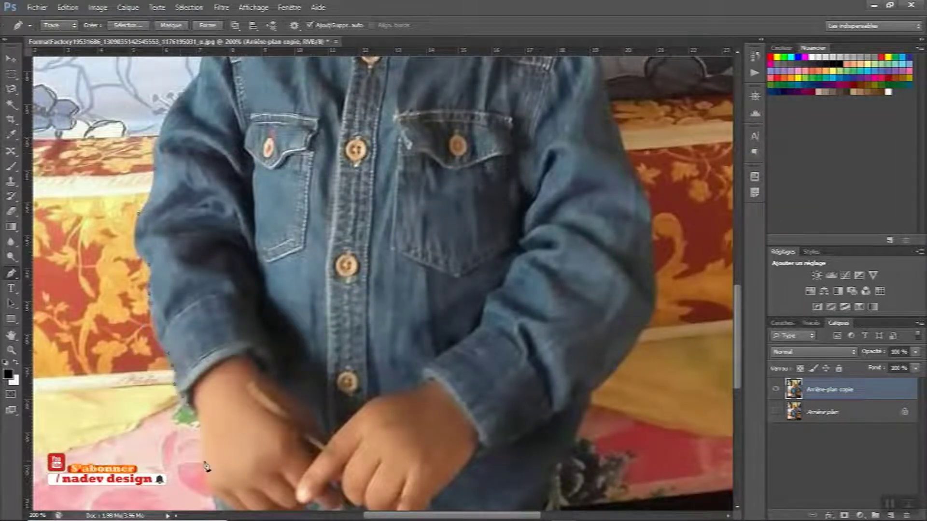
{"action": "key", "text": "ctrl+minus"}
{"action": "scroll", "coordinate": [296, 304], "scroll_direction": "down", "scroll_amount": 4}
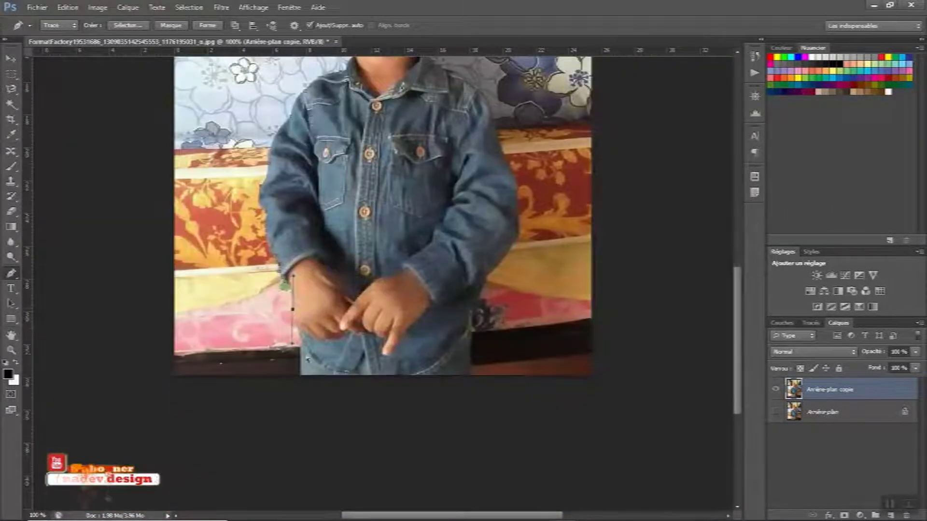
{"action": "key", "text": "ctrl+plus"}
{"action": "left_click", "coordinate": [205, 356]}
{"action": "left_click", "coordinate": [214, 371]}
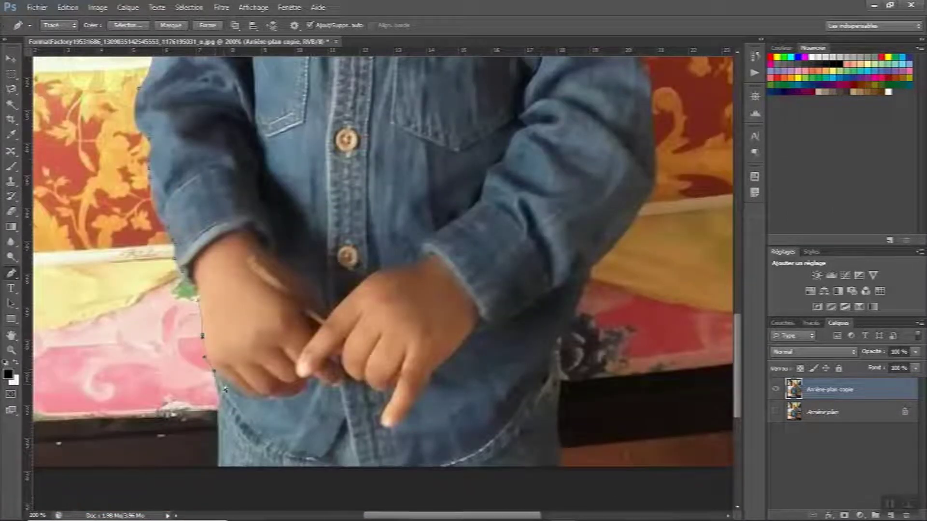
{"action": "left_click", "coordinate": [218, 469]}
{"action": "left_click", "coordinate": [559, 469]}
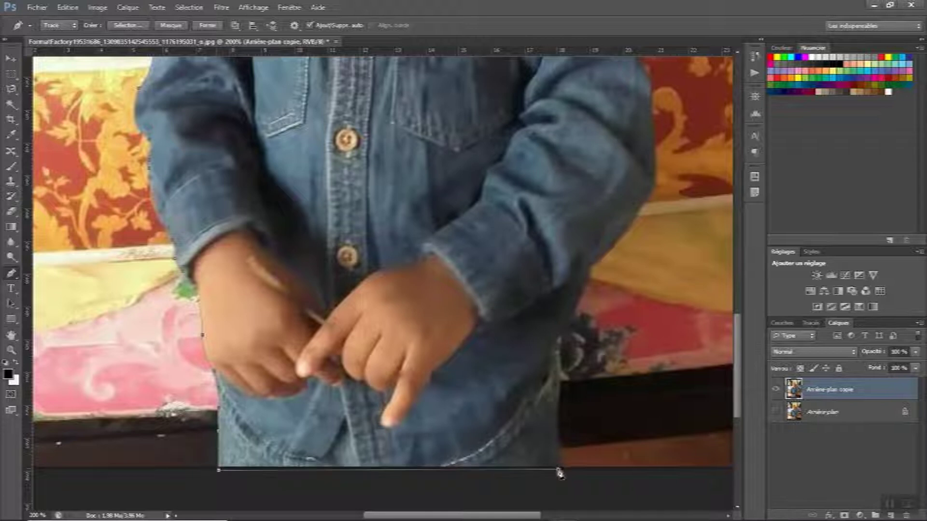
{"action": "left_click", "coordinate": [562, 448]}
{"action": "left_click", "coordinate": [554, 403]}
{"action": "left_click", "coordinate": [590, 277]}
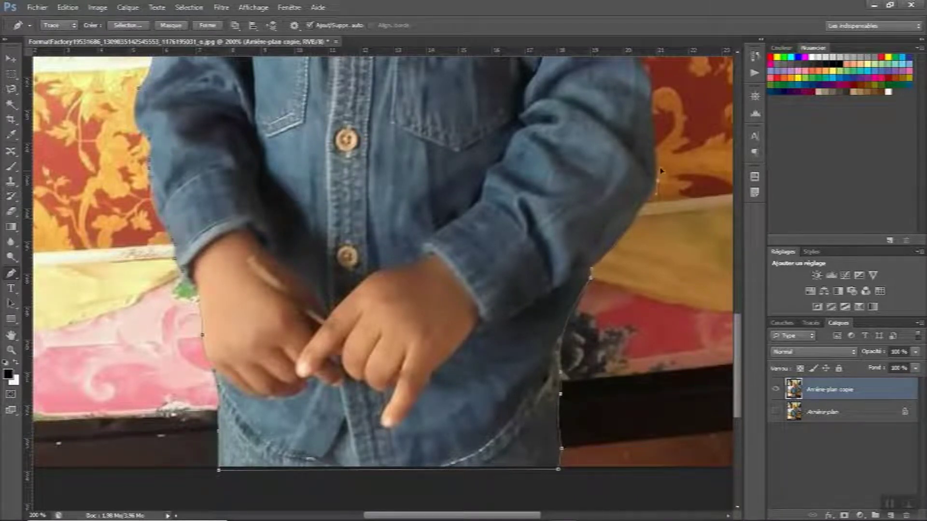
Continue the path up the right sleeve and shoulder, past the ear and over the head.
{"action": "scroll", "coordinate": [638, 194], "scroll_direction": "up", "scroll_amount": 3}
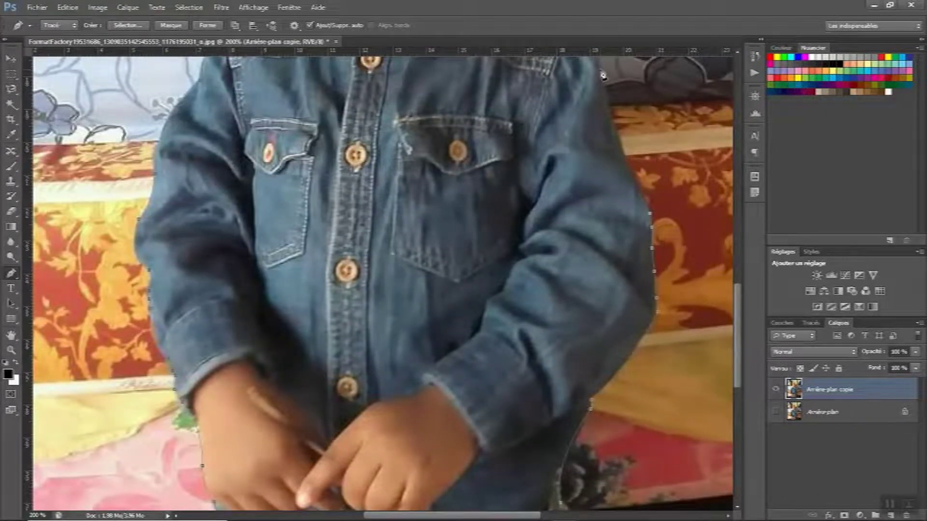
{"action": "scroll", "coordinate": [603, 75], "scroll_direction": "up", "scroll_amount": 5}
{"action": "left_click", "coordinate": [612, 358]}
{"action": "left_click", "coordinate": [601, 284]}
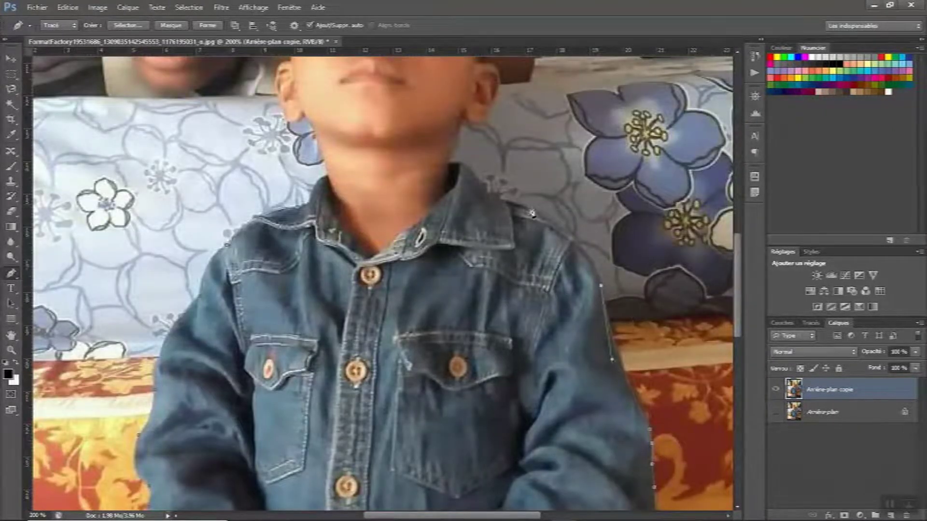
{"action": "left_click", "coordinate": [530, 207]}
{"action": "scroll", "coordinate": [740, 255], "scroll_direction": "up", "scroll_amount": 5}
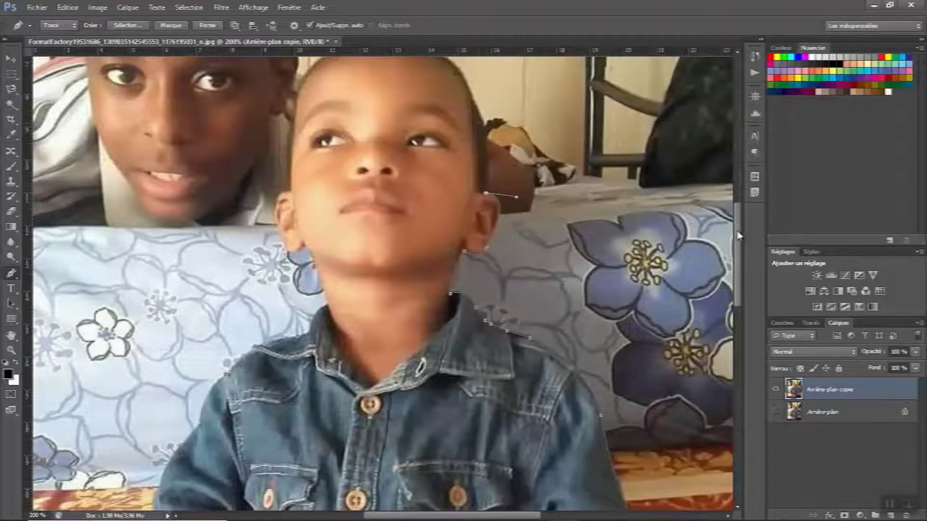
{"action": "scroll", "coordinate": [739, 235], "scroll_direction": "up", "scroll_amount": 5}
{"action": "left_click", "coordinate": [458, 229]}
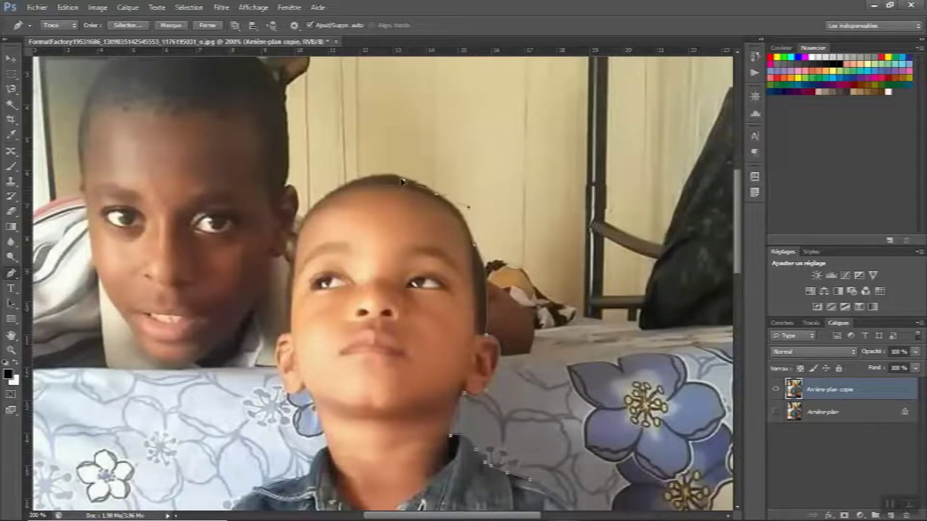
{"action": "left_click_drag", "start_coordinate": [402, 181], "coordinate": [436, 196]}
{"action": "left_click_drag", "start_coordinate": [348, 182], "coordinate": [302, 206]}
{"action": "left_click_drag", "start_coordinate": [317, 339], "coordinate": [291, 333]}
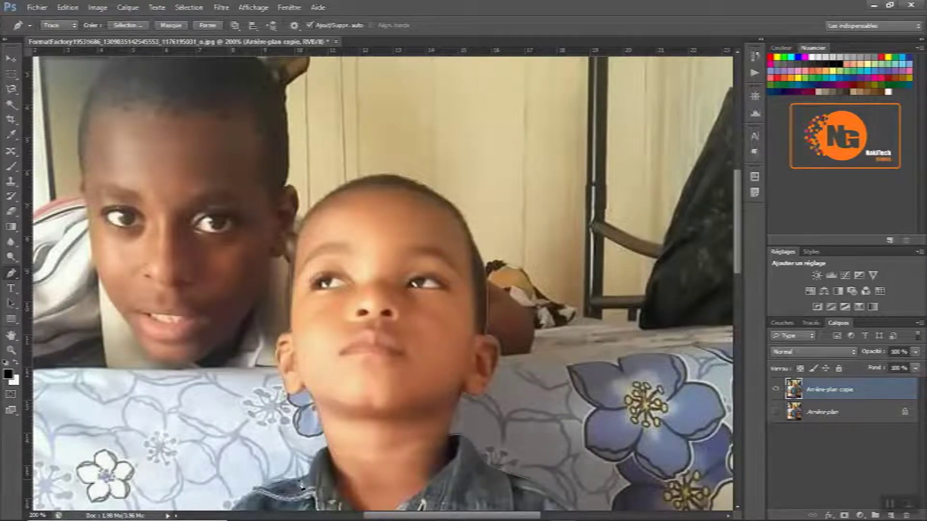
Turn the boy's outline into a selection and mask away the background around him.
{"action": "key", "text": "ctrl+Return"}
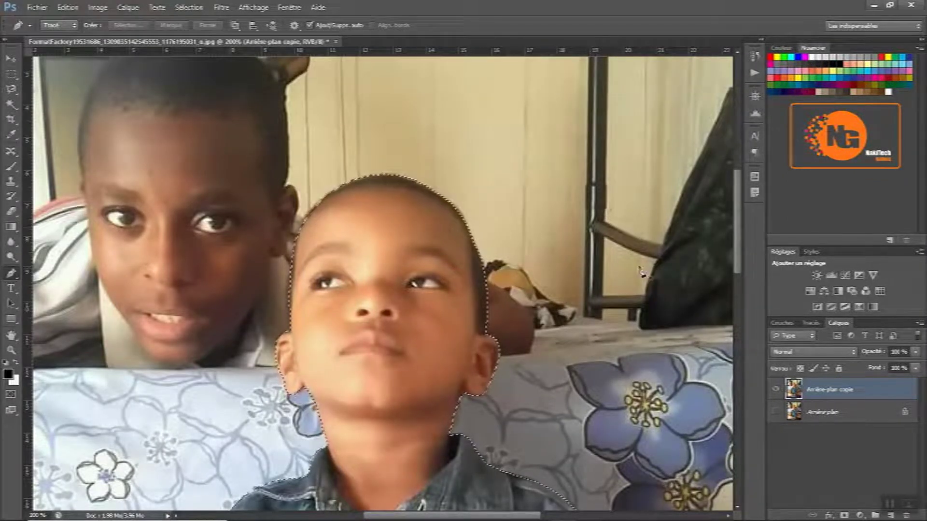
{"action": "left_click", "coordinate": [843, 515]}
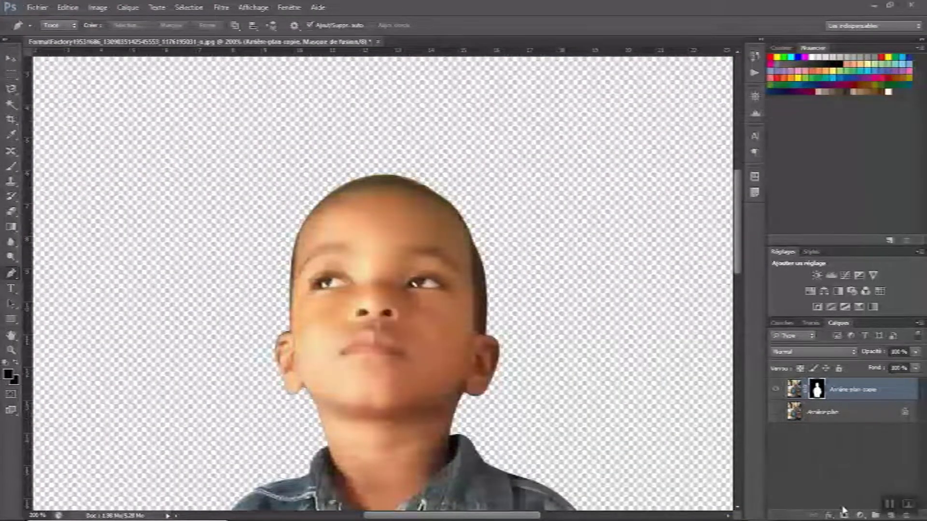
{"action": "double_click", "coordinate": [787, 8]}
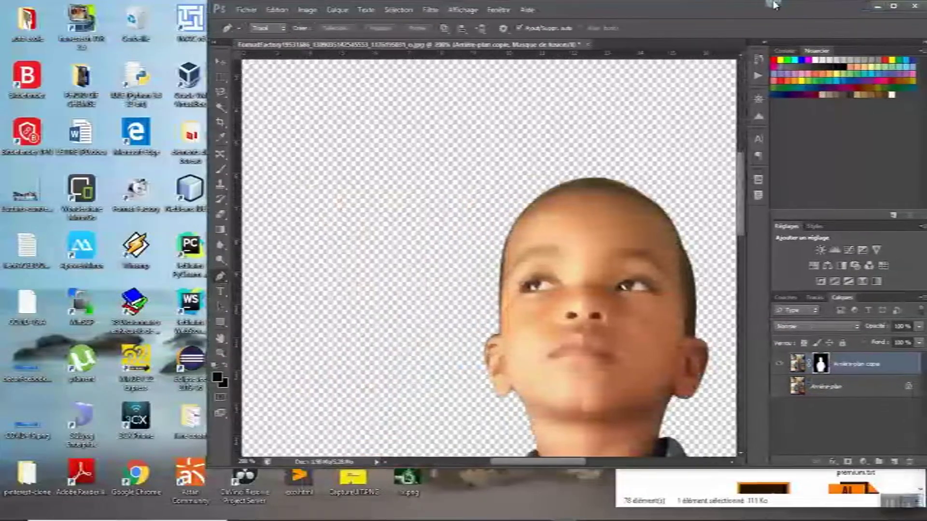
{"action": "left_click_drag", "start_coordinate": [773, 5], "coordinate": [662, 31]}
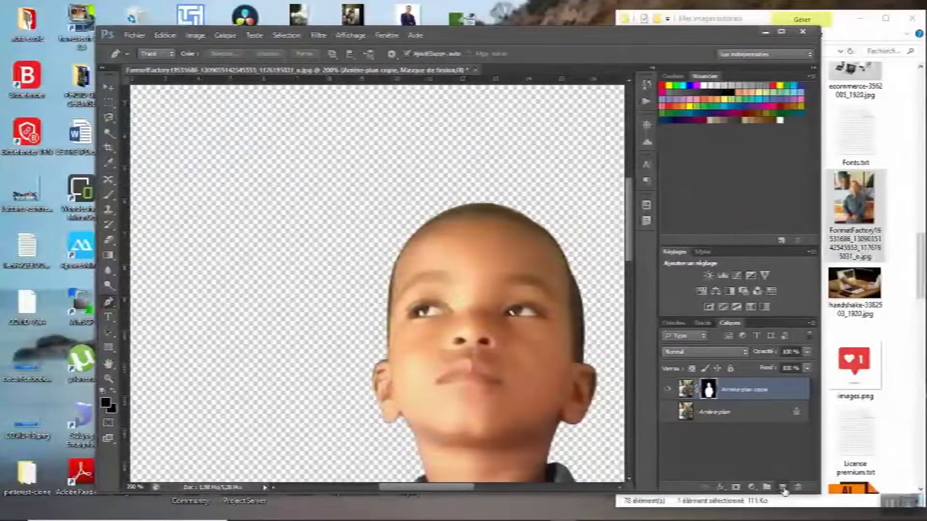
Add an empty Calque 1 layer below the boy layer and fit the image on screen.
{"action": "left_click", "coordinate": [783, 488]}
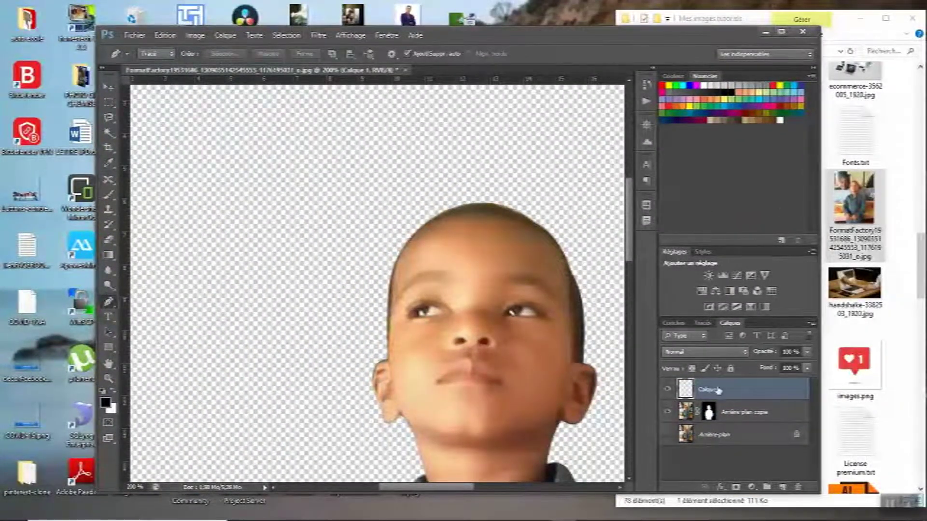
{"action": "left_click_drag", "start_coordinate": [719, 390], "coordinate": [720, 423]}
{"action": "left_click", "coordinate": [782, 31]}
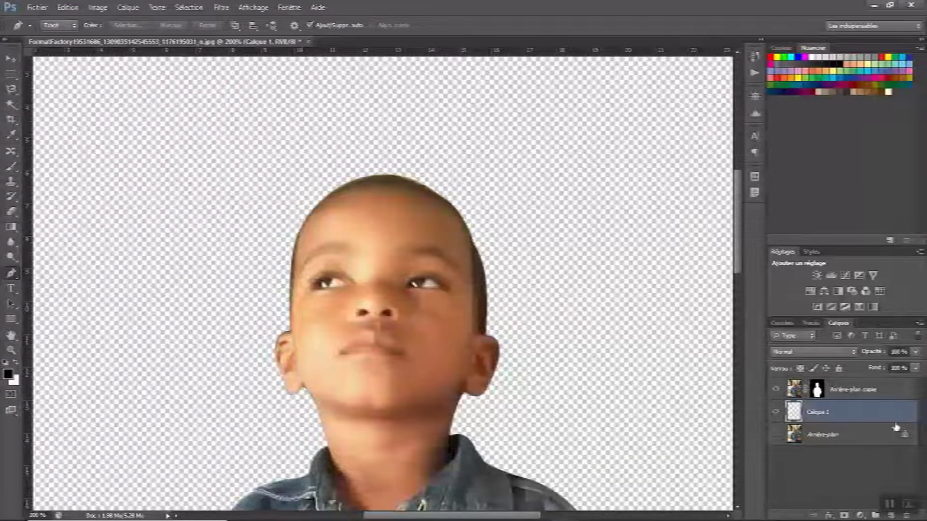
{"action": "key", "text": "ctrl+0"}
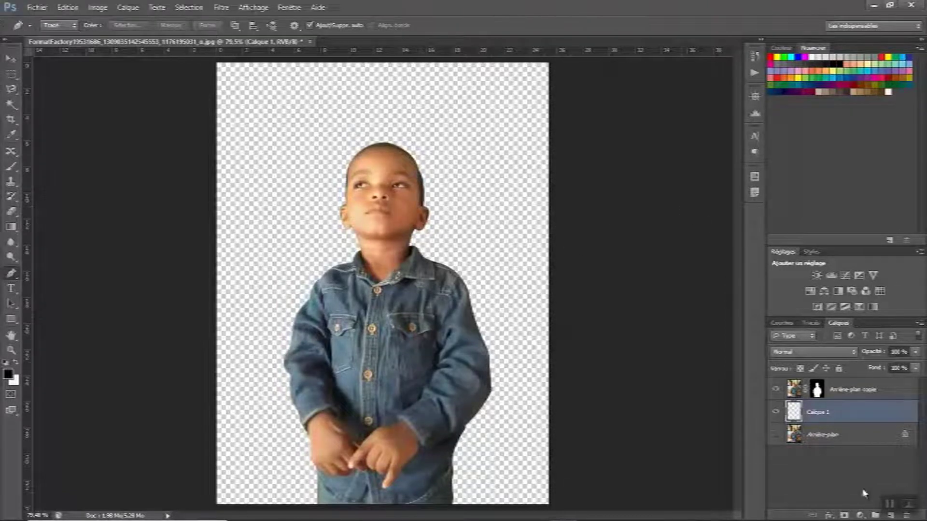
{"action": "key", "text": "alt+bracketright"}
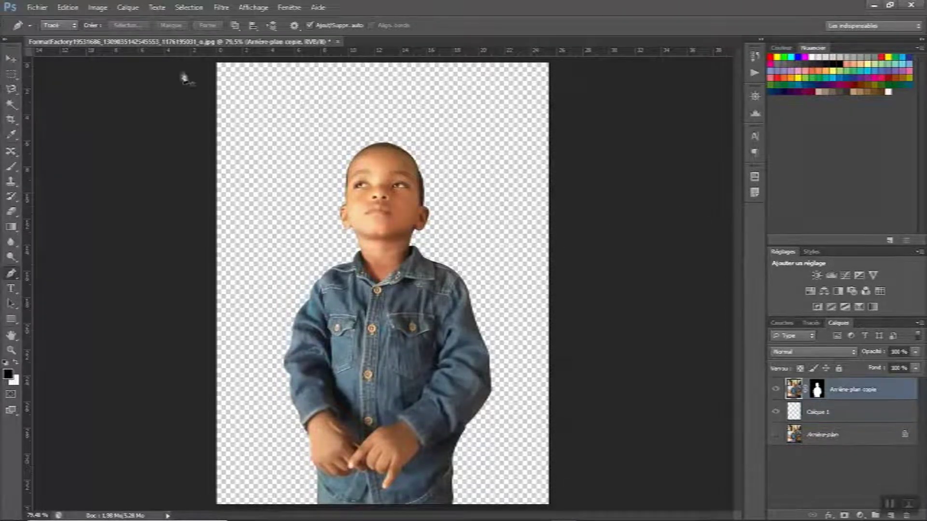
Raise the Levels black input to about 45 to deepen the boy's shadows.
{"action": "left_click", "coordinate": [97, 8]}
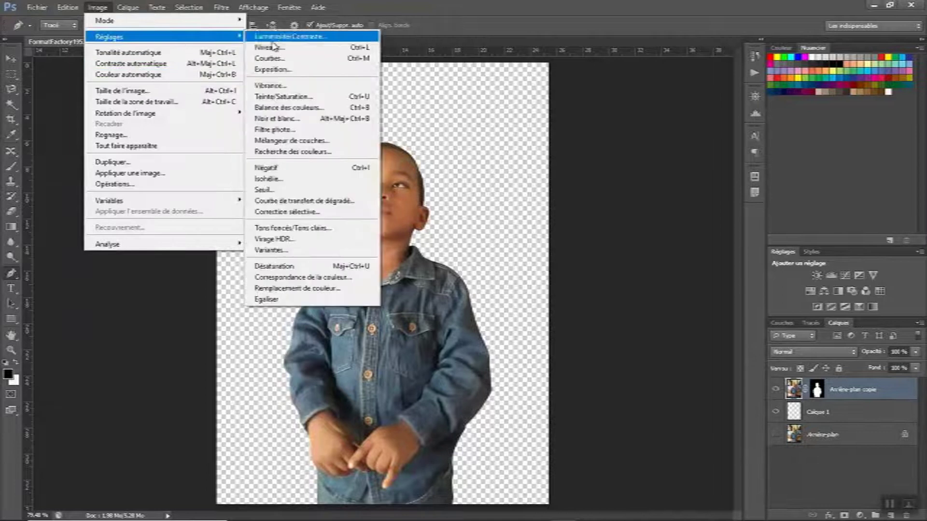
{"action": "left_click", "coordinate": [295, 48]}
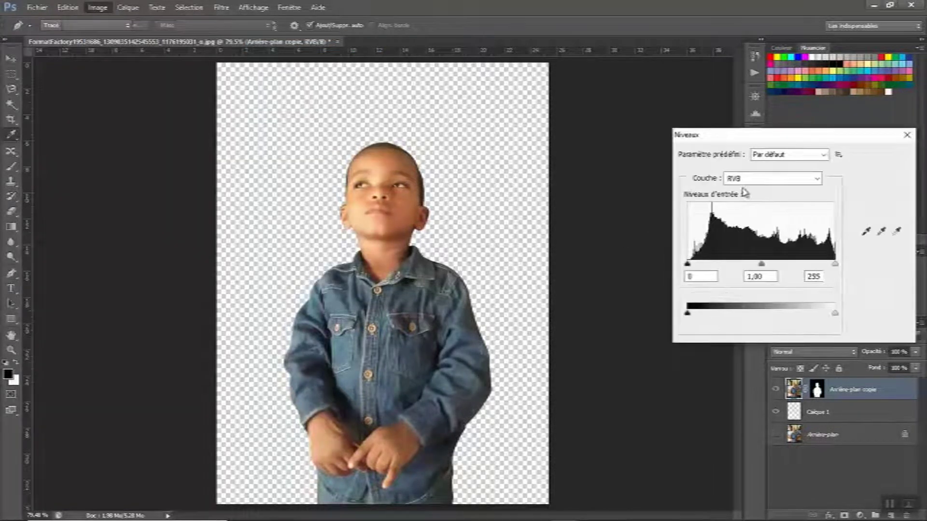
{"action": "left_click_drag", "start_coordinate": [689, 263], "coordinate": [713, 266]}
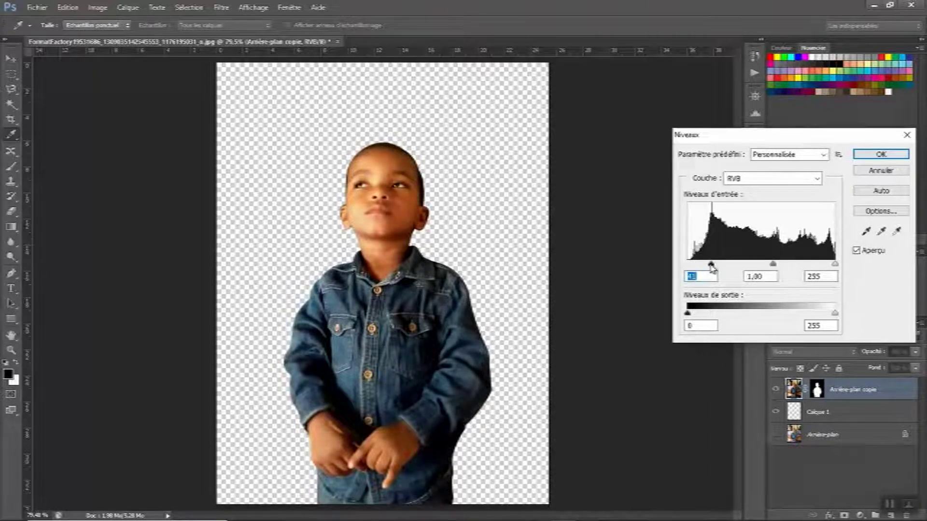
{"action": "left_click", "coordinate": [880, 154]}
{"action": "key", "text": "p"}
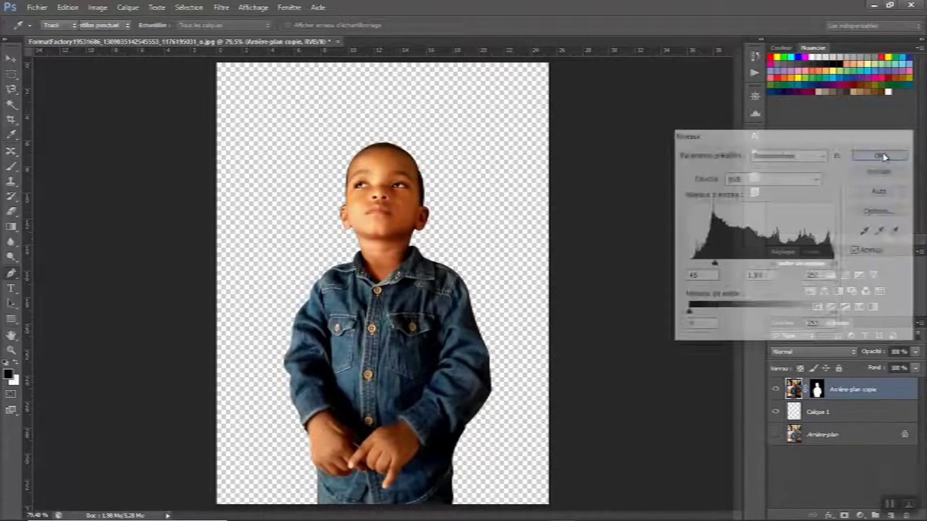
Boost contrast with Curves by adding a midpoint and lifting the highlights.
{"action": "left_click", "coordinate": [97, 8]}
{"action": "mouse_move", "coordinate": [164, 36]}
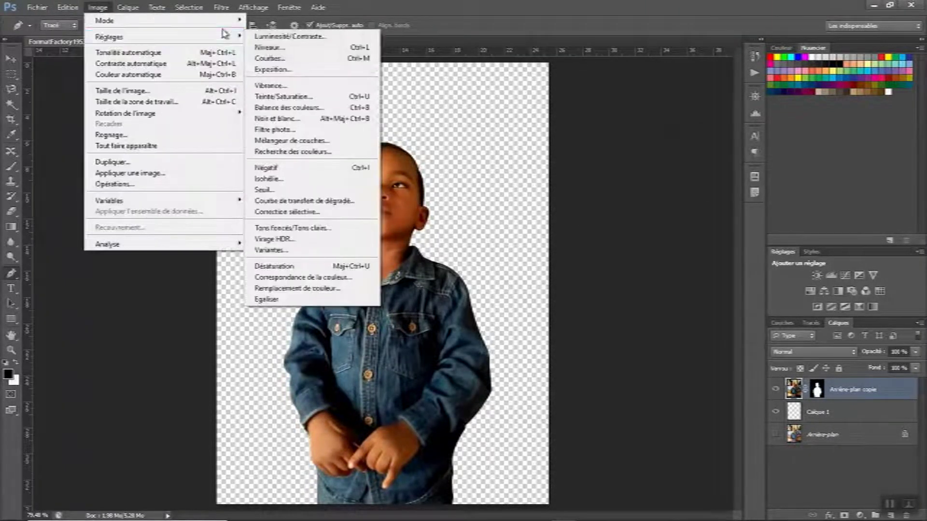
{"action": "left_click", "coordinate": [289, 58]}
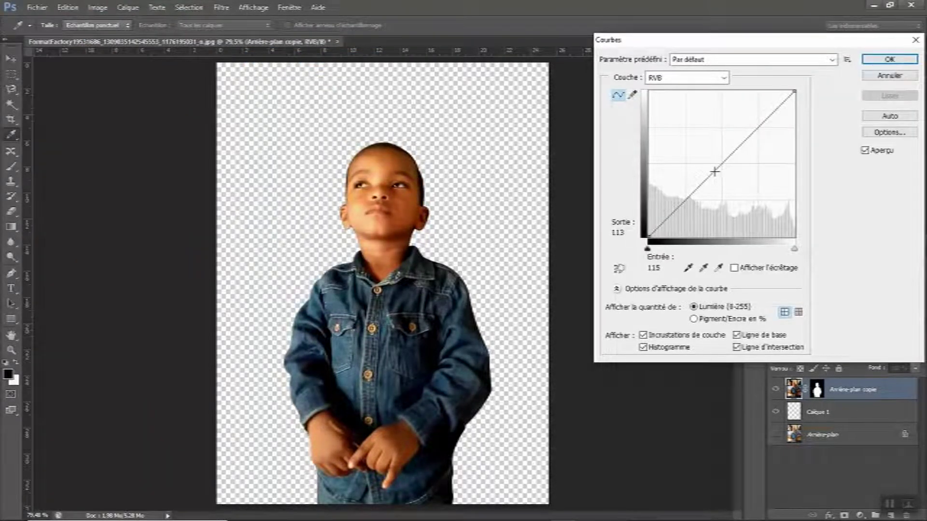
{"action": "left_click", "coordinate": [715, 171]}
{"action": "left_click_drag", "start_coordinate": [764, 121], "coordinate": [774, 114]}
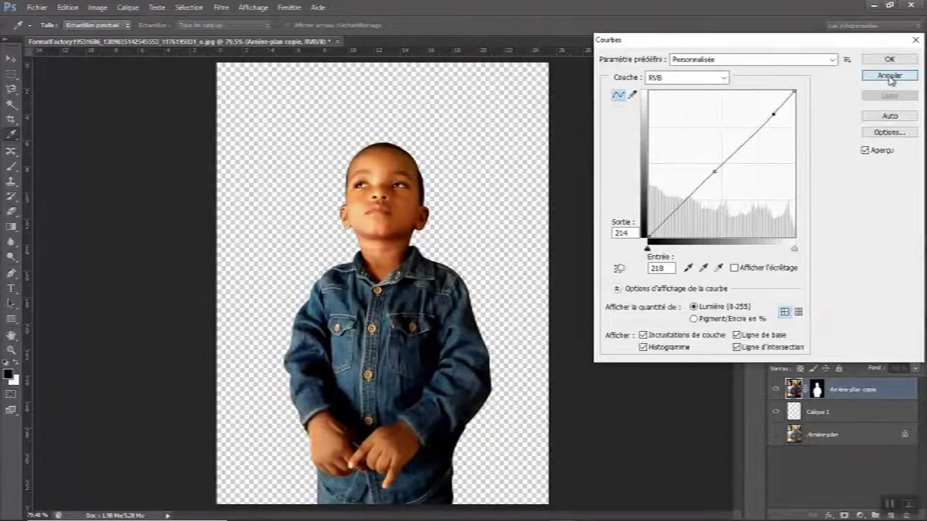
{"action": "left_click", "coordinate": [890, 59]}
{"action": "left_click", "coordinate": [817, 412]}
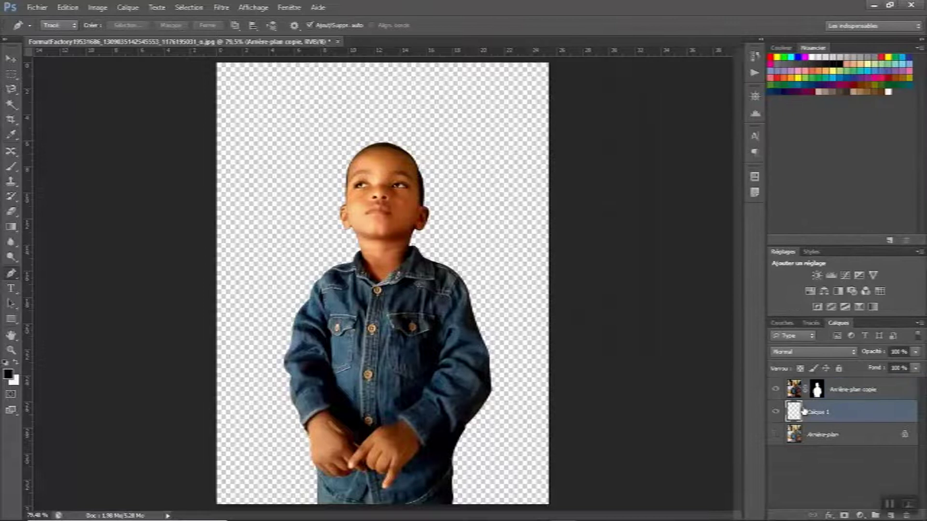
Fill Calque 1 with solid black using Remplir set to Noir.
{"action": "left_click", "coordinate": [68, 7]}
{"action": "left_click", "coordinate": [95, 174]}
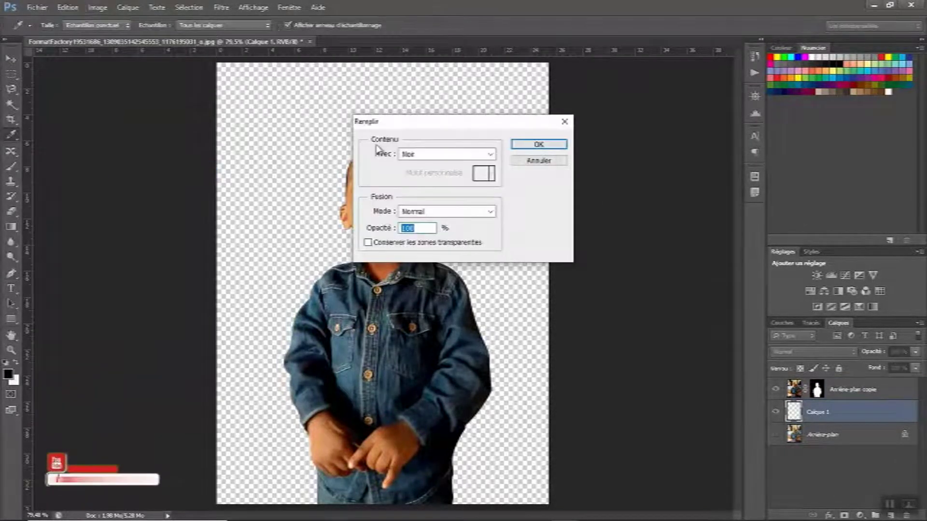
{"action": "left_click", "coordinate": [538, 144]}
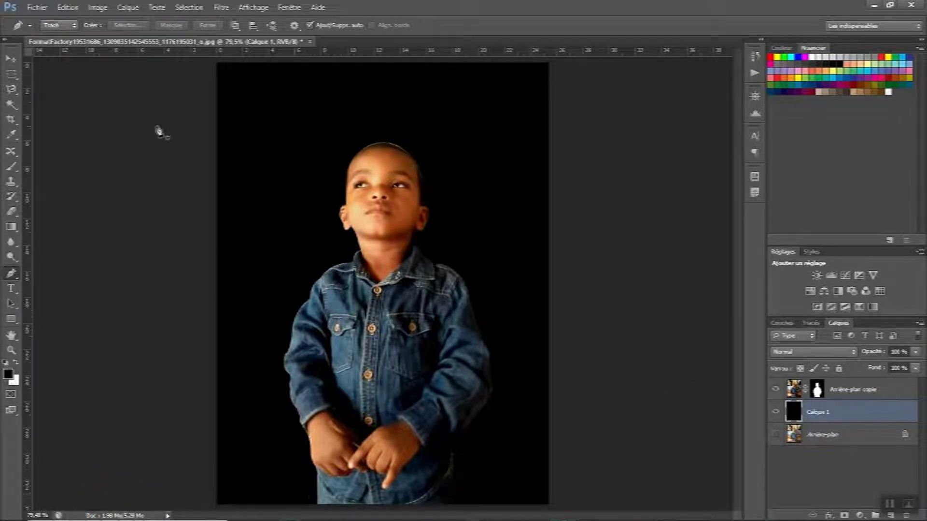
{"action": "left_click", "coordinate": [10, 58]}
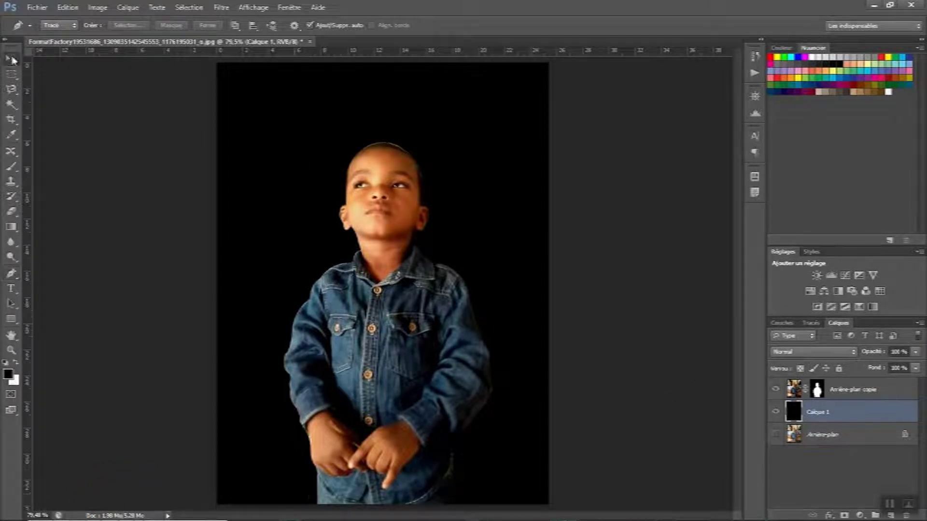
Place images.png as the top layer and move the heart icon to the upper left.
{"action": "left_click", "coordinate": [890, 6]}
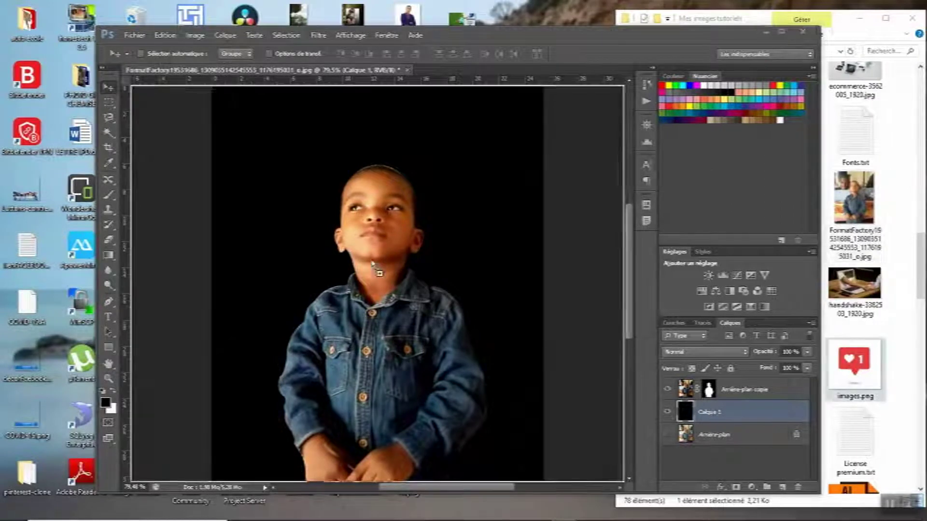
{"action": "left_click", "coordinate": [340, 235]}
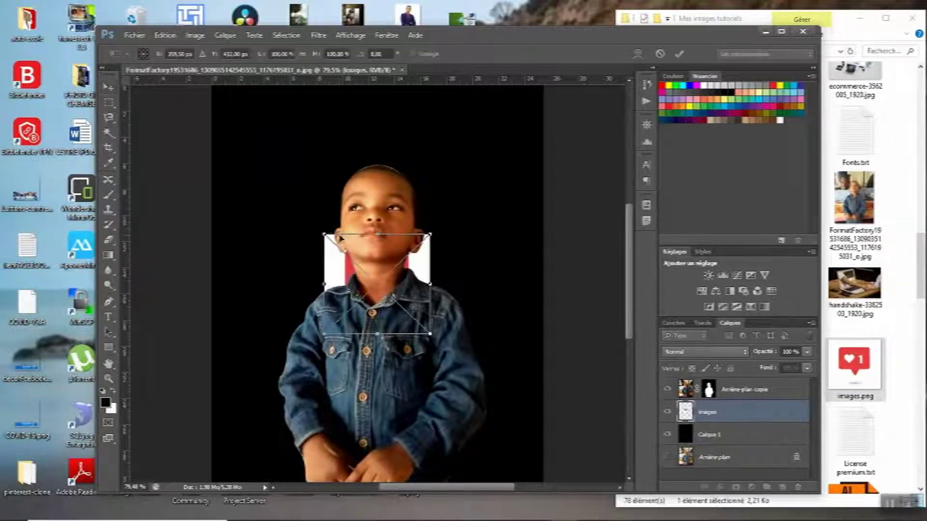
{"action": "left_click", "coordinate": [787, 31]}
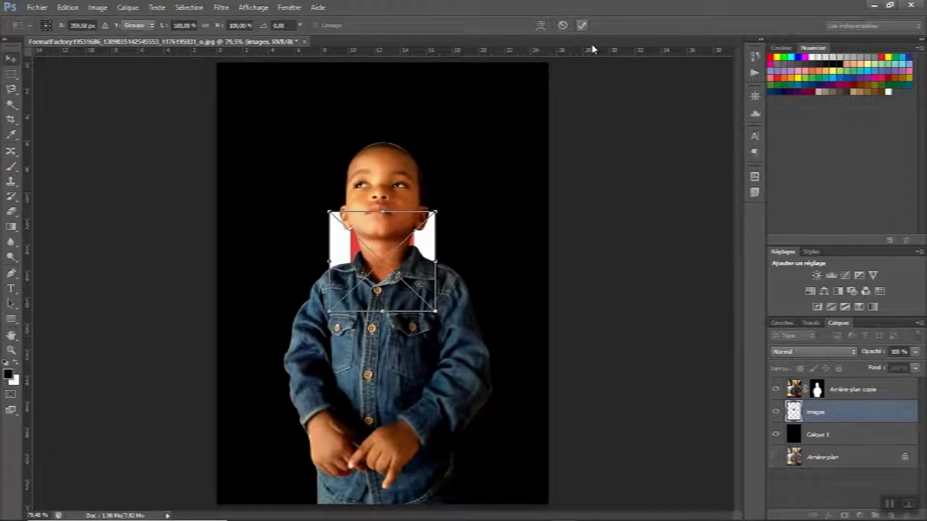
{"action": "left_click", "coordinate": [582, 26]}
{"action": "left_click_drag", "start_coordinate": [811, 411], "coordinate": [805, 382]}
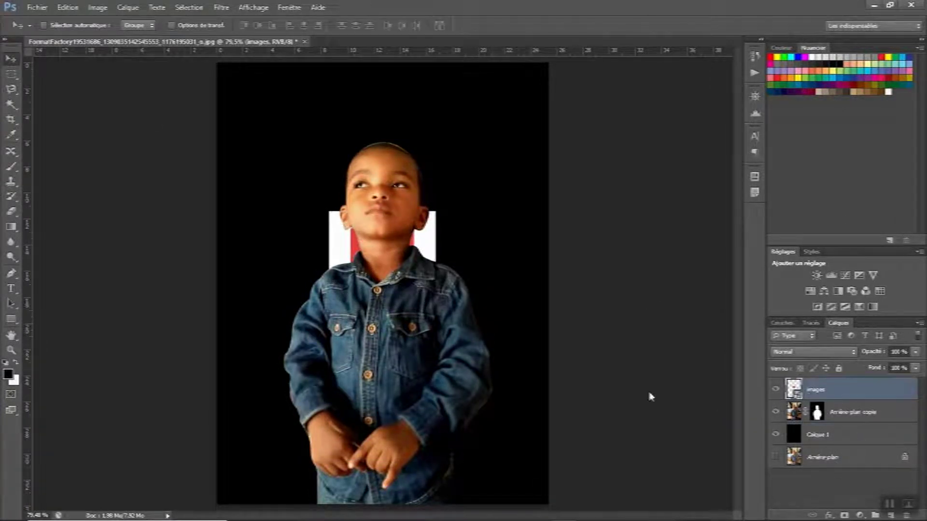
{"action": "left_click_drag", "start_coordinate": [378, 248], "coordinate": [293, 136]}
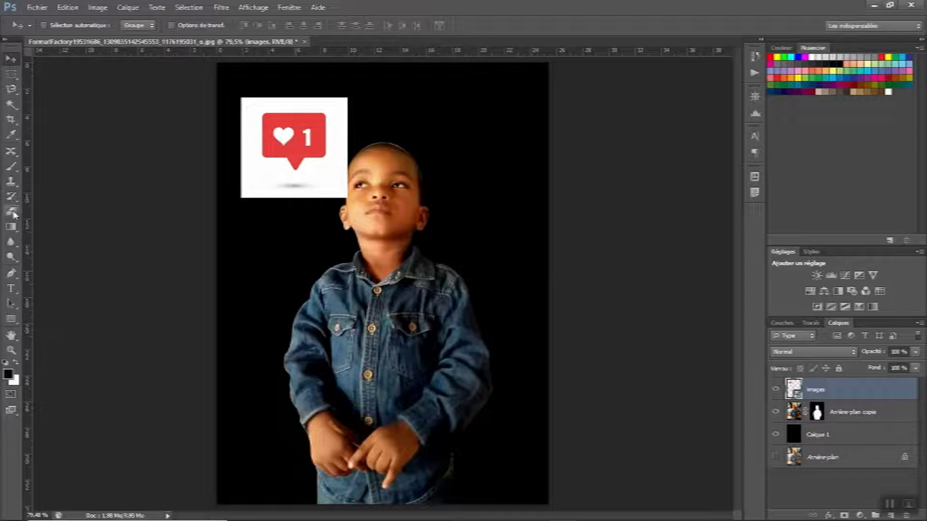
Magic Wand-select the white area around the heart icon.
{"action": "left_click", "coordinate": [10, 104]}
{"action": "left_click", "coordinate": [331, 183]}
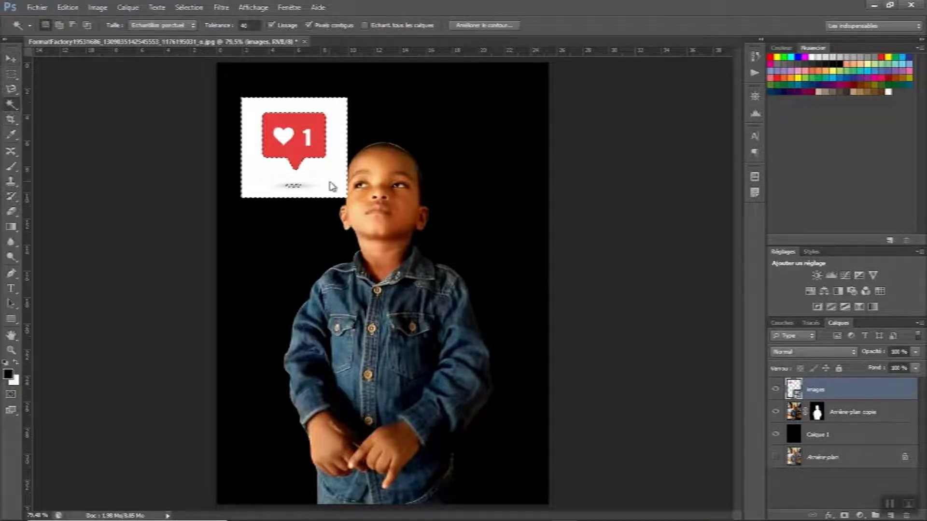
{"action": "right_click", "coordinate": [332, 179]}
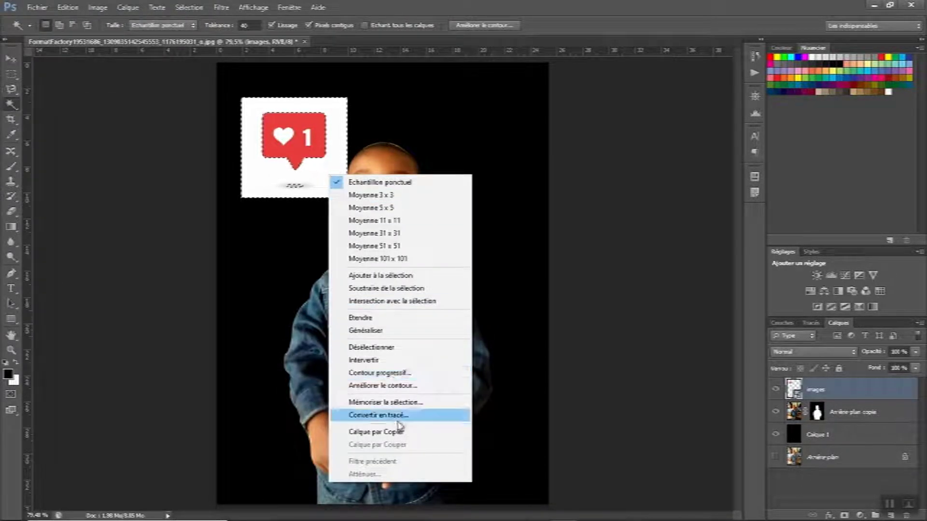
{"action": "left_click", "coordinate": [261, 158]}
{"action": "left_click", "coordinate": [192, 8]}
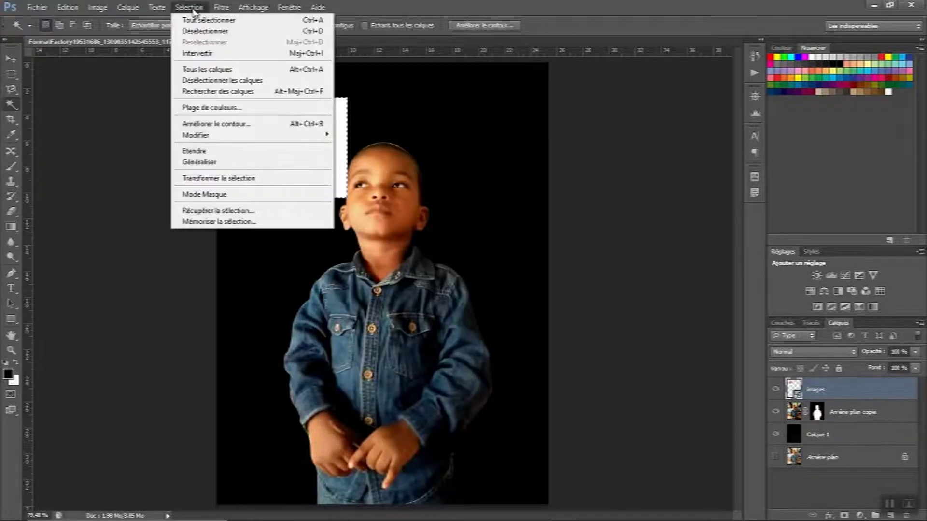
{"action": "key", "text": "Escape"}
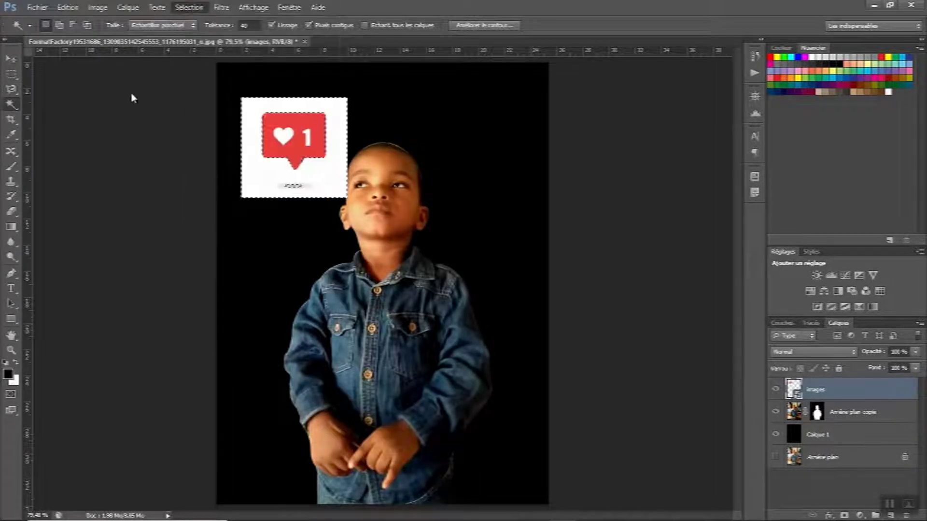
{"action": "key", "text": "Delete"}
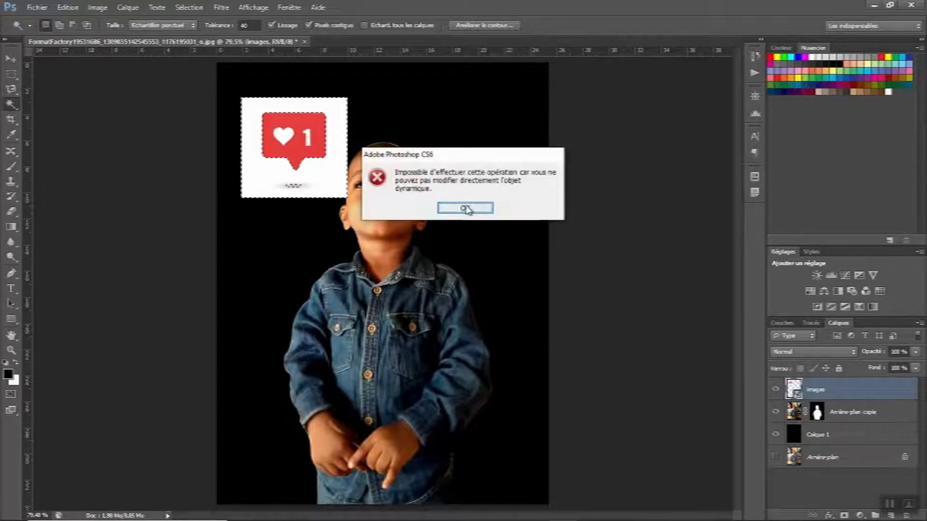
{"action": "left_click", "coordinate": [465, 208]}
Rasterize the images layer and delete the selected white background.
{"action": "right_click", "coordinate": [819, 389]}
{"action": "left_click", "coordinate": [716, 237]}
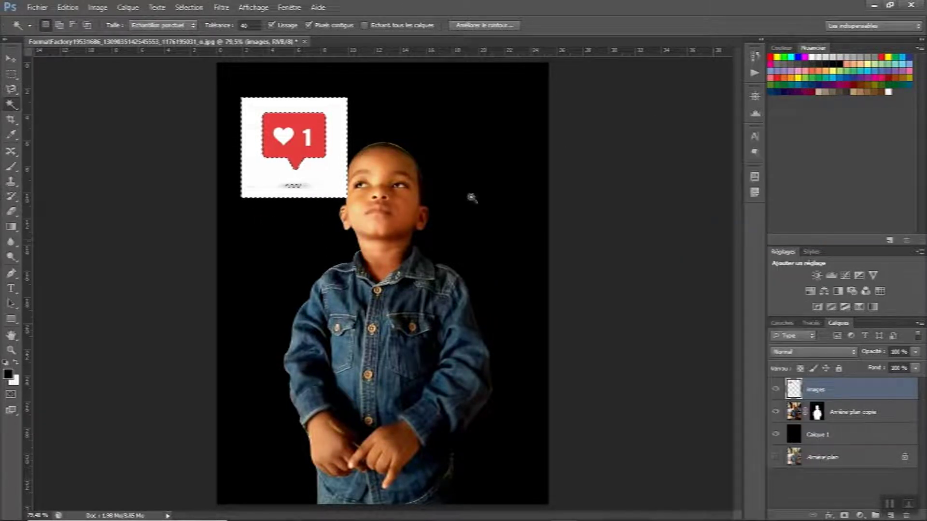
{"action": "left_click", "coordinate": [187, 8]}
{"action": "key", "text": "Escape"}
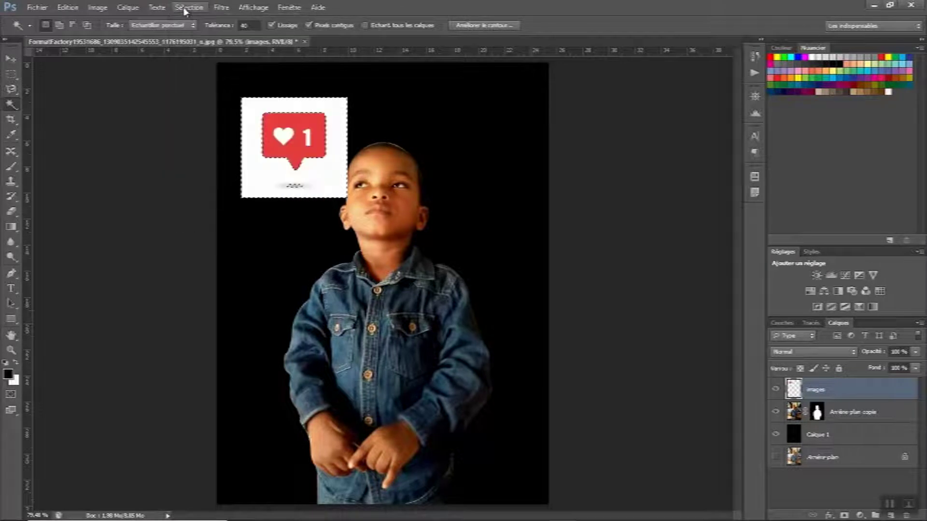
{"action": "key", "text": "Delete"}
{"action": "key", "text": "ctrl+d"}
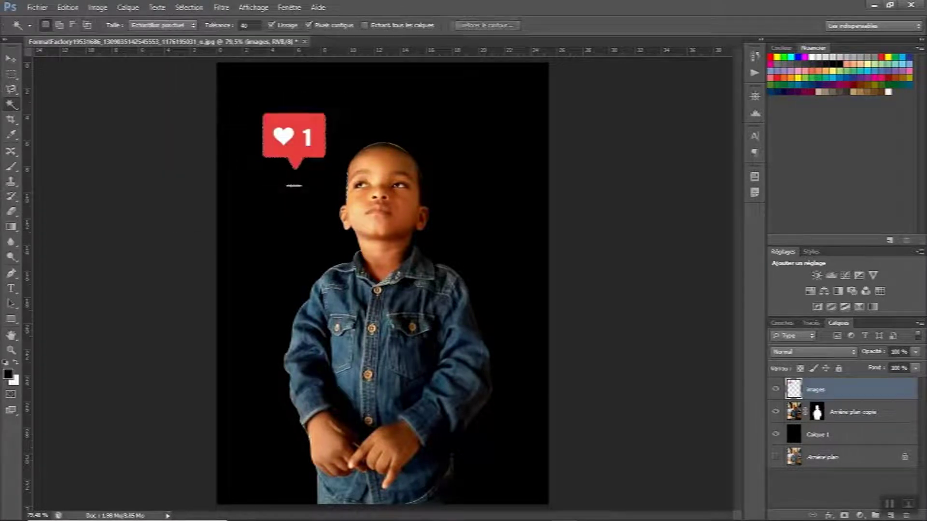
Marquee-select and remove the leftover grey shadow beneath the heart icon.
{"action": "left_click", "coordinate": [11, 74]}
{"action": "left_click_drag", "start_coordinate": [253, 175], "coordinate": [323, 221]}
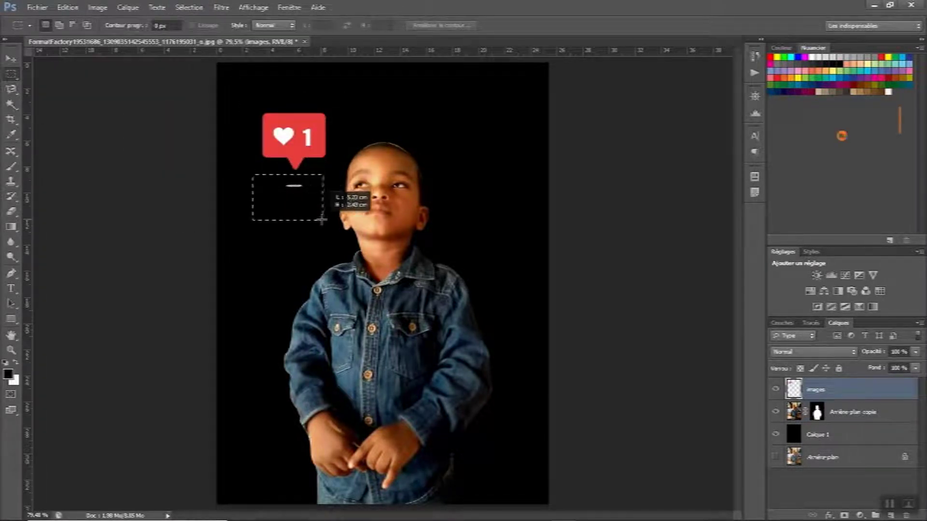
{"action": "left_click", "coordinate": [321, 220]}
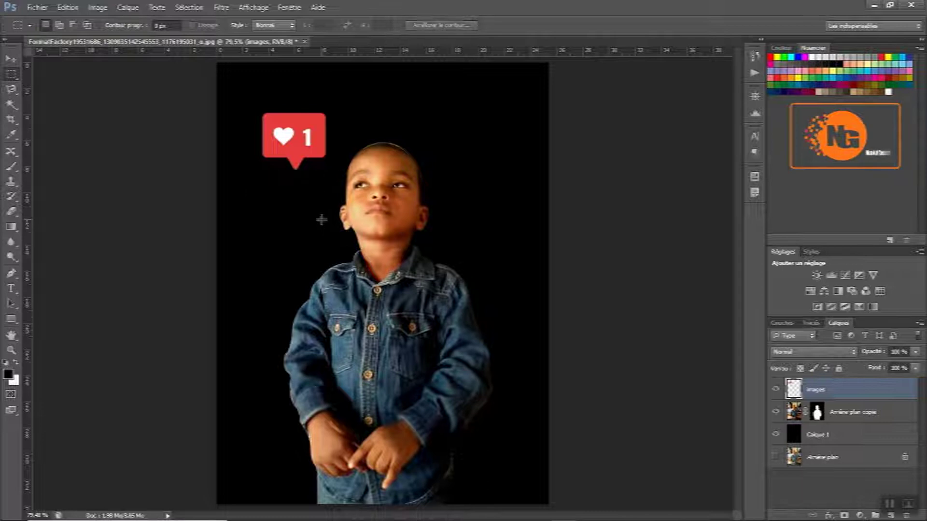
{"action": "right_click", "coordinate": [792, 392]}
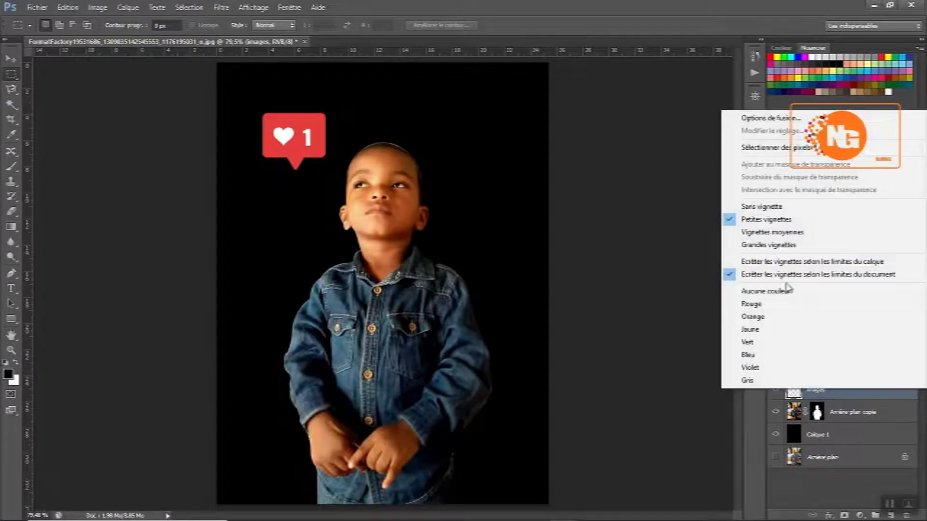
{"action": "left_click", "coordinate": [821, 390]}
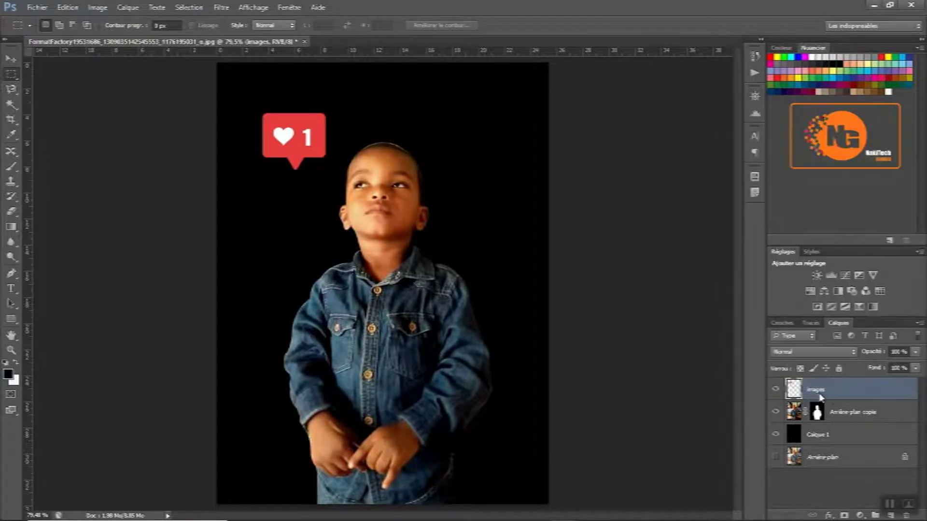
{"action": "right_click", "coordinate": [821, 391]}
{"action": "left_click", "coordinate": [724, 157]}
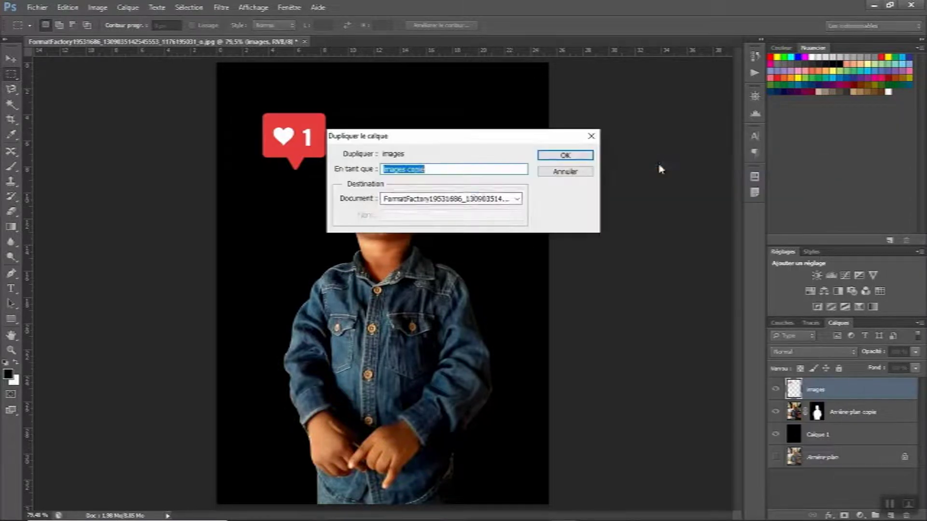
Confirm the 'images copie' duplicate, then duplicate the images layer again as 'images copie 2'.
{"action": "left_click", "coordinate": [570, 155]}
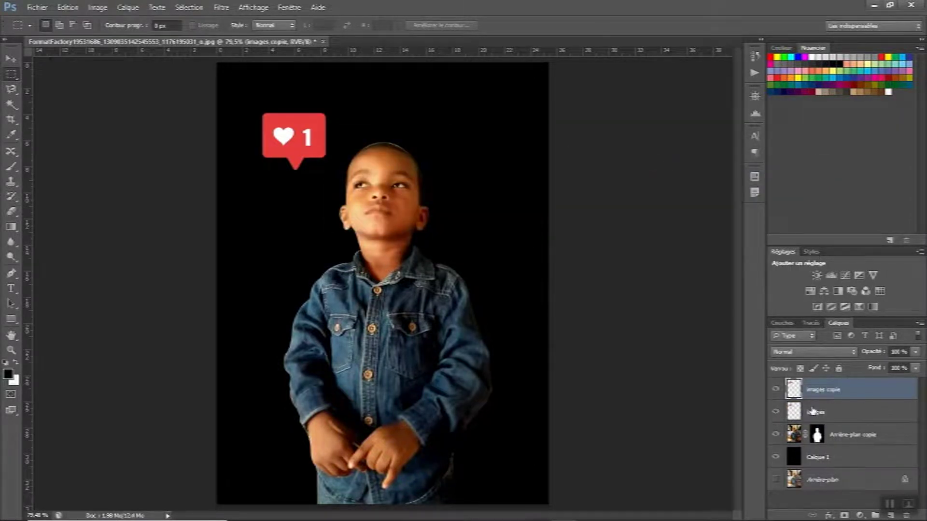
{"action": "right_click", "coordinate": [813, 411]}
{"action": "left_click", "coordinate": [797, 41]}
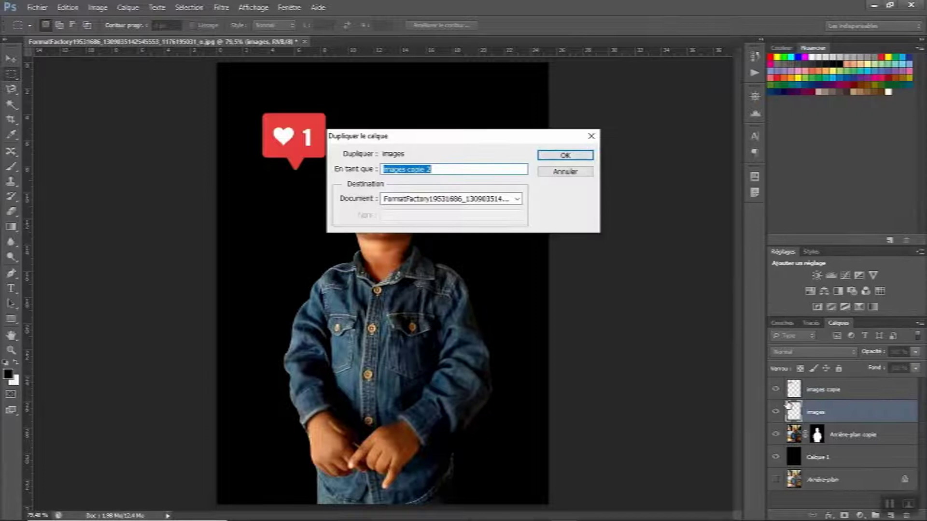
{"action": "left_click", "coordinate": [543, 156]}
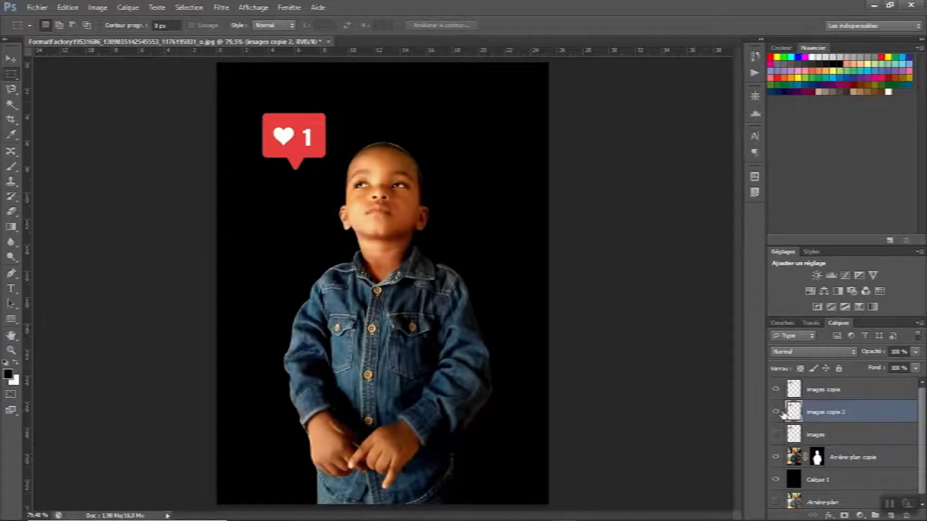
Scale the heart badge copies to about 80% and nudge them up and left.
{"action": "left_click", "coordinate": [816, 394], "text": "shift"}
{"action": "key", "text": "ctrl+t"}
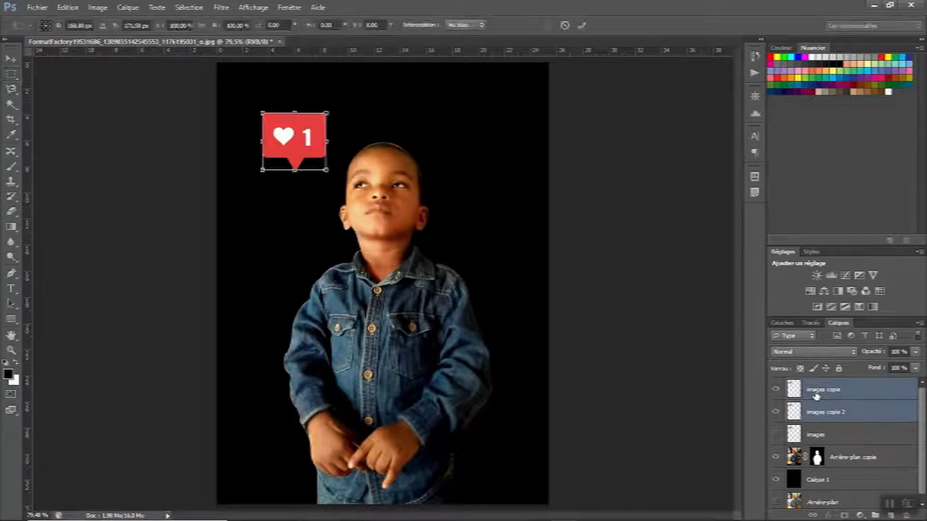
{"action": "left_click_drag", "start_coordinate": [327, 113], "coordinate": [320, 120]}
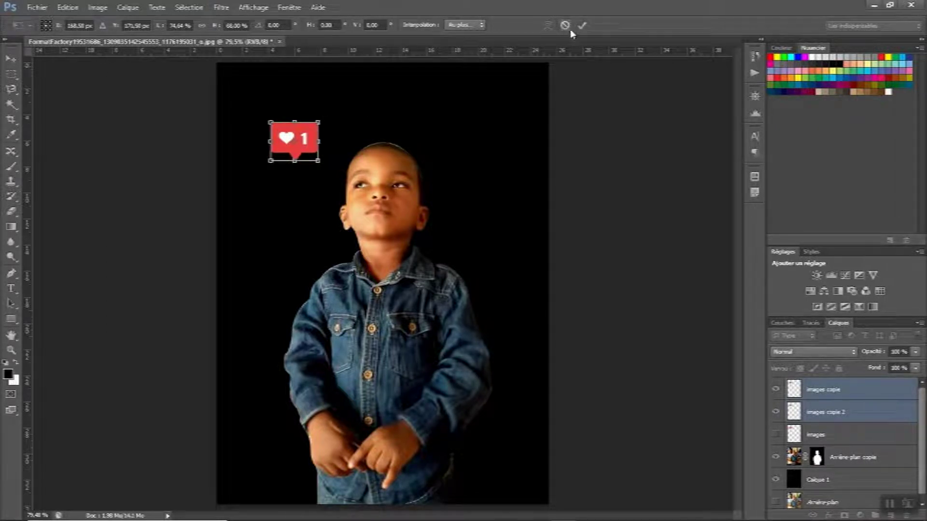
{"action": "left_click", "coordinate": [582, 25]}
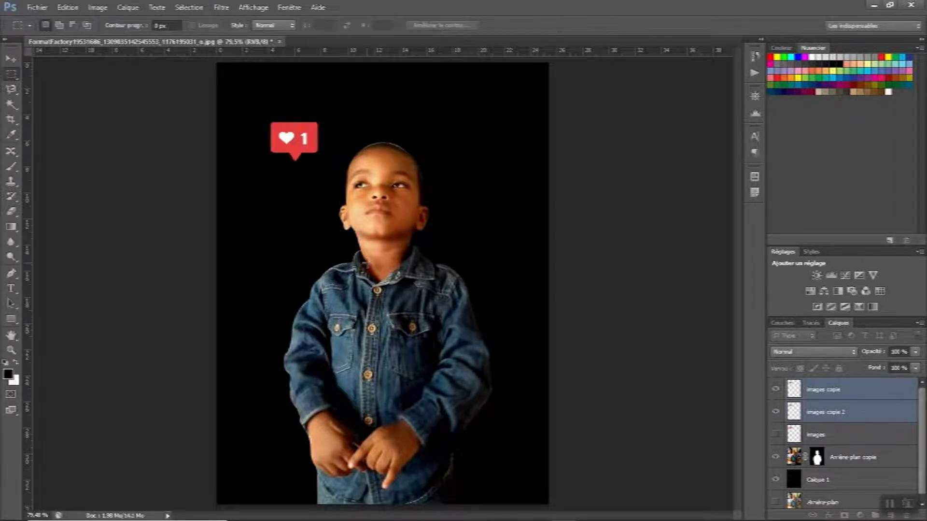
{"action": "left_click", "coordinate": [12, 62]}
{"action": "left_click_drag", "start_coordinate": [284, 141], "coordinate": [276, 139]}
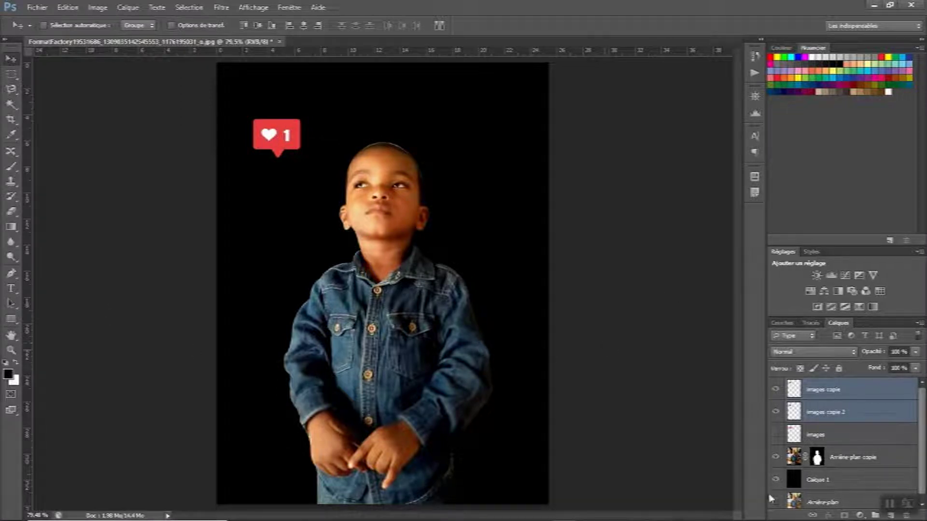
Shift the boy layer slightly right and down in the frame.
{"action": "left_click", "coordinate": [794, 463]}
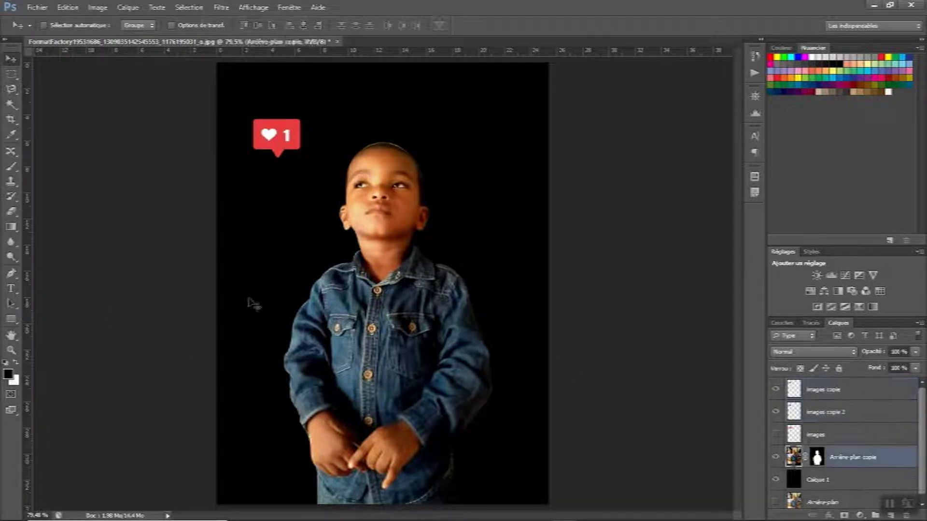
{"action": "left_click_drag", "start_coordinate": [400, 356], "coordinate": [416, 364]}
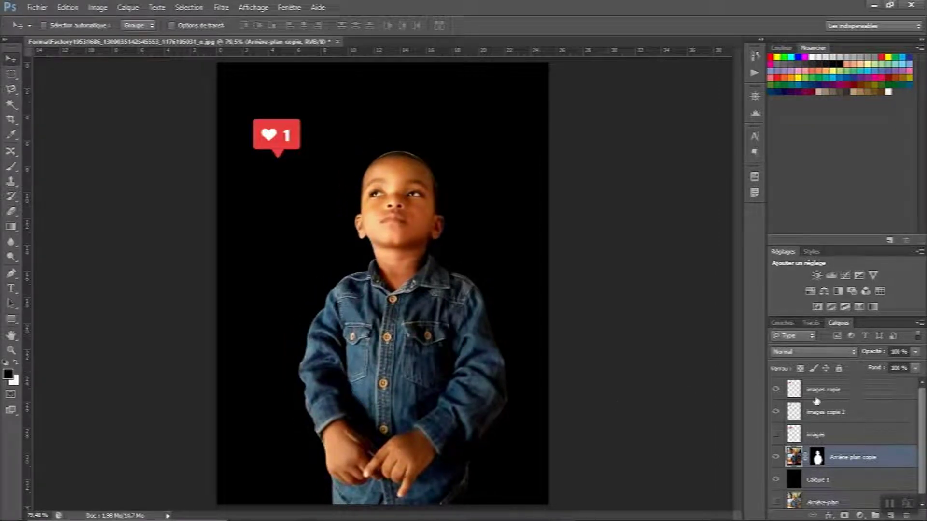
{"action": "left_click", "coordinate": [849, 414]}
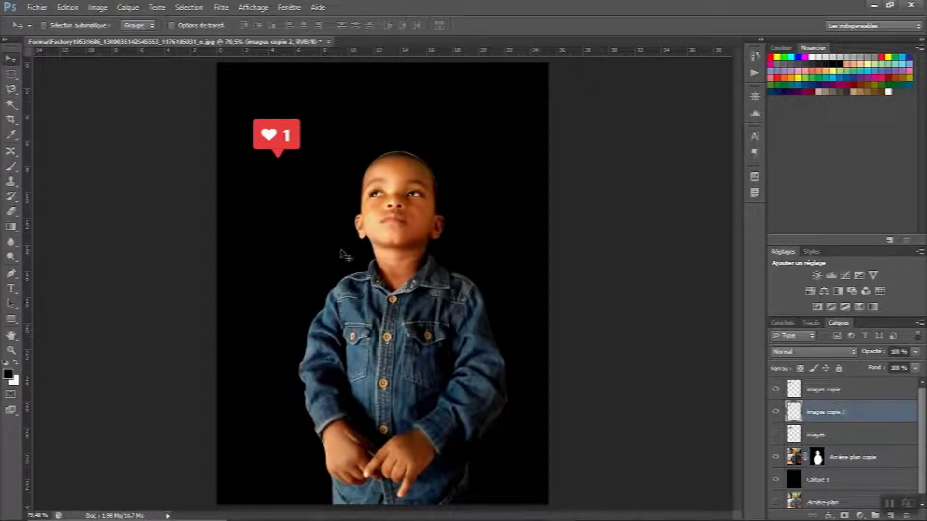
Apply a Gaussian blur of about 15.5 px radius to images copie 2.
{"action": "left_click", "coordinate": [222, 7]}
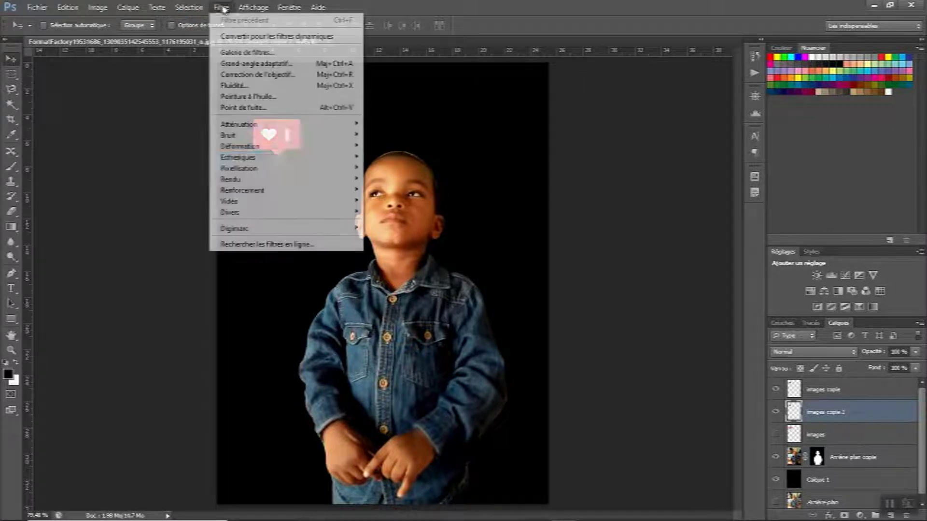
{"action": "mouse_move", "coordinate": [239, 123]}
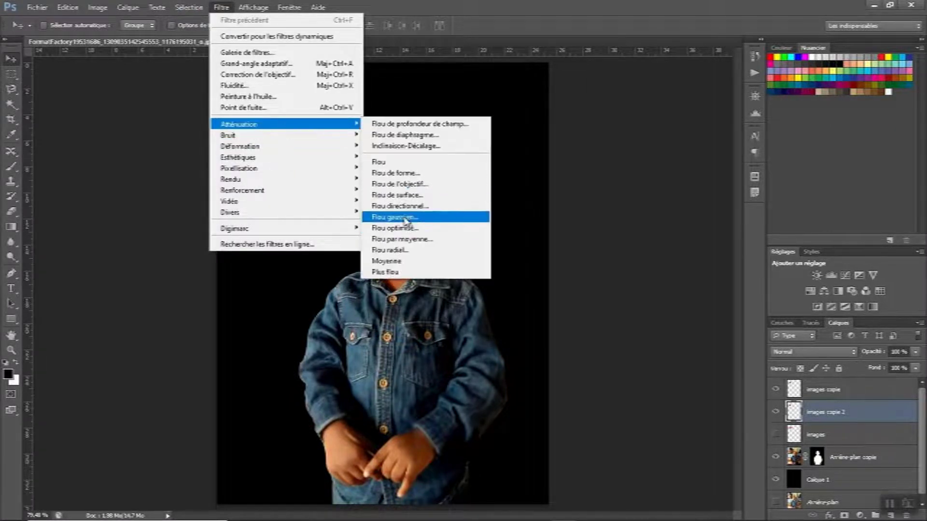
{"action": "left_click", "coordinate": [405, 219]}
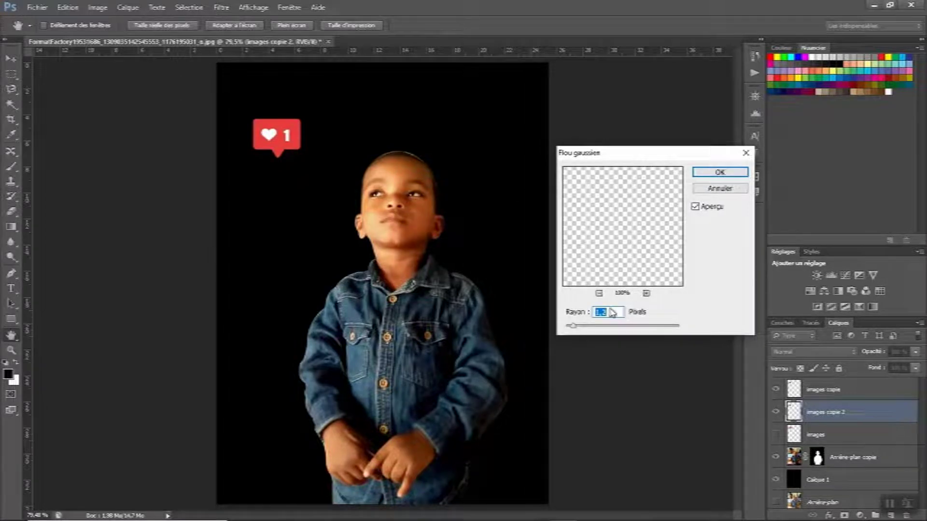
{"action": "left_click_drag", "start_coordinate": [572, 325], "coordinate": [617, 329]}
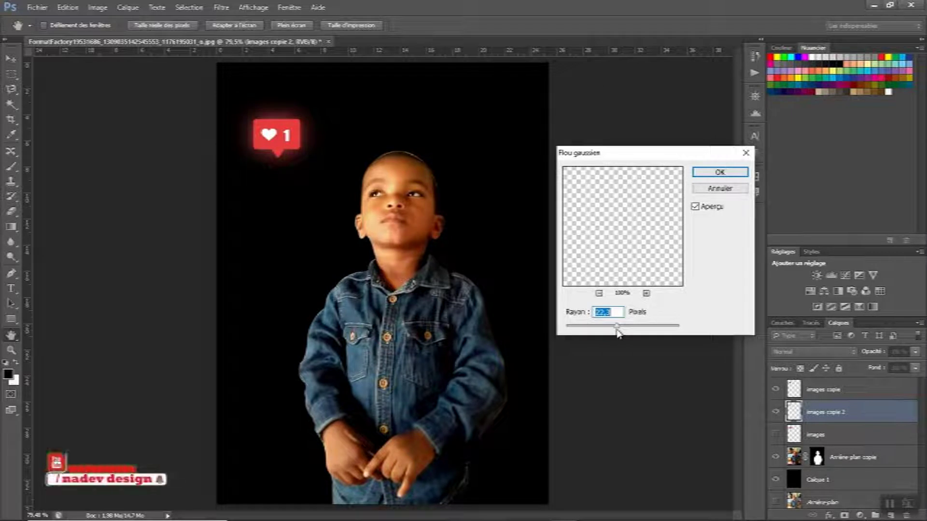
{"action": "left_click_drag", "start_coordinate": [618, 329], "coordinate": [615, 329]}
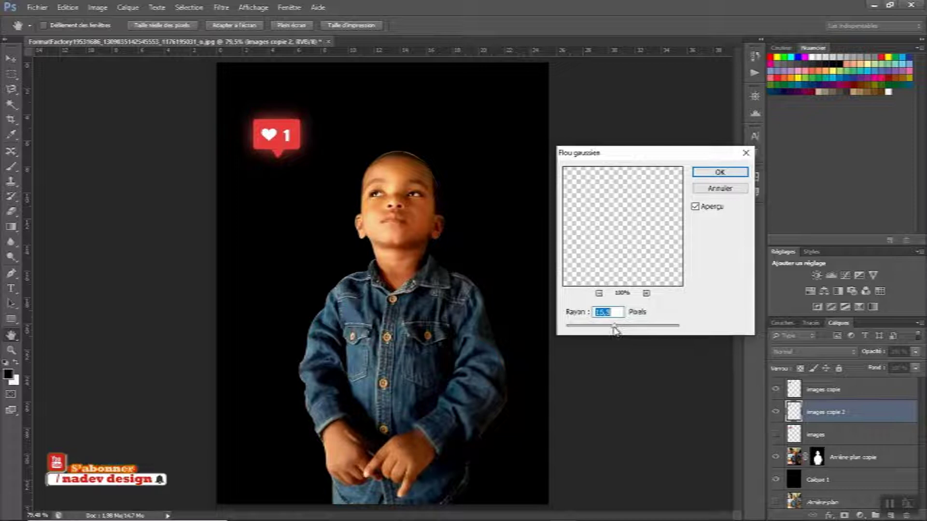
{"action": "left_click", "coordinate": [719, 172]}
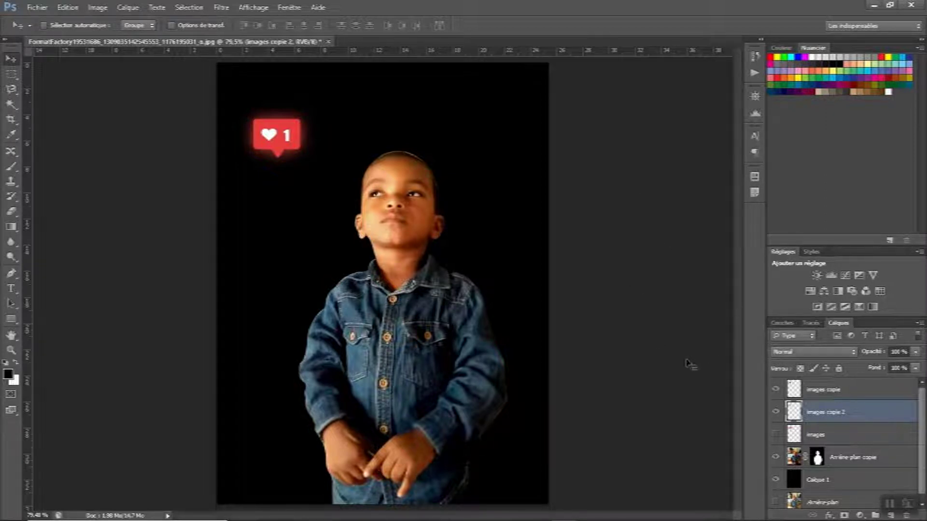
Duplicate the heart into images copie 3, then Gaussian-blur images copie at radius 11,4.
{"action": "left_click", "coordinate": [822, 396]}
{"action": "key", "text": "ctrl+j"}
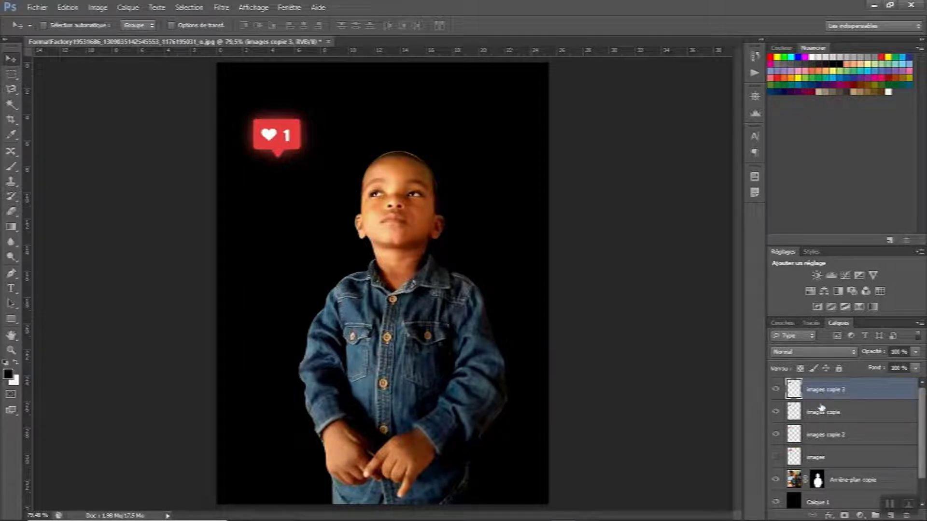
{"action": "left_click", "coordinate": [822, 414]}
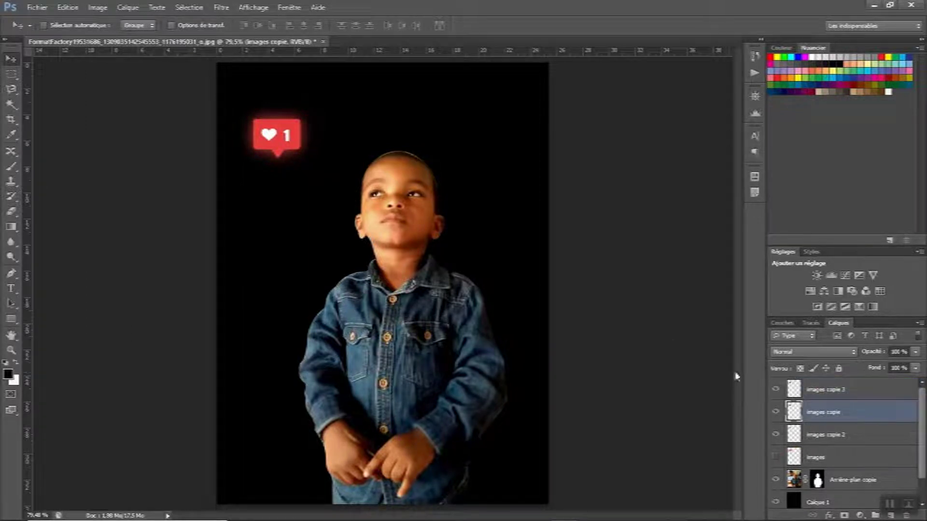
{"action": "left_click", "coordinate": [221, 8]}
{"action": "mouse_move", "coordinate": [239, 124]}
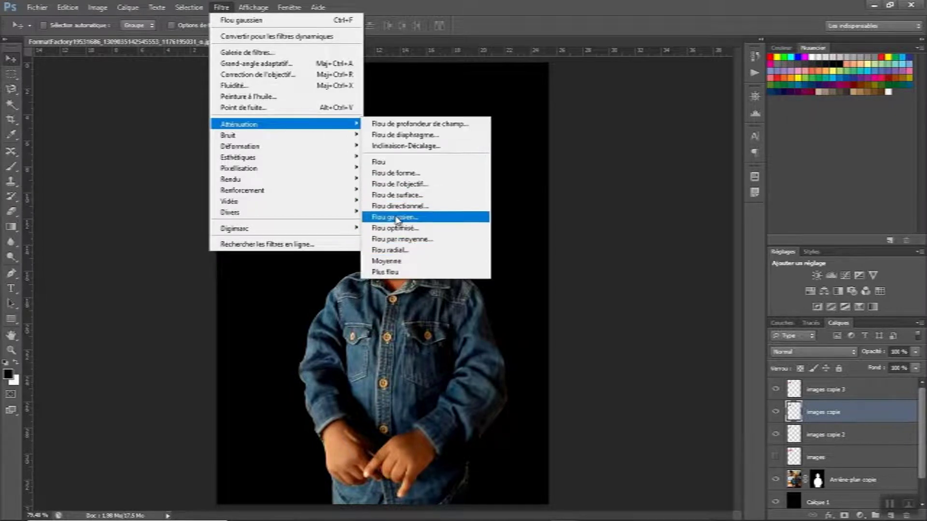
{"action": "left_click", "coordinate": [395, 217]}
{"action": "mouse_move", "coordinate": [615, 329]}
{"action": "left_mouse_down"}
{"action": "mouse_move", "coordinate": [603, 335]}
{"action": "mouse_move", "coordinate": [629, 329]}
{"action": "mouse_move", "coordinate": [610, 326]}
{"action": "left_mouse_up"}
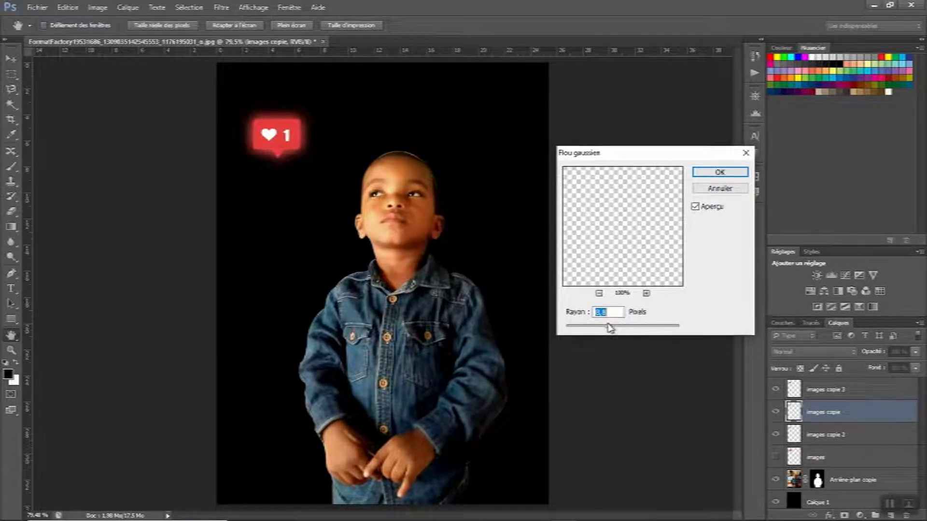
{"action": "left_click", "coordinate": [741, 171]}
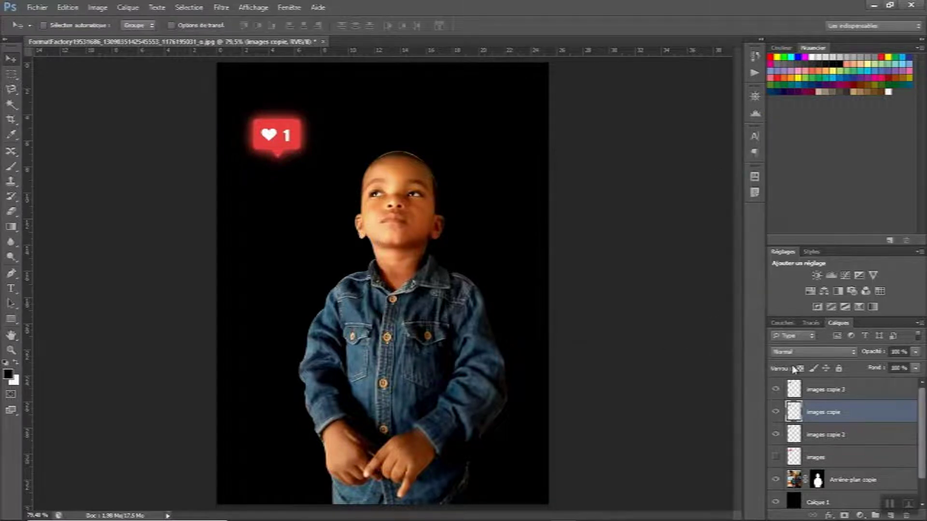
Toggle the images copie glow off and on to compare, and dismiss the adjustment-layer list.
{"action": "left_click", "coordinate": [775, 415]}
{"action": "left_click", "coordinate": [776, 416]}
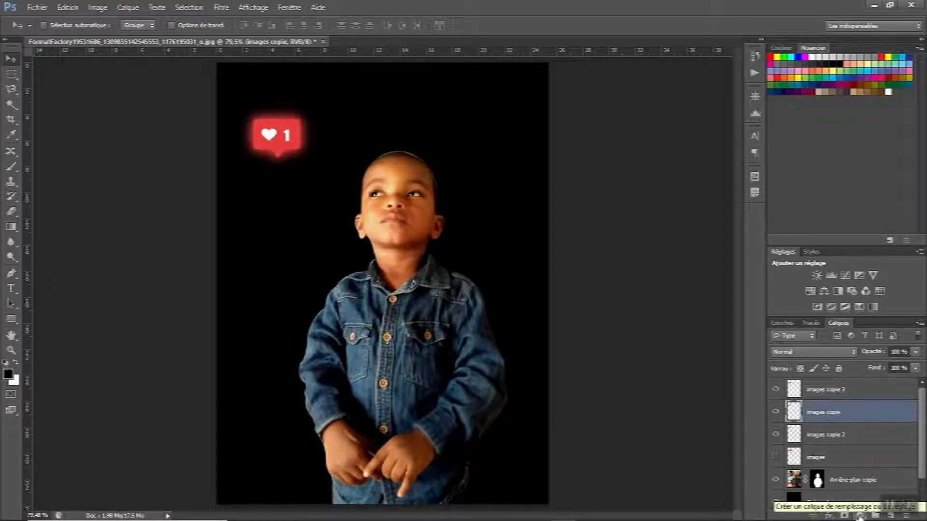
{"action": "left_click", "coordinate": [859, 515]}
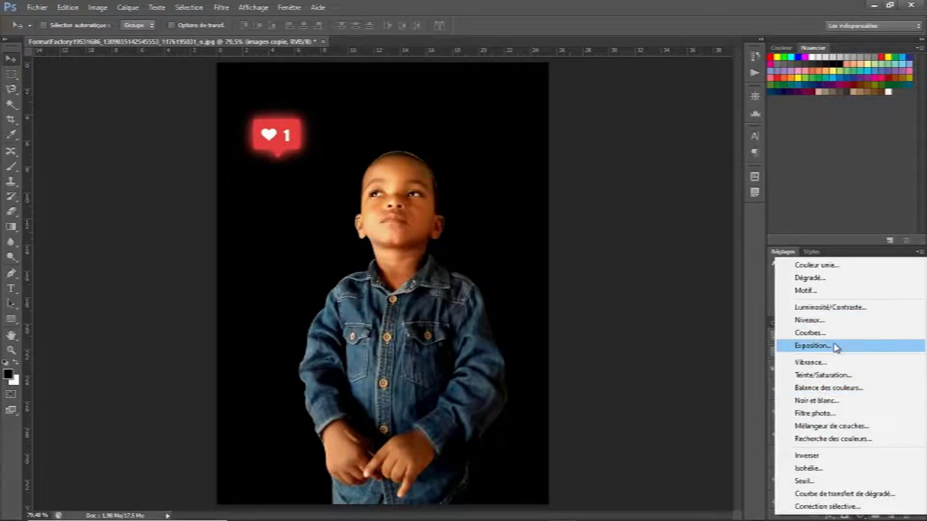
{"action": "left_click", "coordinate": [757, 419]}
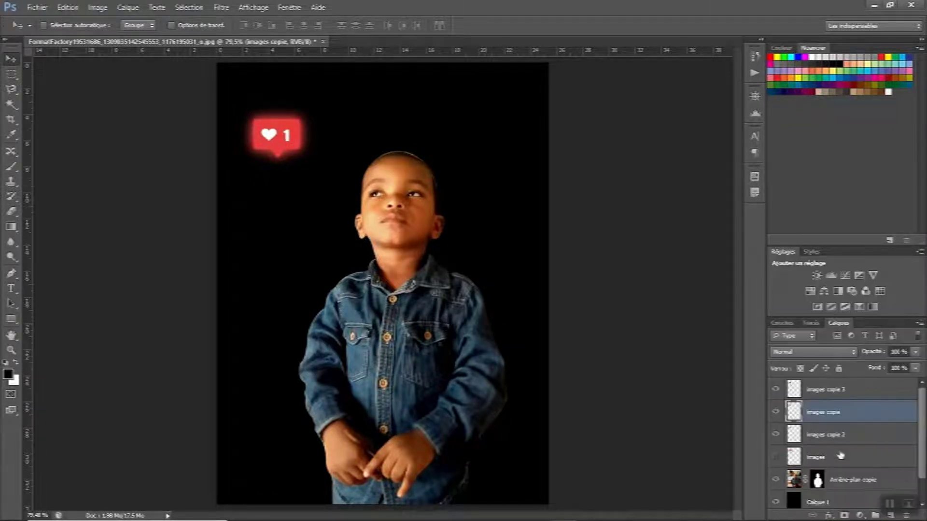
Add and then release a clipping mask on the Arrière-plan copie layer.
{"action": "left_click", "coordinate": [816, 483]}
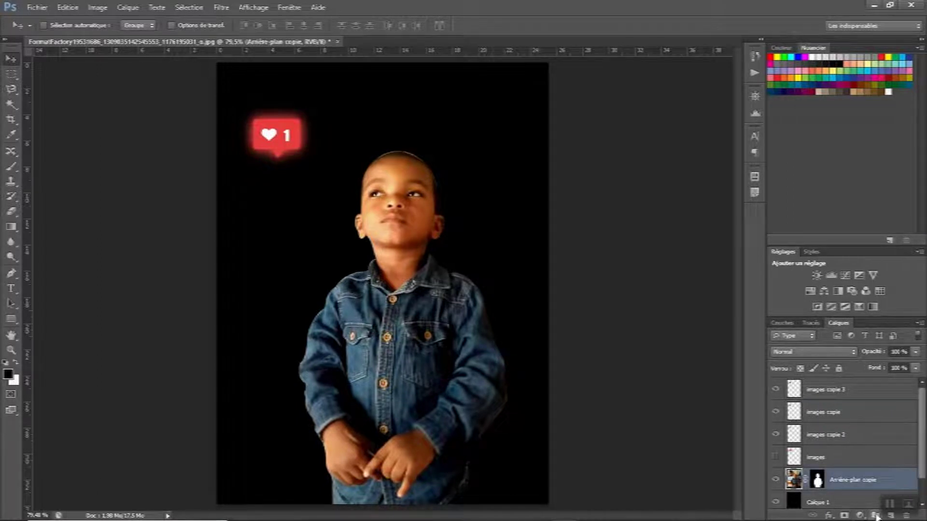
{"action": "right_click", "coordinate": [842, 483]}
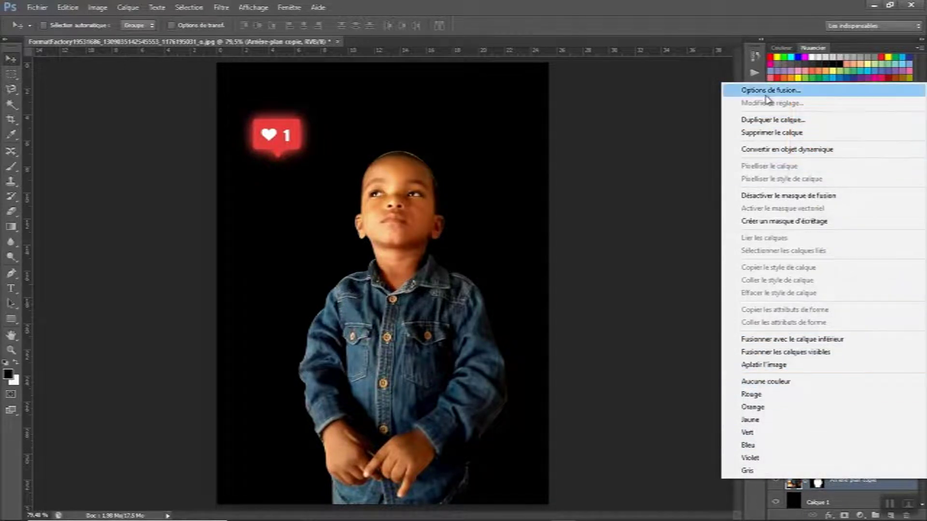
{"action": "left_click", "coordinate": [693, 257]}
{"action": "right_click", "coordinate": [801, 485]}
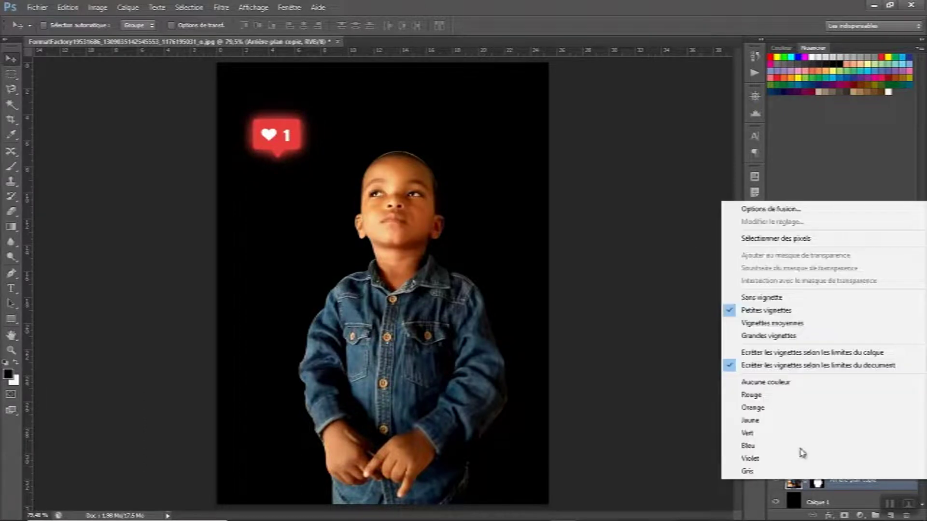
{"action": "key", "text": "Escape"}
{"action": "right_click", "coordinate": [822, 464]}
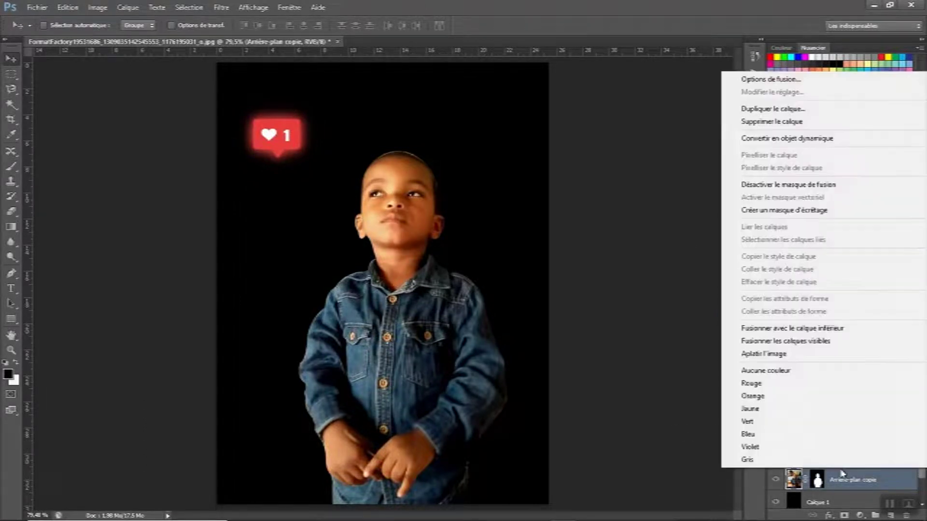
{"action": "left_click", "coordinate": [775, 213]}
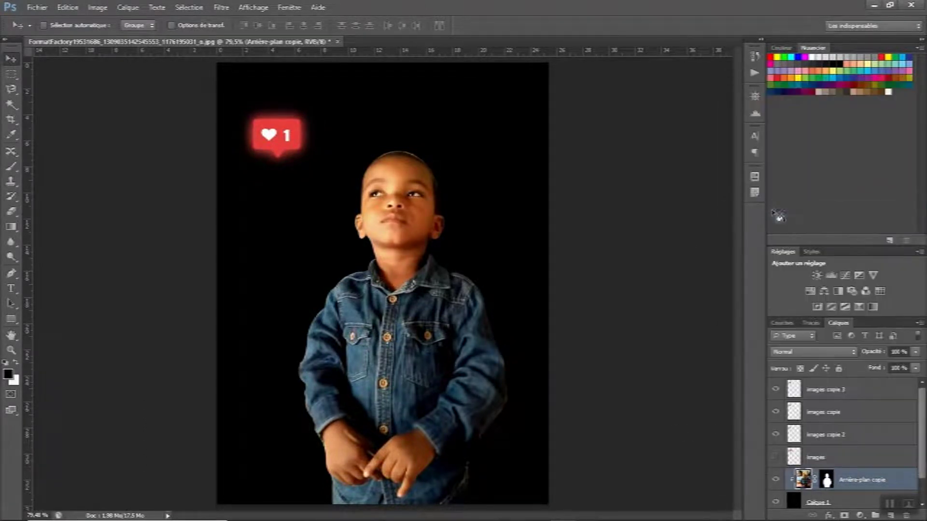
{"action": "left_click", "coordinate": [836, 489], "text": "alt"}
Un-maximize the window, add Calque 2 with an inverted black mask, then target the Arrière-plan copie mask.
{"action": "double_click", "coordinate": [815, 9]}
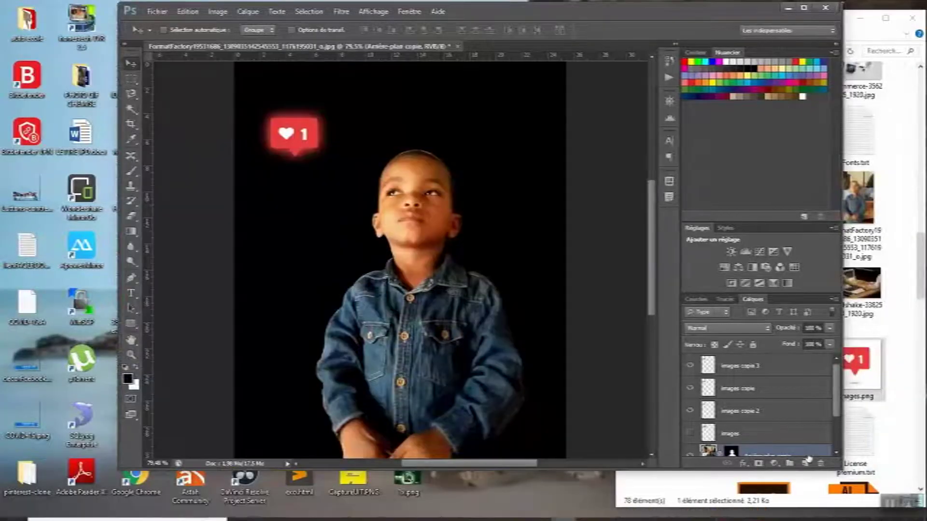
{"action": "left_click", "coordinate": [806, 461]}
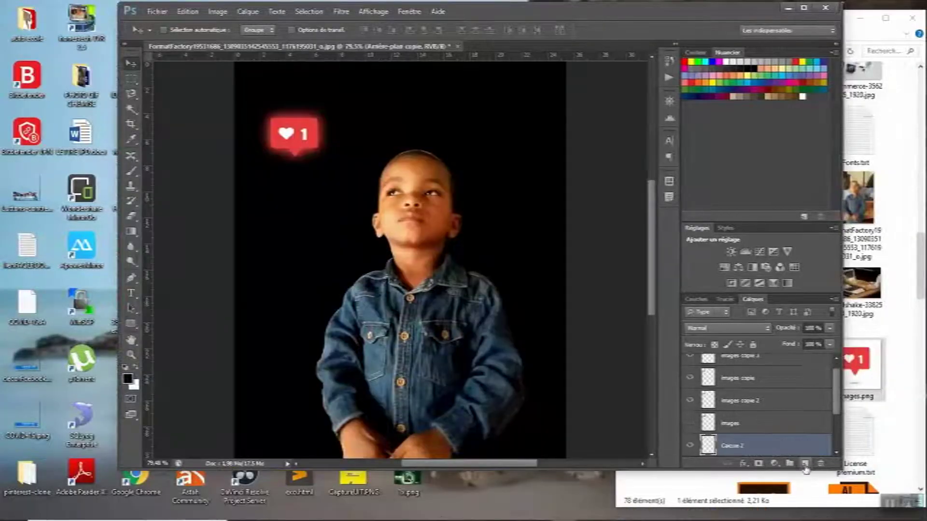
{"action": "left_click_drag", "start_coordinate": [837, 406], "coordinate": [837, 437]}
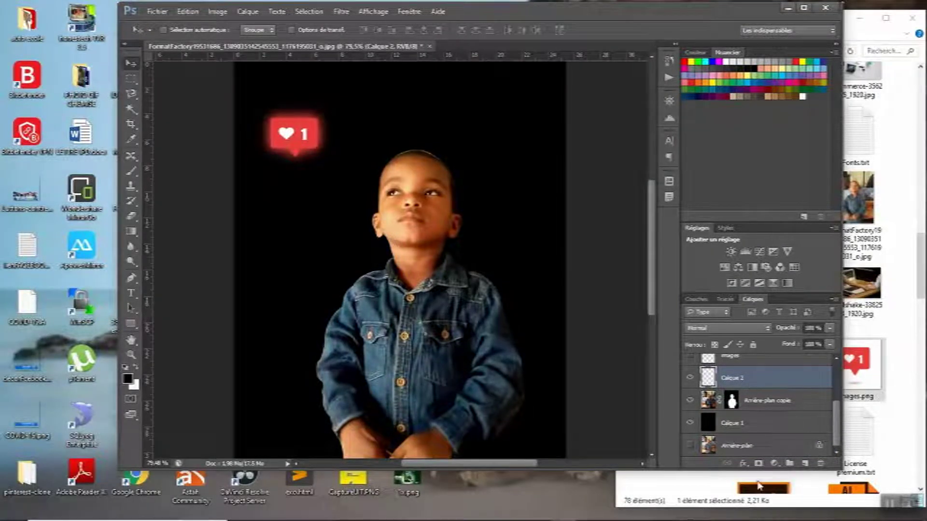
{"action": "left_click", "coordinate": [759, 462]}
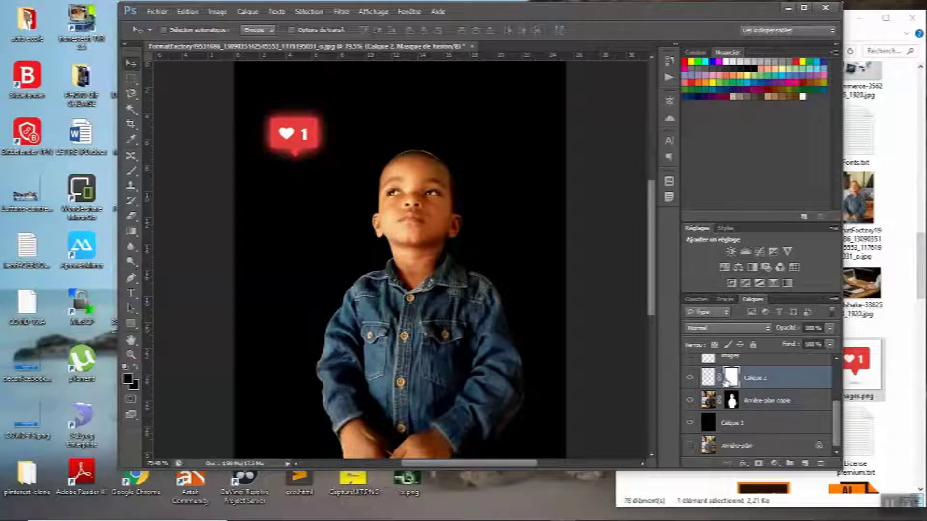
{"action": "key", "text": "ctrl+i"}
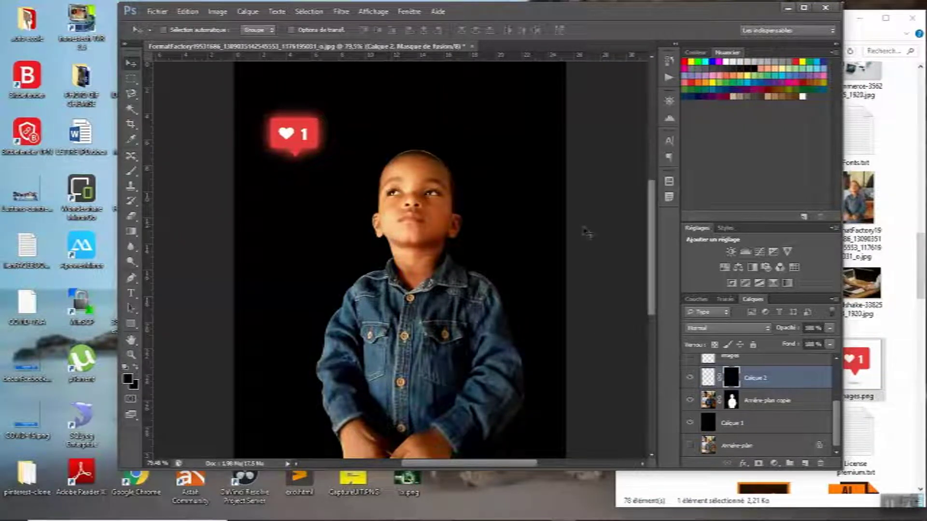
{"action": "left_click", "coordinate": [732, 403]}
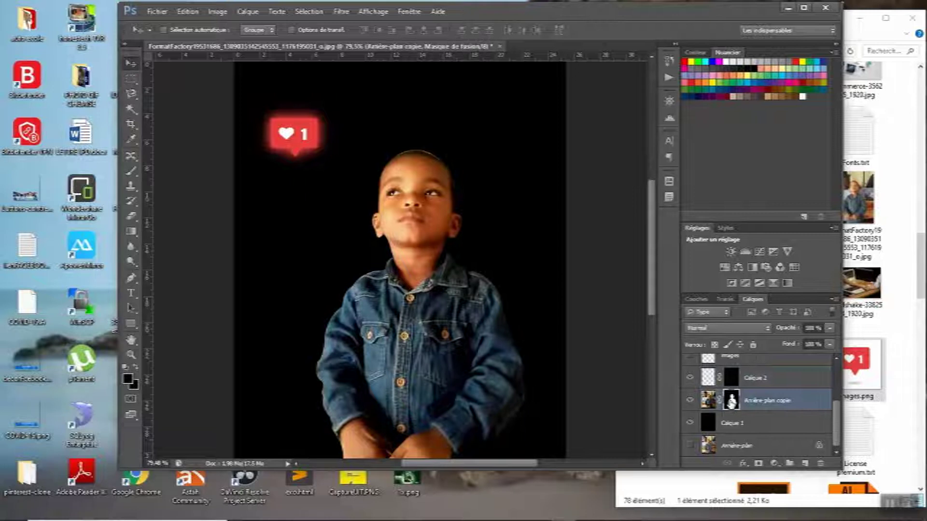
Pick the Brush with white foreground, then return to the boy's layer pixels with the Eraser.
{"action": "left_click", "coordinate": [130, 170]}
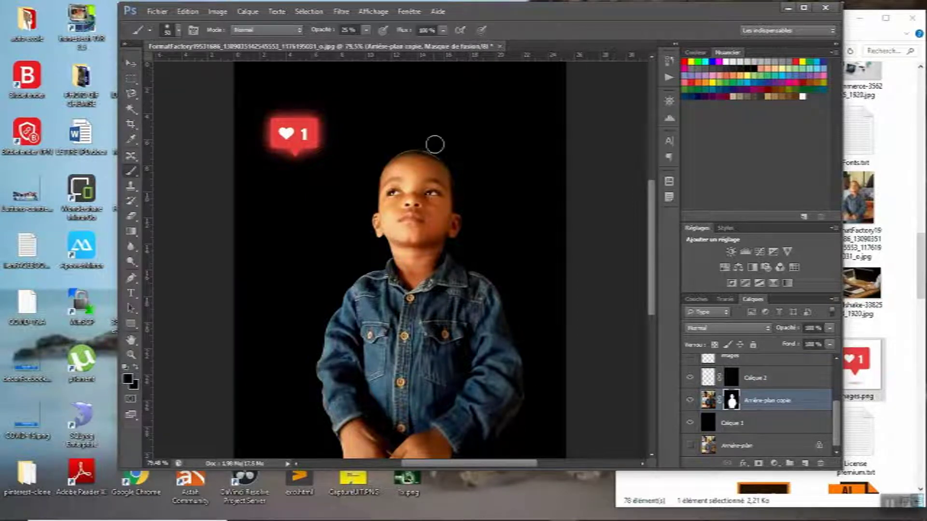
{"action": "left_click", "coordinate": [130, 381]}
{"action": "left_click", "coordinate": [594, 153]}
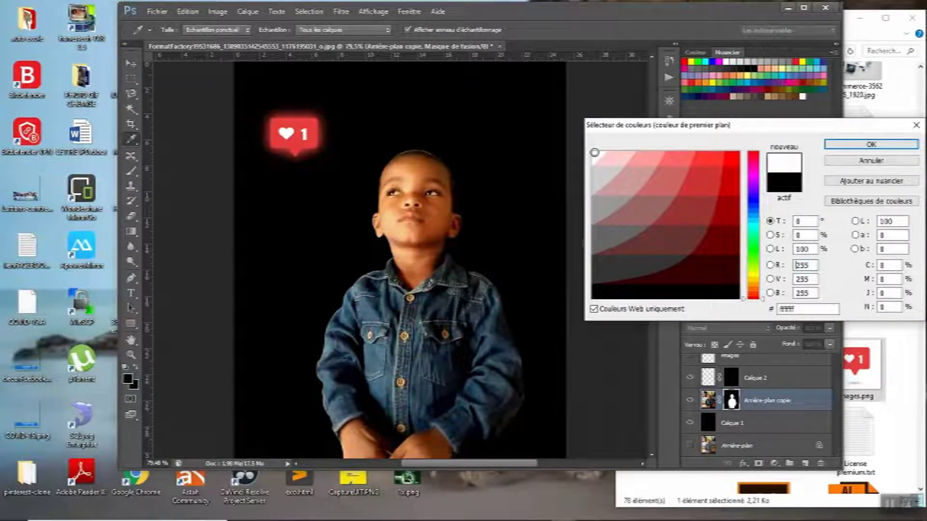
{"action": "left_click", "coordinate": [871, 144]}
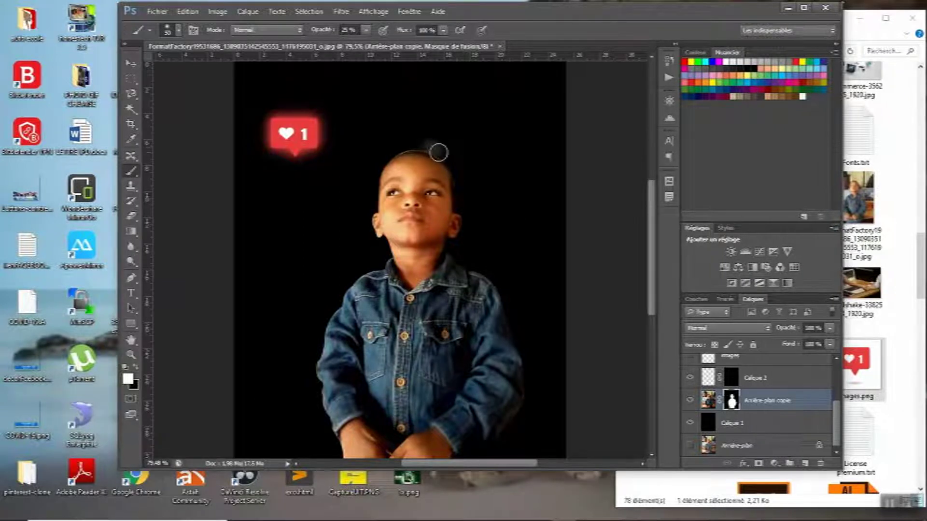
{"action": "left_click", "coordinate": [709, 400]}
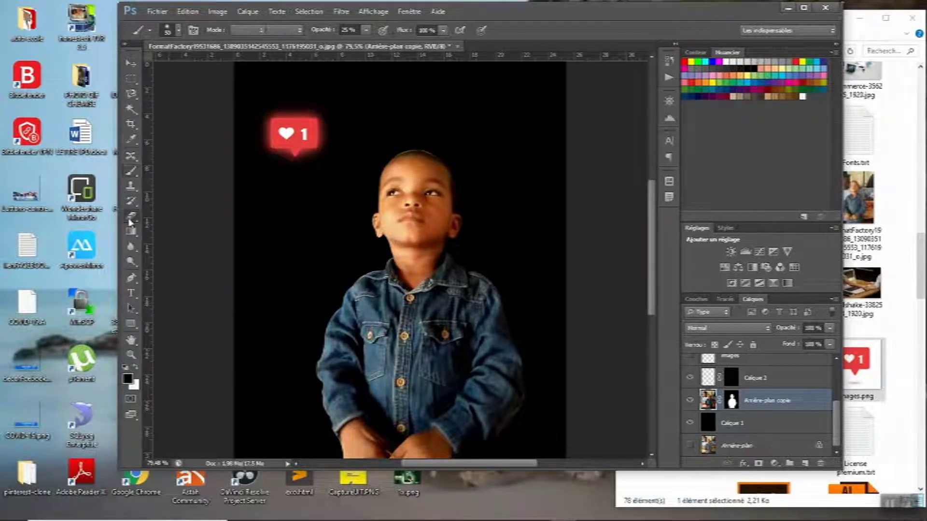
{"action": "left_click", "coordinate": [131, 215]}
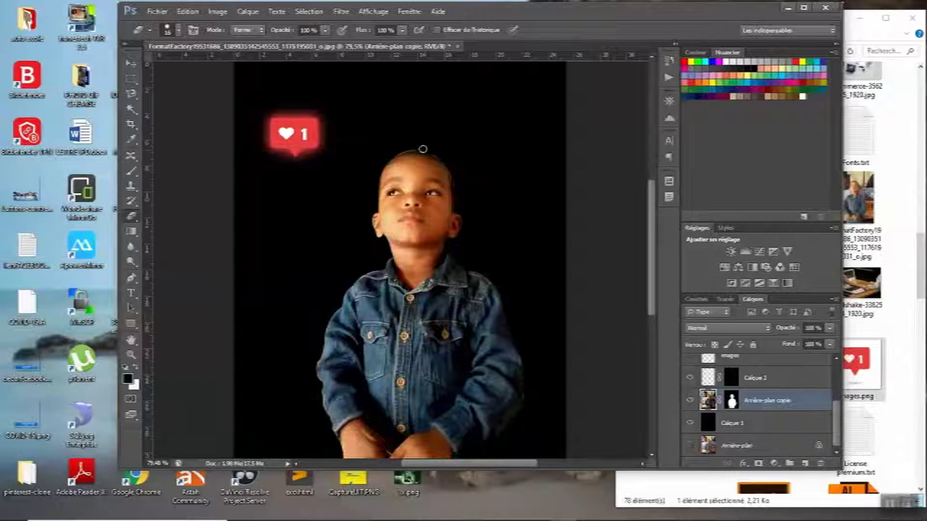
Zoom to 200%, widen the window, and soften the boy's head outline with the Blur tool.
{"action": "left_click", "coordinate": [131, 277]}
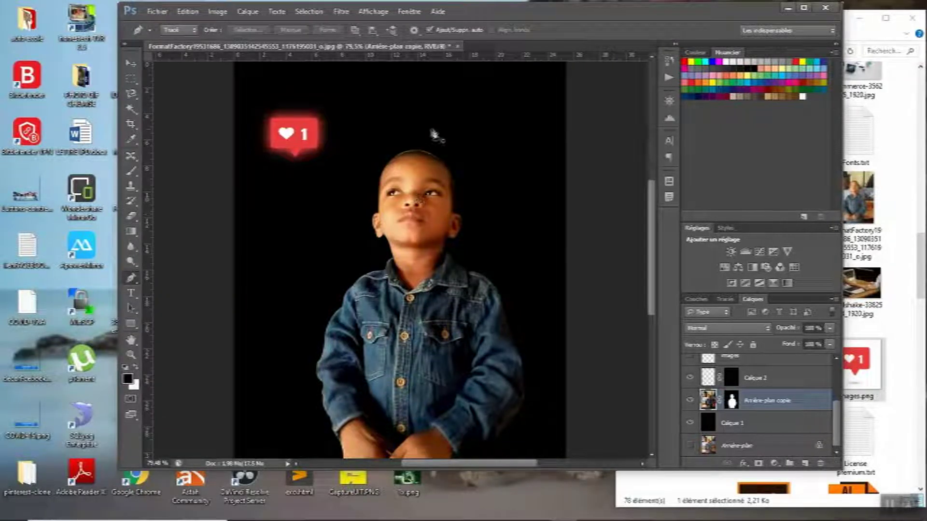
{"action": "left_click", "coordinate": [131, 246]}
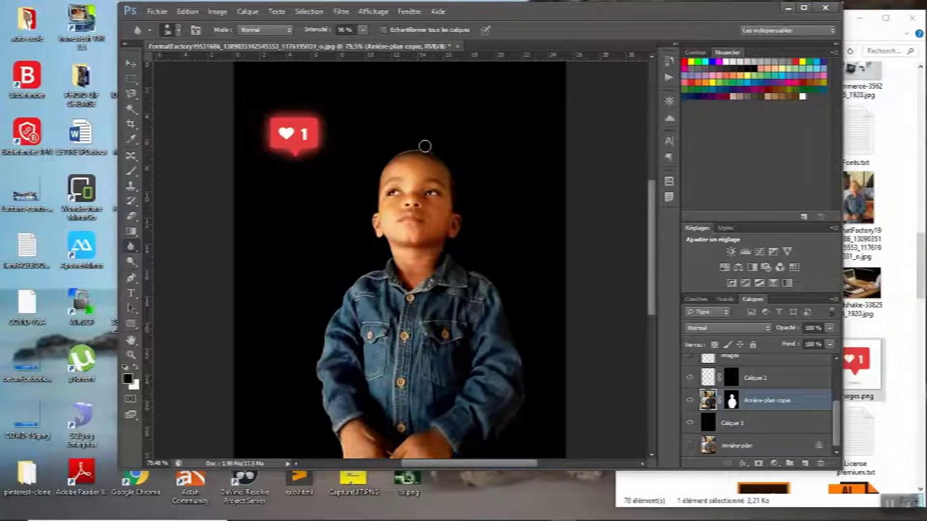
{"action": "key", "text": "ctrl+plus"}
{"action": "key", "text": "ctrl+plus"}
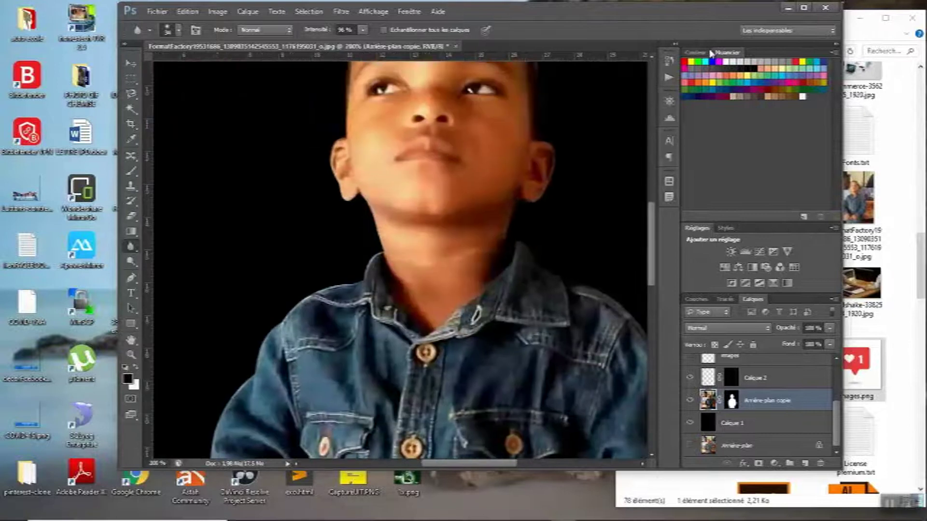
{"action": "left_click_drag", "start_coordinate": [916, 135], "coordinate": [925, 135]}
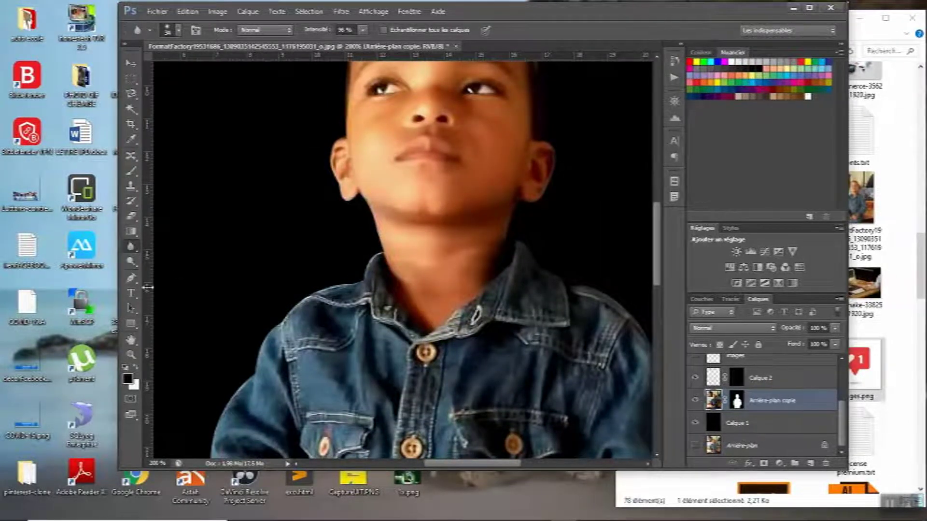
{"action": "left_click_drag", "start_coordinate": [119, 221], "coordinate": [108, 221]}
{"action": "left_click_drag", "start_coordinate": [109, 157], "coordinate": [0, 156]}
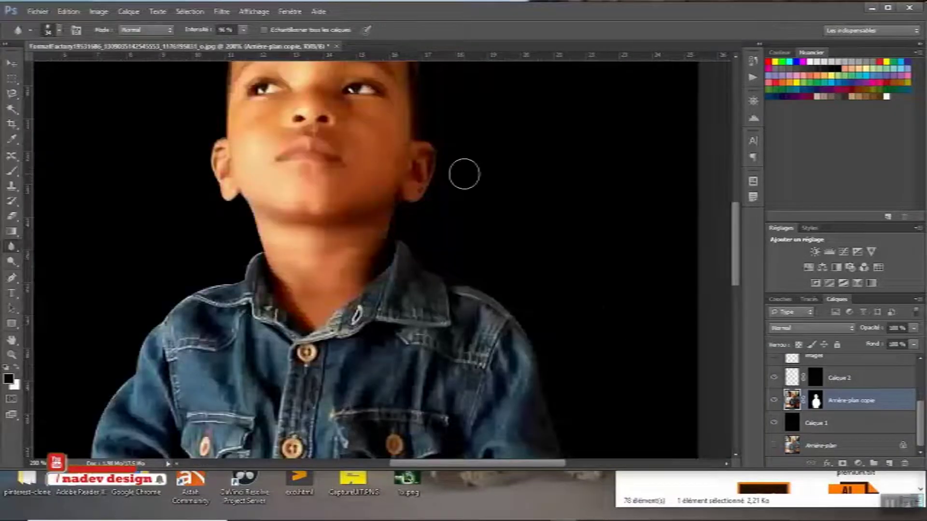
{"action": "scroll", "coordinate": [266, 112], "scroll_direction": "up", "scroll_amount": 3}
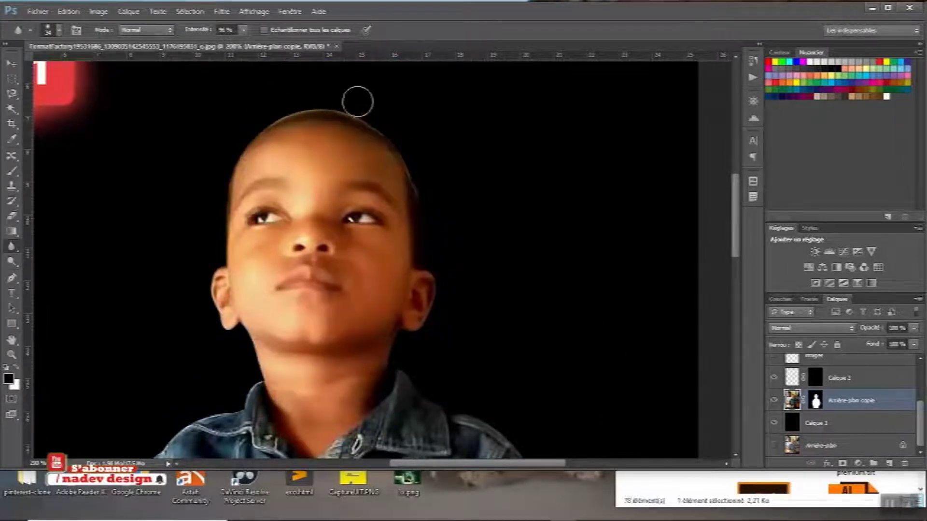
{"action": "left_click_drag", "start_coordinate": [248, 111], "coordinate": [410, 180]}
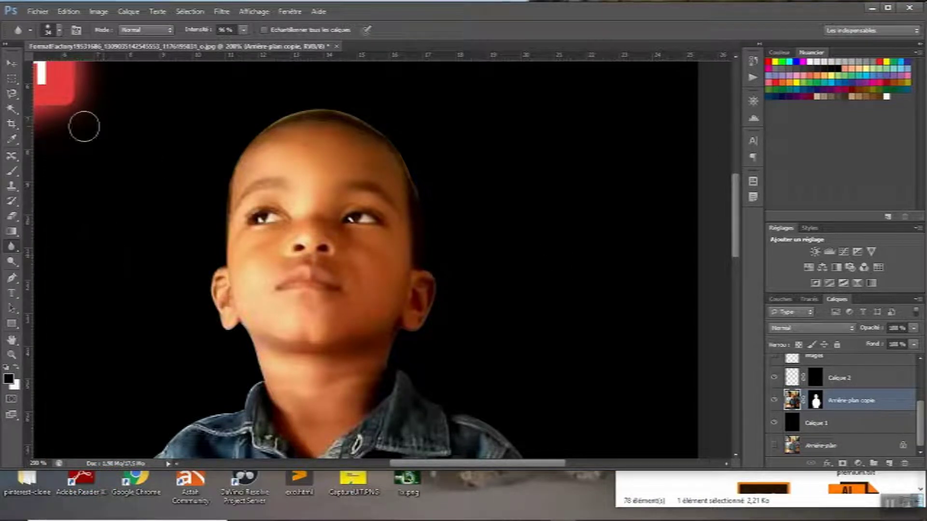
{"action": "left_click", "coordinate": [12, 216]}
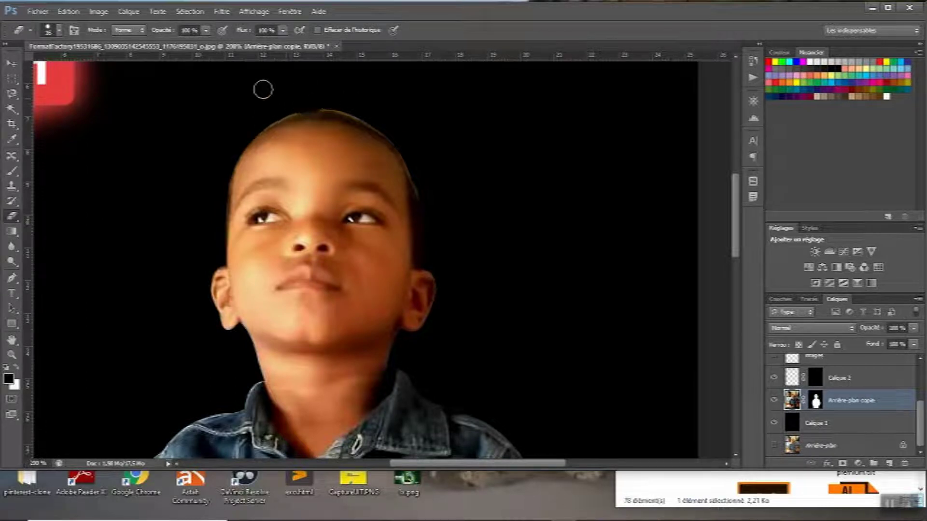
Draw a Pen path around the top of the boy's head, load it as a selection, then deselect.
{"action": "left_click", "coordinate": [13, 278]}
{"action": "left_click", "coordinate": [13, 279]}
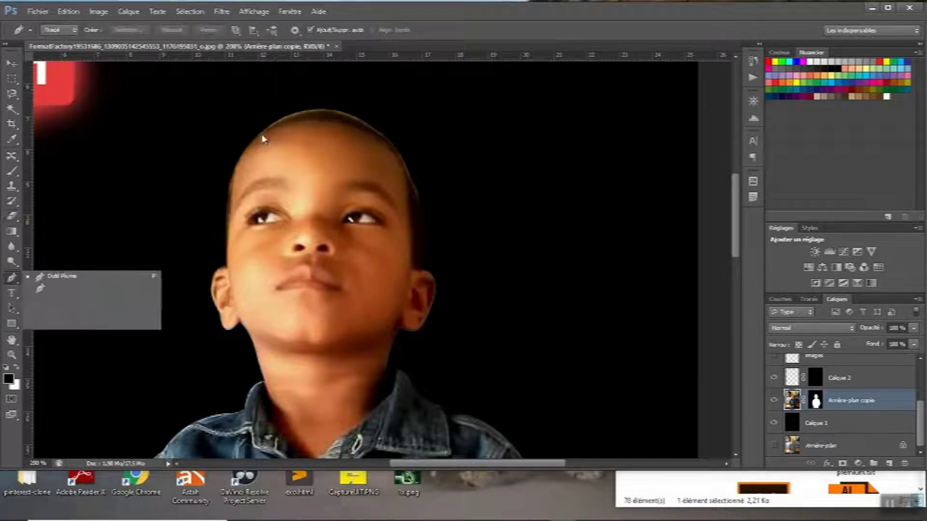
{"action": "left_click", "coordinate": [261, 130]}
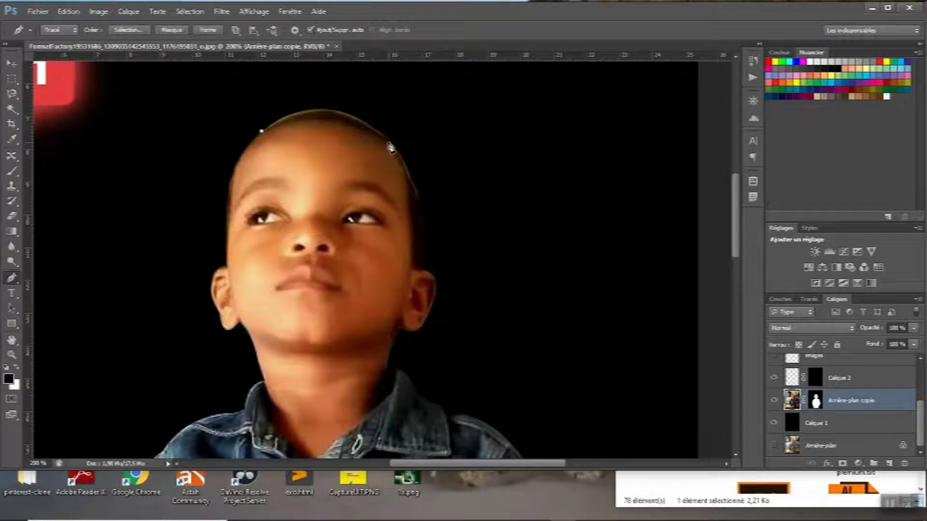
{"action": "left_click_drag", "start_coordinate": [391, 144], "coordinate": [461, 208]}
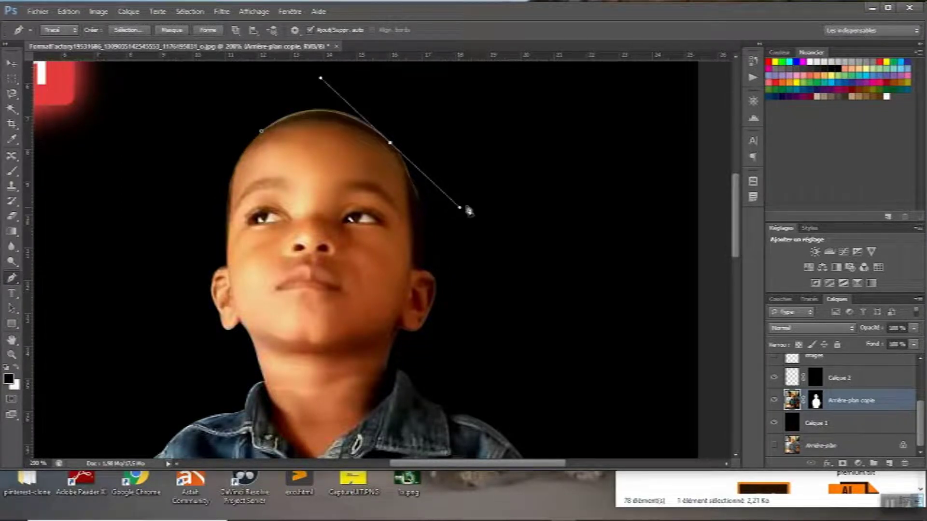
{"action": "left_click", "coordinate": [499, 151]}
{"action": "left_click", "coordinate": [220, 79]}
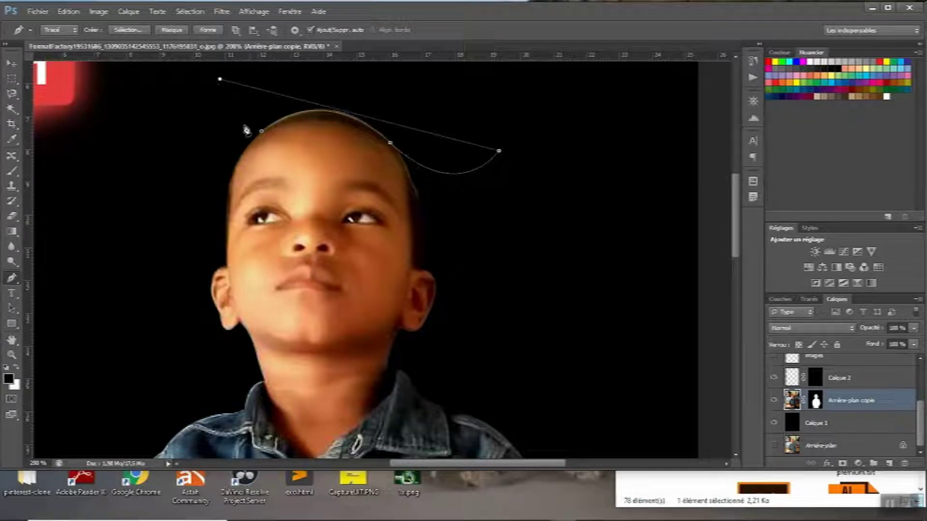
{"action": "left_click", "coordinate": [262, 131]}
{"action": "key", "text": "ctrl+Return"}
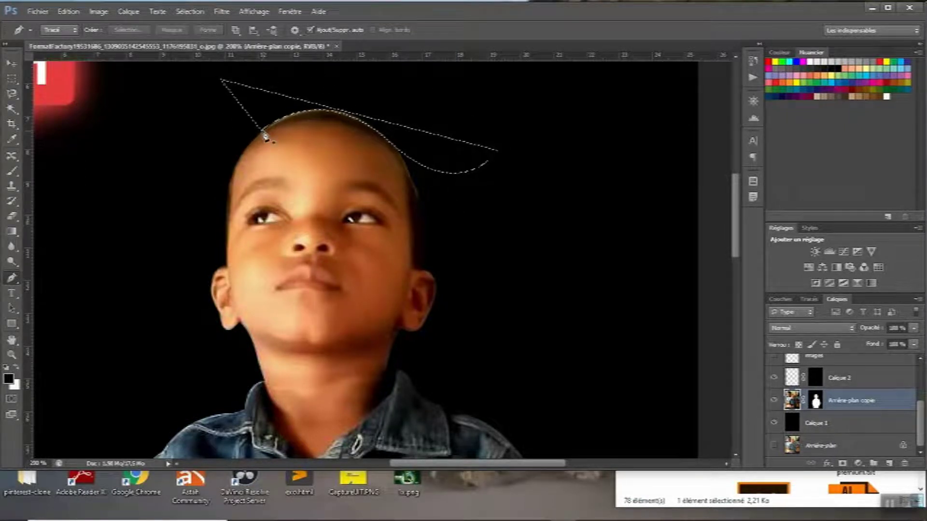
{"action": "key", "text": "ctrl+d"}
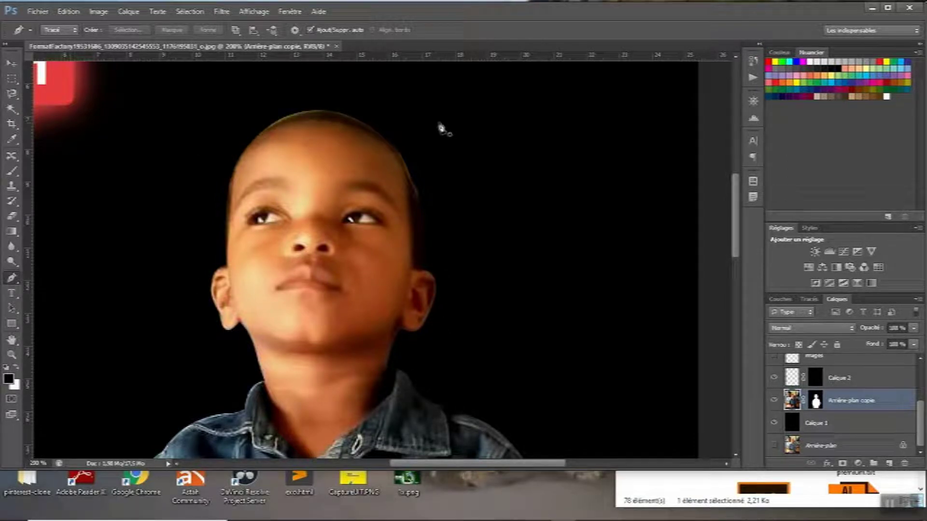
Soften the top edge of the boy's head with the Blur tool.
{"action": "left_click", "coordinate": [12, 216]}
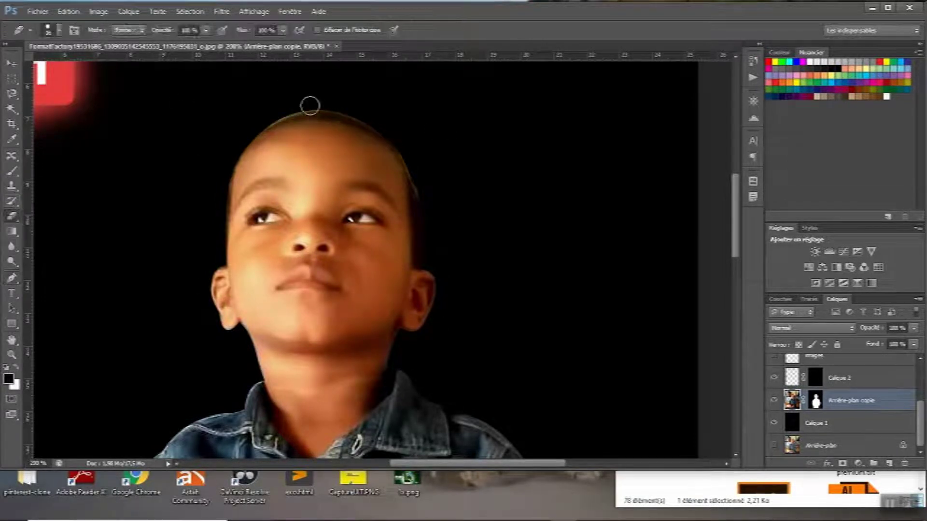
{"action": "left_click", "coordinate": [11, 170]}
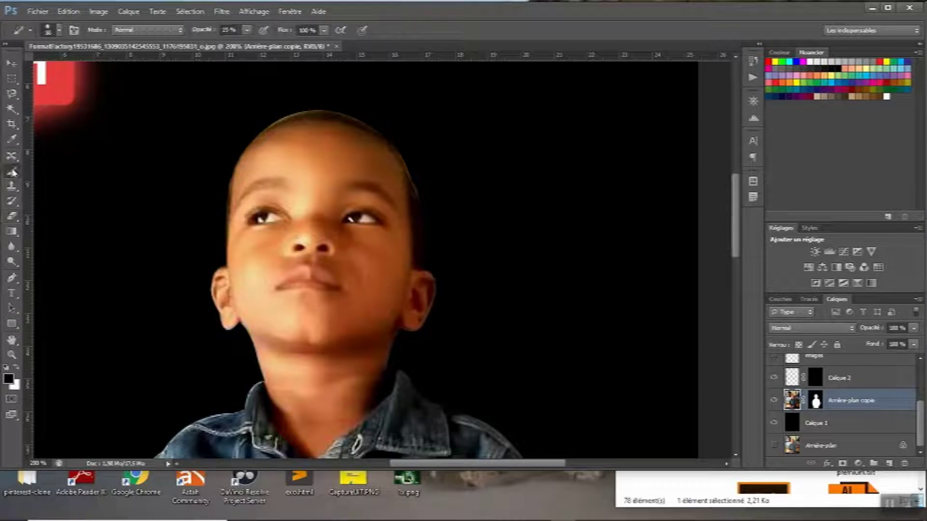
{"action": "left_click", "coordinate": [11, 248]}
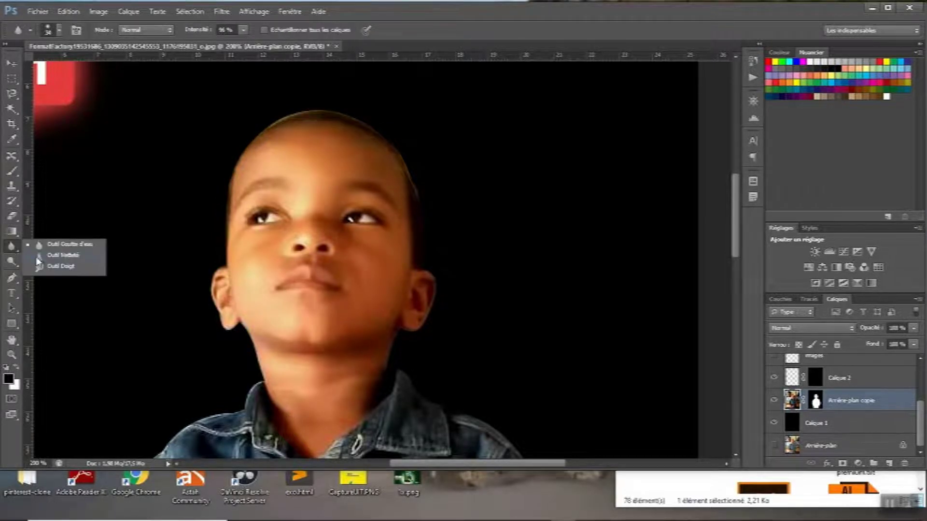
{"action": "left_click", "coordinate": [76, 246]}
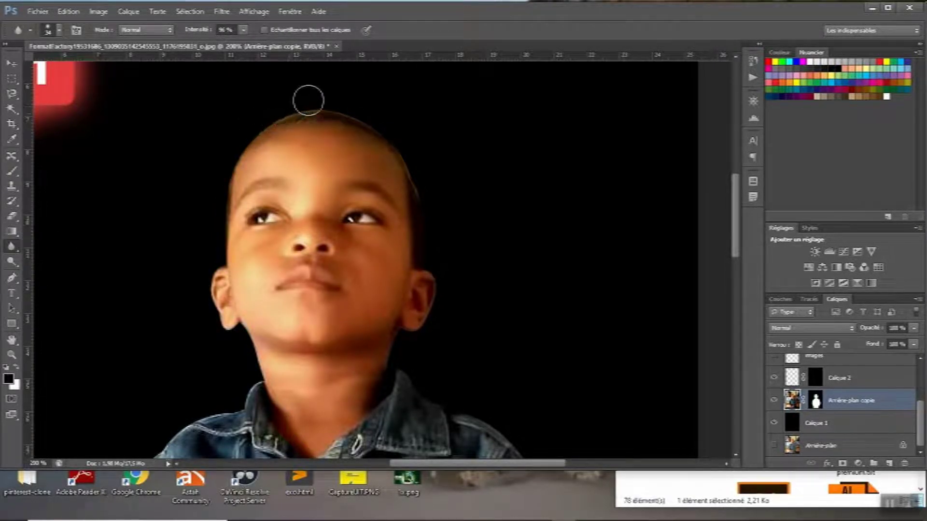
{"action": "mouse_move", "coordinate": [308, 100]}
{"action": "left_mouse_down"}
{"action": "mouse_move", "coordinate": [348, 97]}
{"action": "mouse_move", "coordinate": [386, 116]}
{"action": "mouse_move", "coordinate": [420, 145]}
{"action": "mouse_move", "coordinate": [404, 135]}
{"action": "mouse_move", "coordinate": [425, 165]}
{"action": "mouse_move", "coordinate": [416, 154]}
{"action": "mouse_move", "coordinate": [430, 201]}
{"action": "mouse_move", "coordinate": [424, 151]}
{"action": "mouse_move", "coordinate": [420, 189]}
{"action": "mouse_move", "coordinate": [418, 155]}
{"action": "mouse_move", "coordinate": [422, 165]}
{"action": "left_mouse_up"}
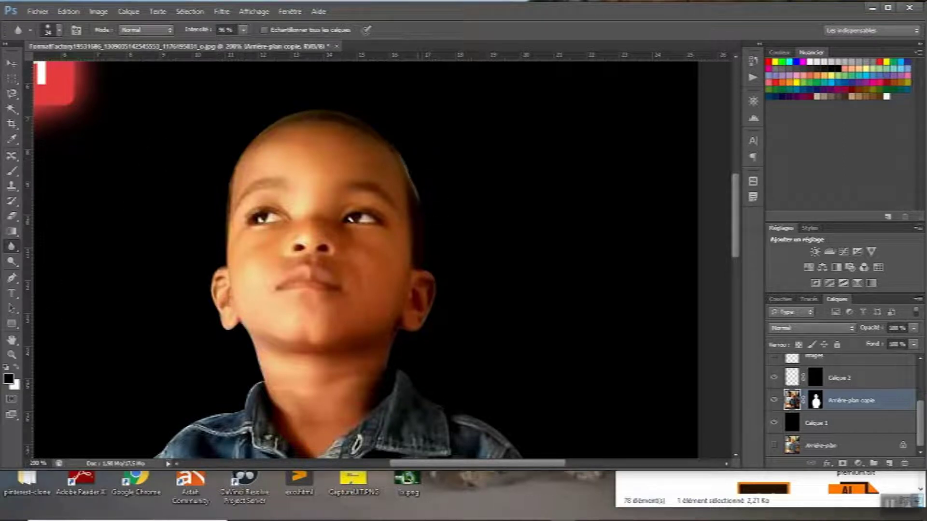
{"action": "left_click", "coordinate": [12, 277]}
{"action": "left_click", "coordinate": [395, 142]}
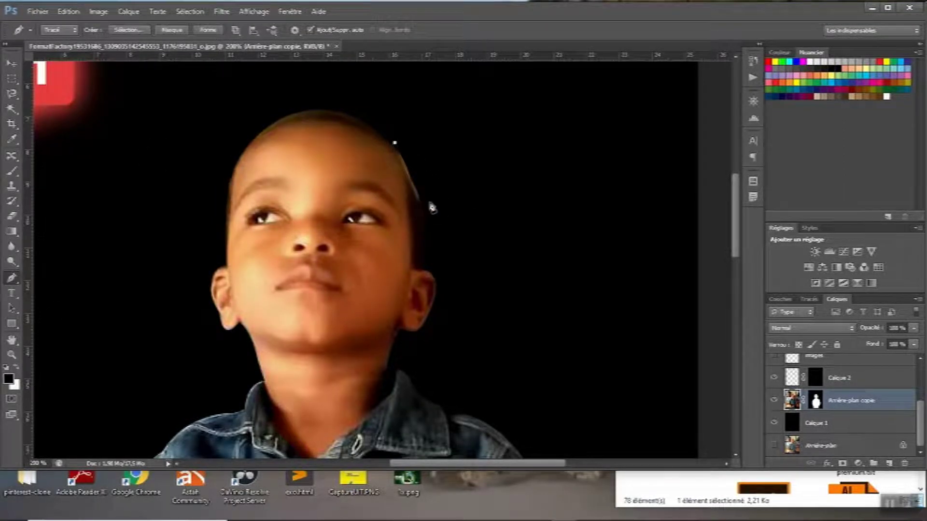
{"action": "left_click", "coordinate": [416, 190]}
{"action": "left_click", "coordinate": [434, 256]}
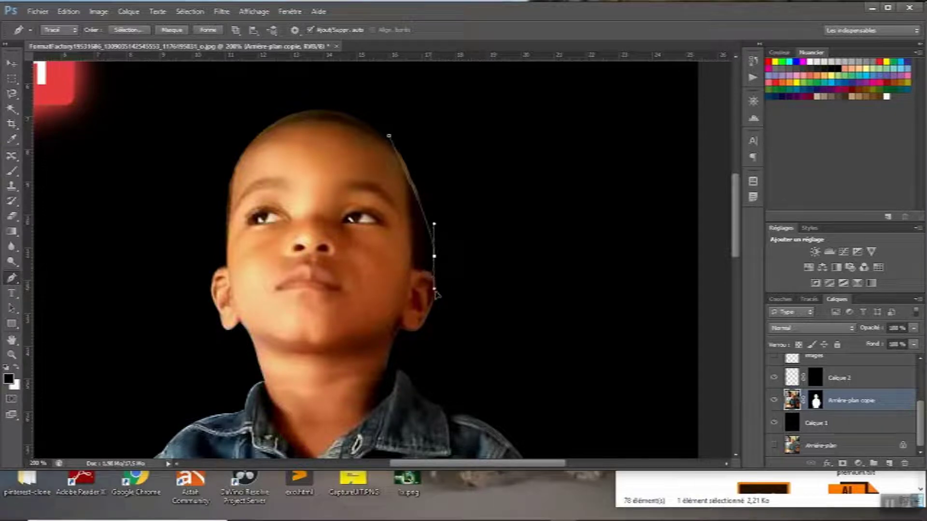
{"action": "key", "text": "ctrl+z"}
{"action": "left_click_drag", "start_coordinate": [414, 223], "coordinate": [404, 259]}
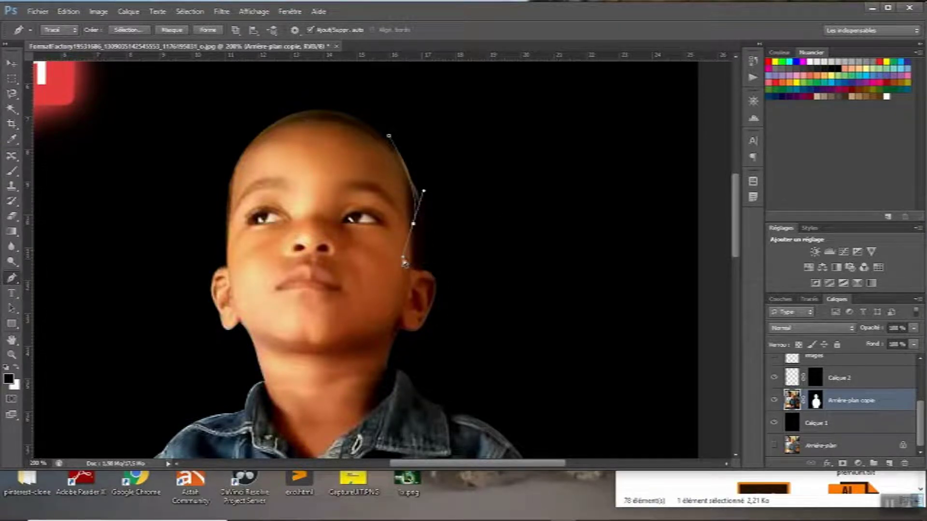
{"action": "left_click", "coordinate": [414, 223], "text": "alt"}
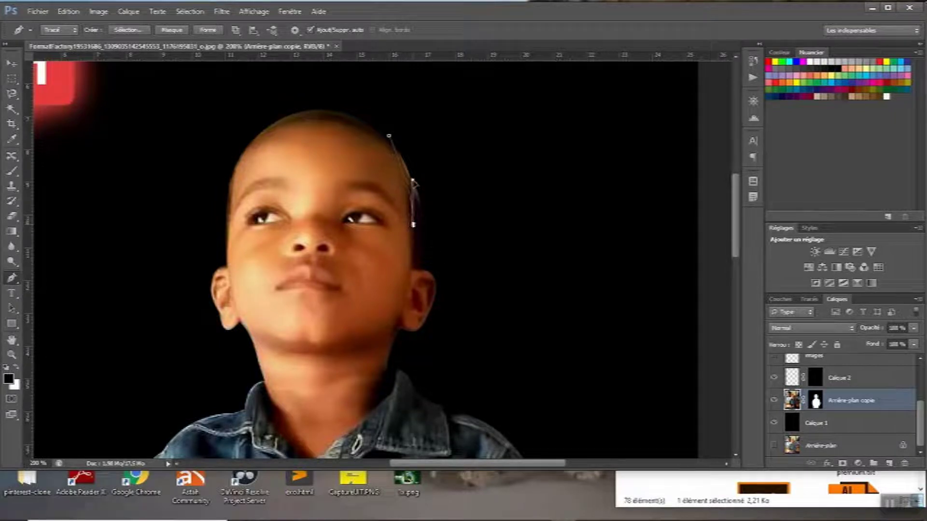
{"action": "left_click_drag", "start_coordinate": [414, 224], "coordinate": [478, 206]}
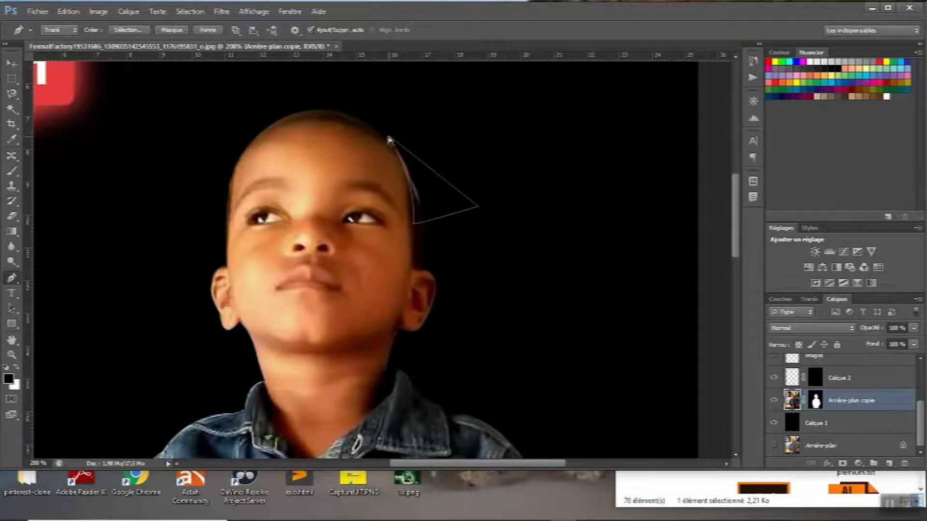
{"action": "left_click", "coordinate": [390, 140]}
{"action": "key", "text": "Return"}
{"action": "left_click", "coordinate": [415, 198]}
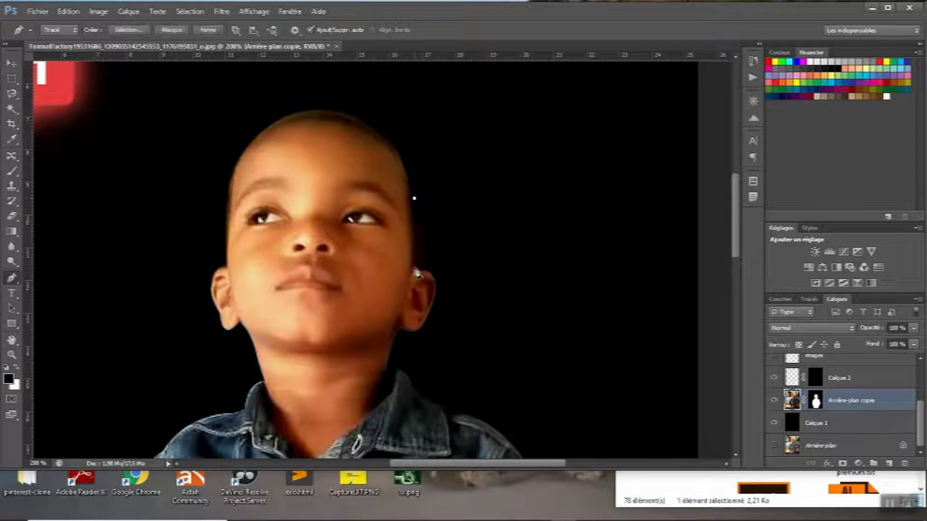
{"action": "left_click", "coordinate": [413, 267]}
{"action": "left_click_drag", "start_coordinate": [432, 238], "coordinate": [429, 214]}
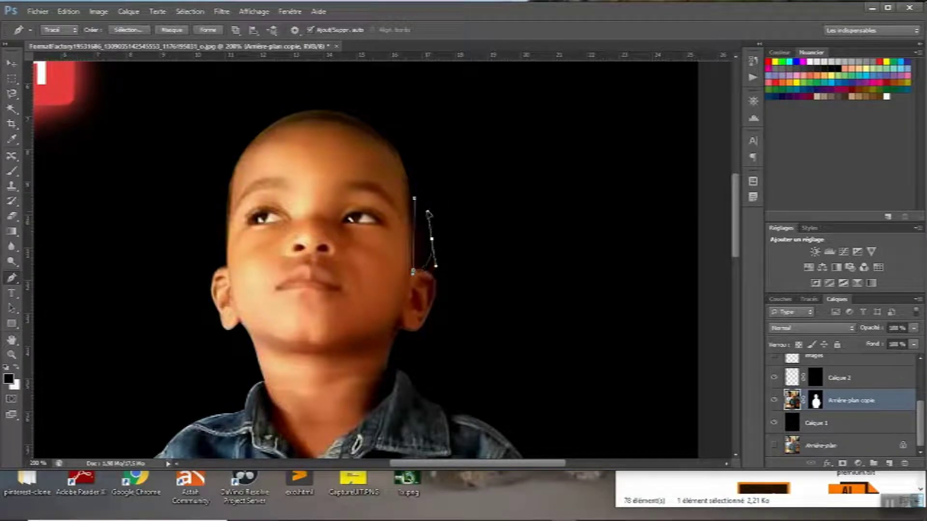
{"action": "left_click", "coordinate": [415, 199]}
{"action": "key", "text": "Delete"}
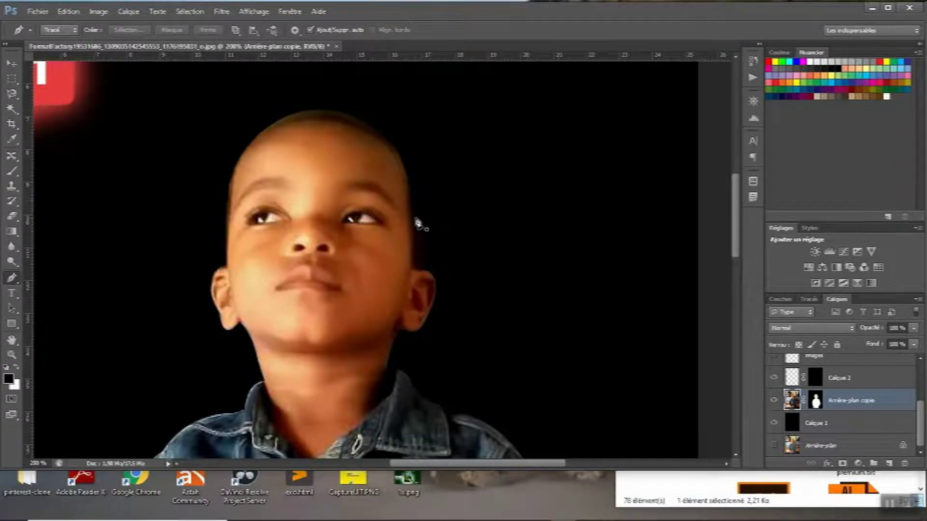
{"action": "left_click", "coordinate": [414, 216]}
{"action": "left_click", "coordinate": [412, 270]}
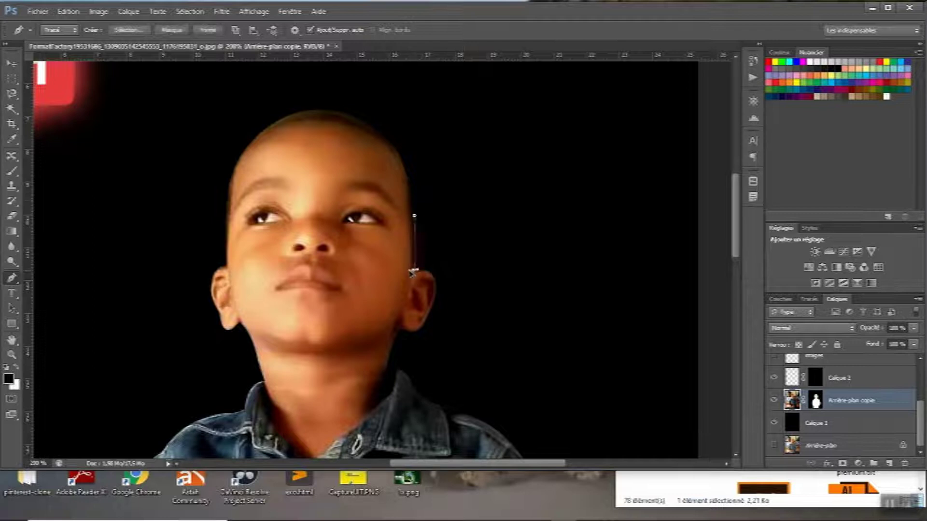
{"action": "left_click", "coordinate": [438, 263]}
{"action": "left_click", "coordinate": [448, 192]}
{"action": "key", "text": "Delete"}
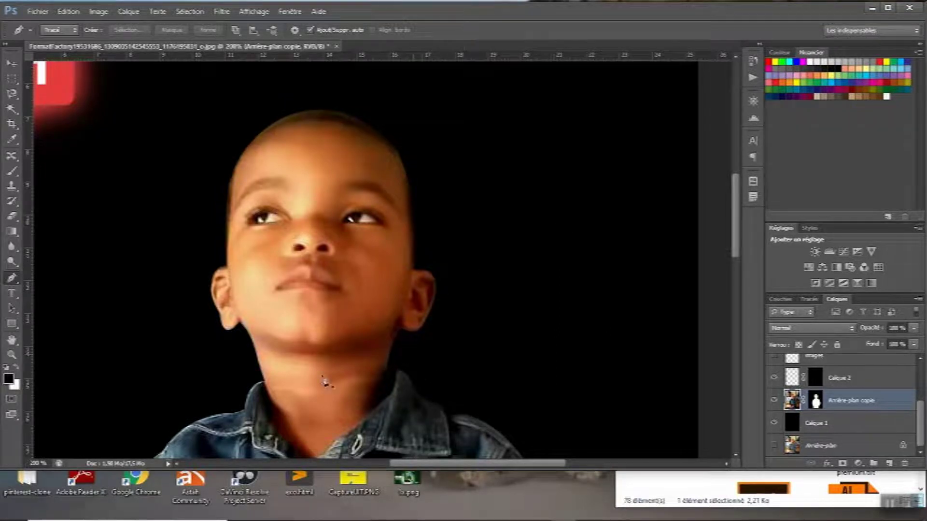
Blur the right edge of the boy's head, then target Calque 2's mask.
{"action": "left_click", "coordinate": [11, 245]}
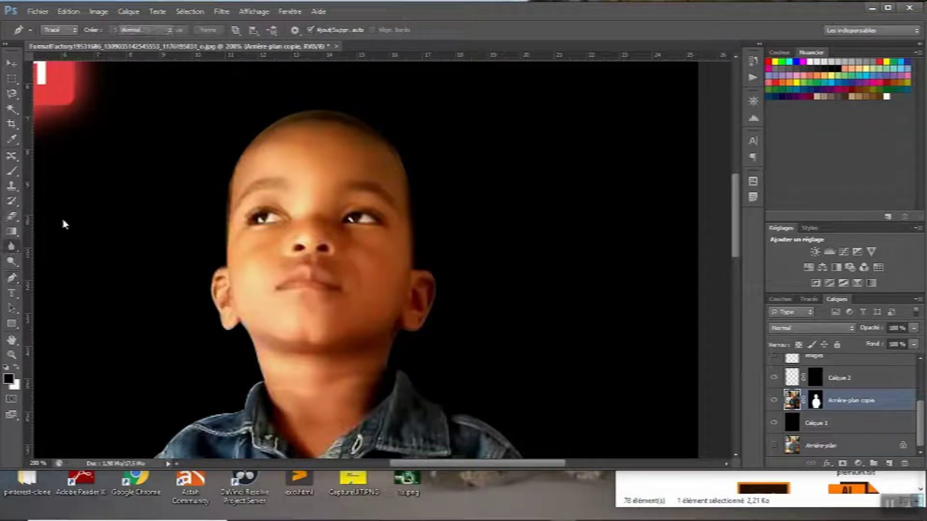
{"action": "left_click_drag", "start_coordinate": [414, 155], "coordinate": [411, 166]}
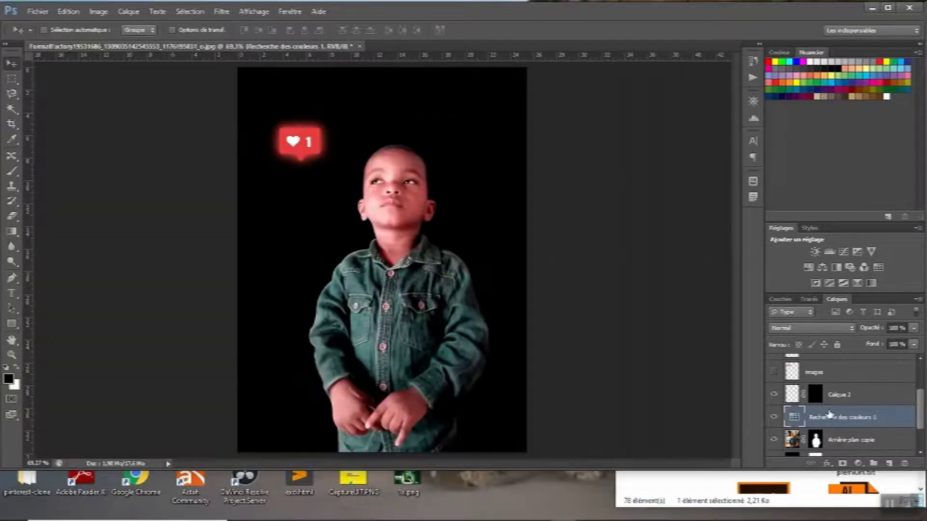
{"action": "left_click", "coordinate": [816, 396]}
Add a Monochrome Mélangeur de couches adjustment layer and tune its RGB sliders.
{"action": "left_click", "coordinate": [858, 463]}
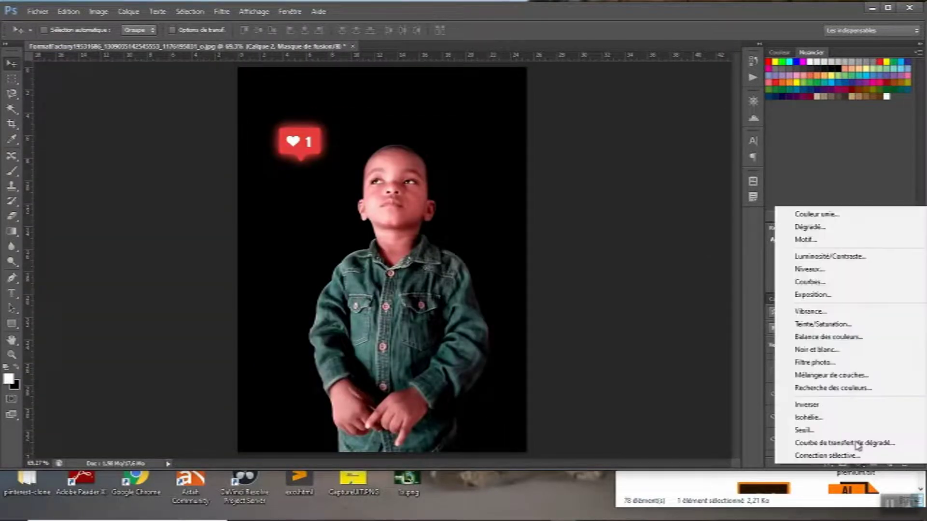
{"action": "double_click", "coordinate": [816, 394]}
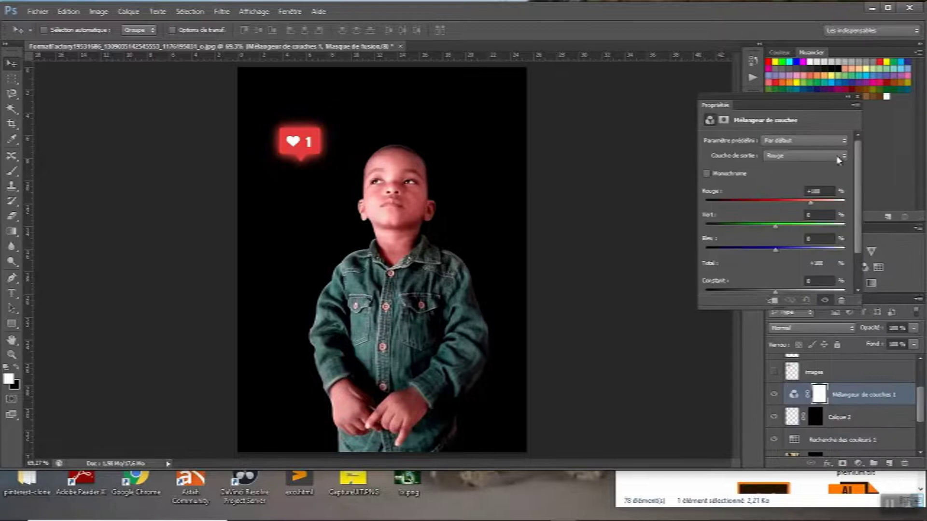
{"action": "left_click", "coordinate": [838, 143]}
{"action": "left_click", "coordinate": [802, 159]}
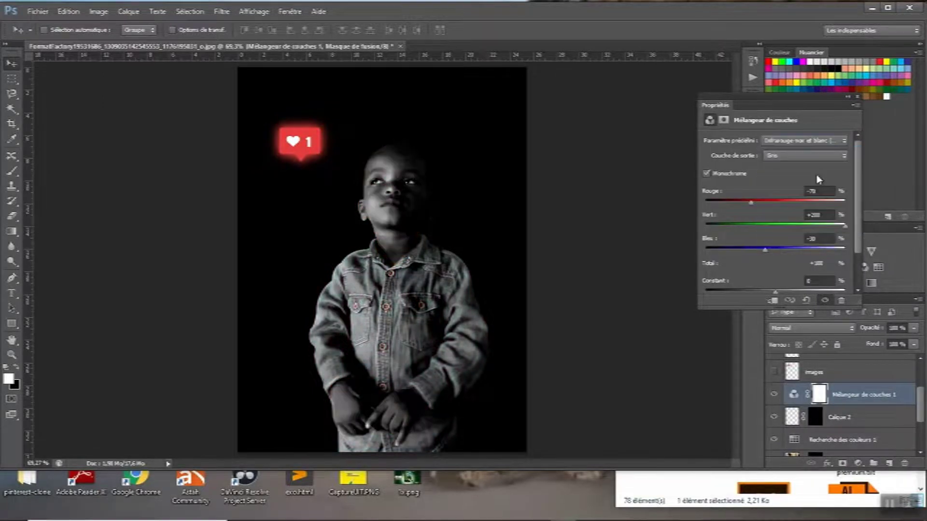
{"action": "left_click_drag", "start_coordinate": [765, 249], "coordinate": [773, 253]}
{"action": "left_click_drag", "start_coordinate": [769, 298], "coordinate": [775, 295]}
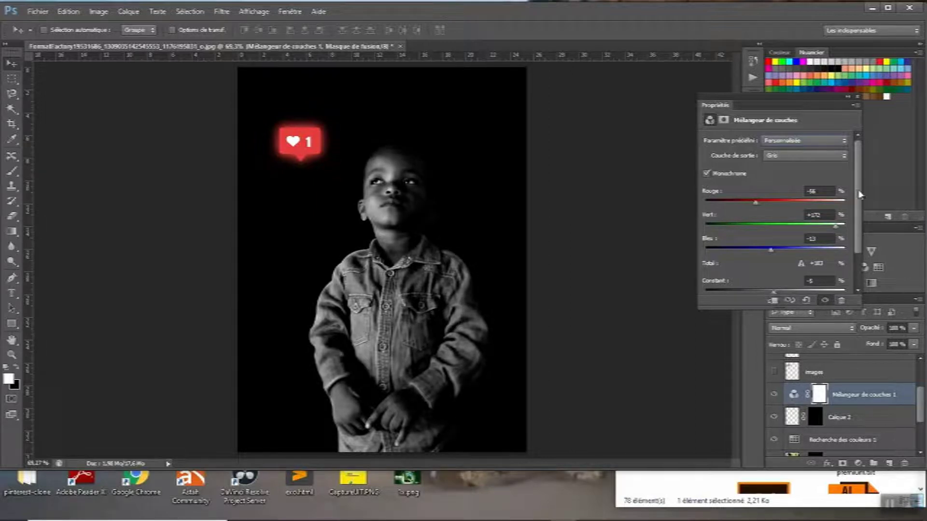
{"action": "left_click", "coordinate": [858, 96]}
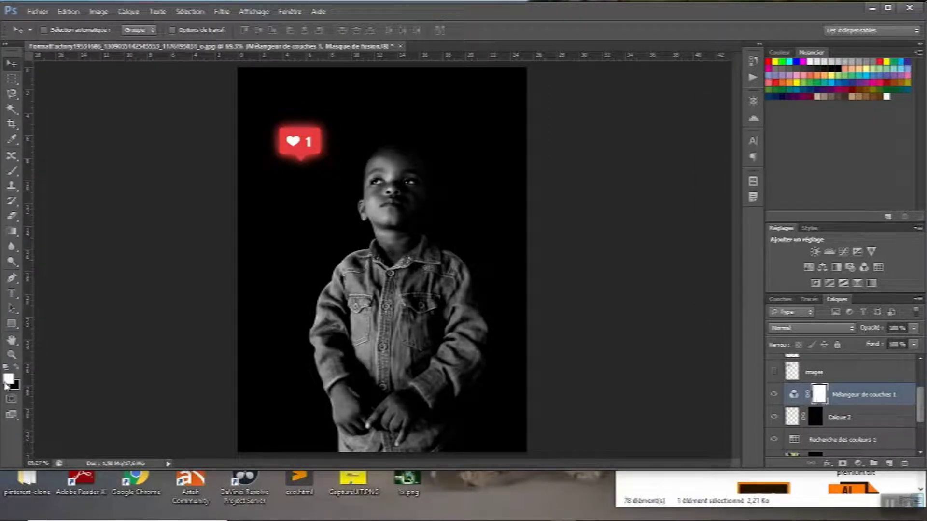
Set black as foreground and paint colour back onto the boy's cheek and ear.
{"action": "left_click", "coordinate": [8, 380]}
{"action": "left_click", "coordinate": [601, 314]}
{"action": "left_click", "coordinate": [839, 144]}
{"action": "left_click", "coordinate": [13, 171]}
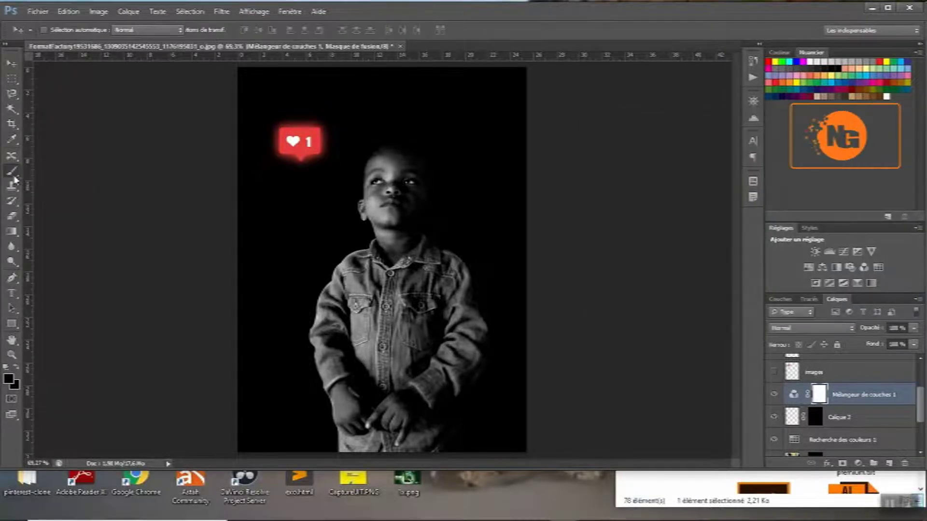
{"action": "left_click", "coordinate": [12, 171]}
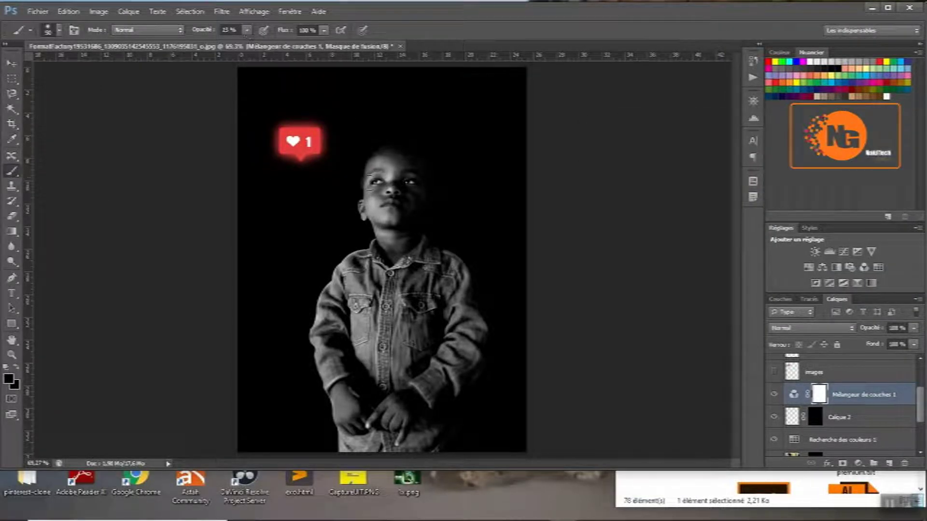
{"action": "left_click_drag", "start_coordinate": [377, 207], "coordinate": [366, 214]}
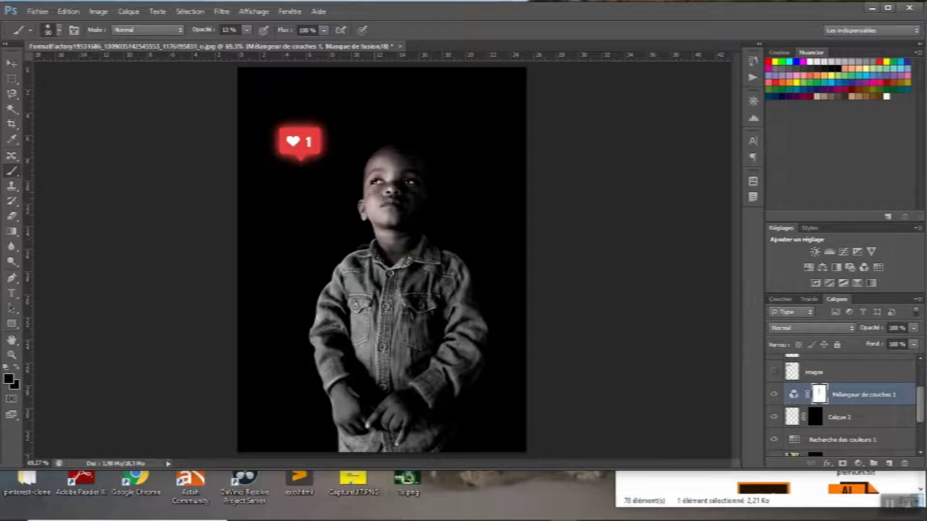
At 40% opacity restore colour on forehead, face, chin, neck and collar, then drop opacity to 24%.
{"action": "left_click", "coordinate": [247, 30]}
{"action": "left_click", "coordinate": [362, 243]}
{"action": "key", "text": "4"}
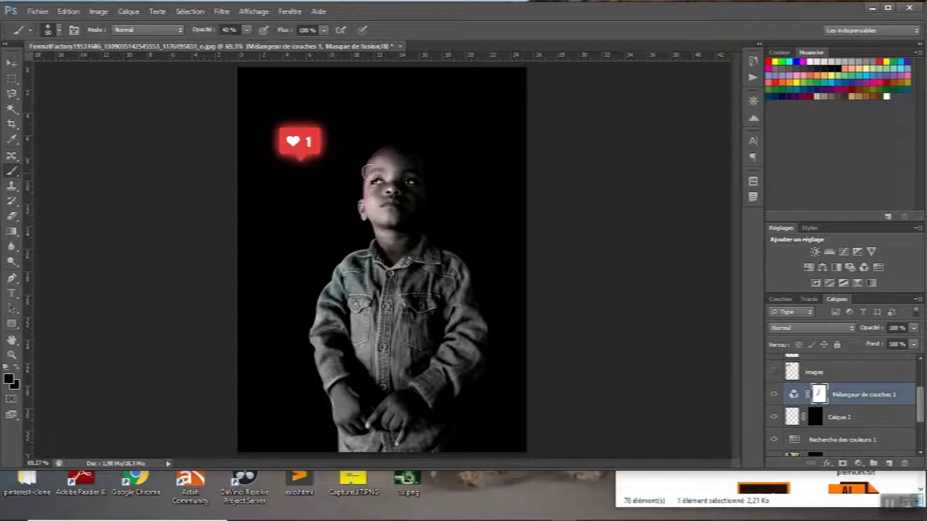
{"action": "left_click_drag", "start_coordinate": [368, 170], "coordinate": [371, 192]}
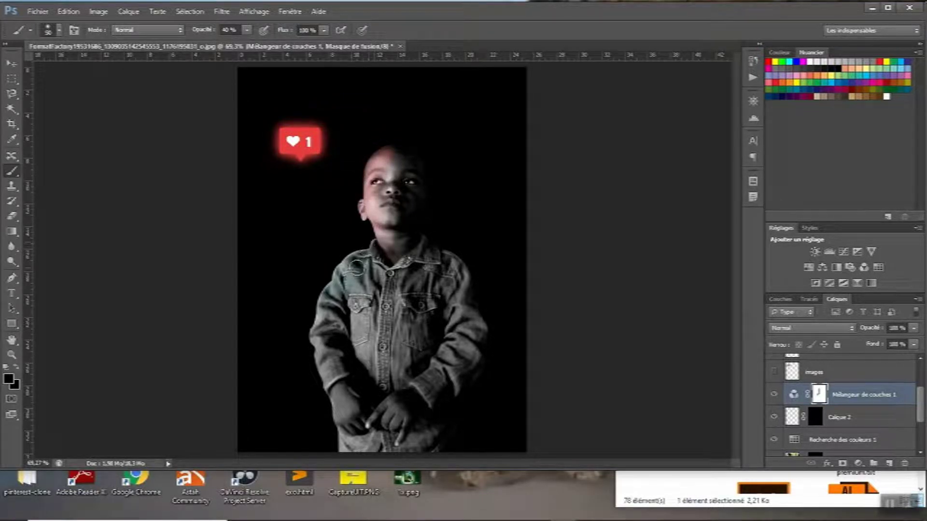
{"action": "left_click_drag", "start_coordinate": [387, 210], "coordinate": [356, 259]}
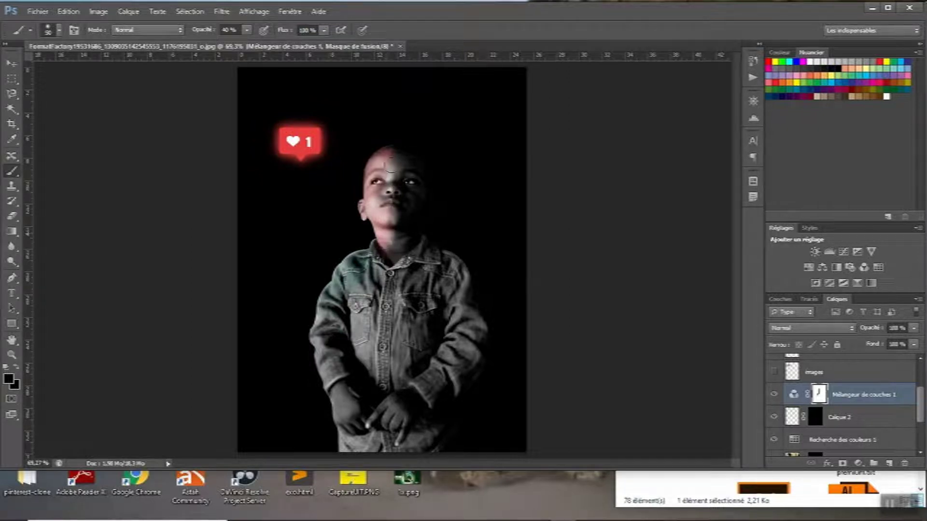
{"action": "left_click_drag", "start_coordinate": [390, 154], "coordinate": [383, 198]}
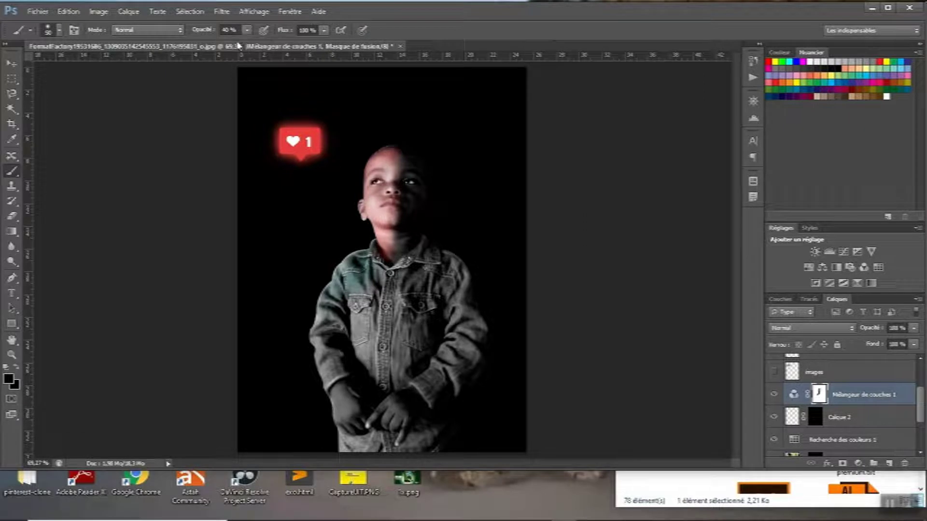
{"action": "left_click", "coordinate": [247, 30]}
{"action": "left_click_drag", "start_coordinate": [238, 46], "coordinate": [242, 45]}
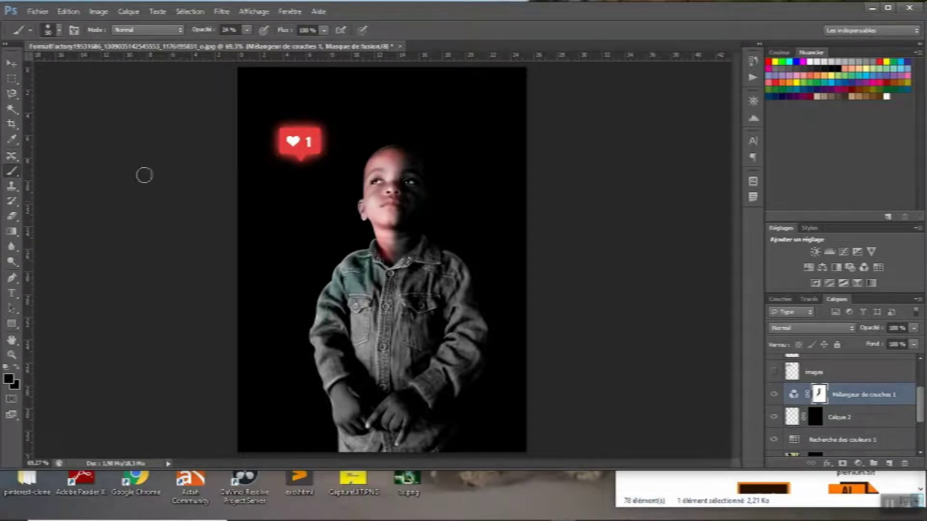
Gaussian-blur the images copie glow layer with a radius of about 34.8 pixels.
{"action": "scroll", "coordinate": [846, 384], "scroll_direction": "up", "scroll_amount": 3}
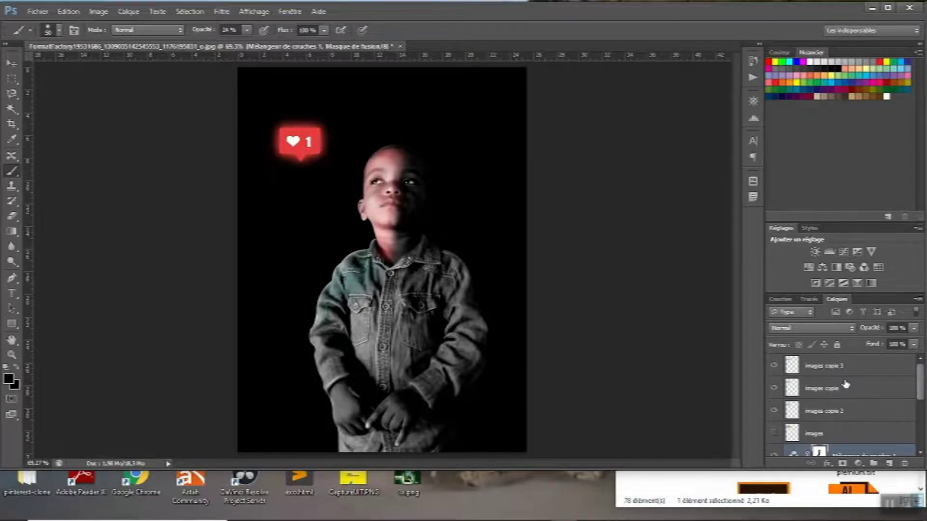
{"action": "left_click", "coordinate": [815, 390]}
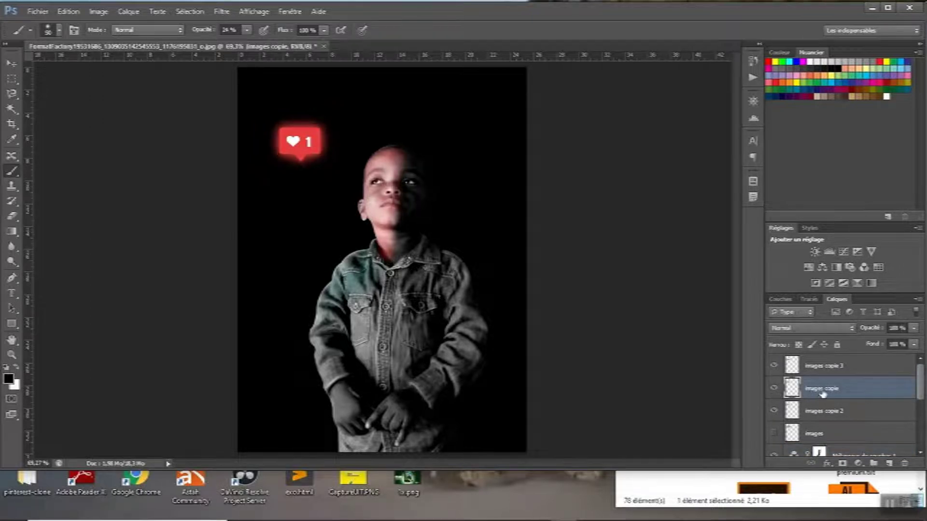
{"action": "left_click", "coordinate": [222, 11]}
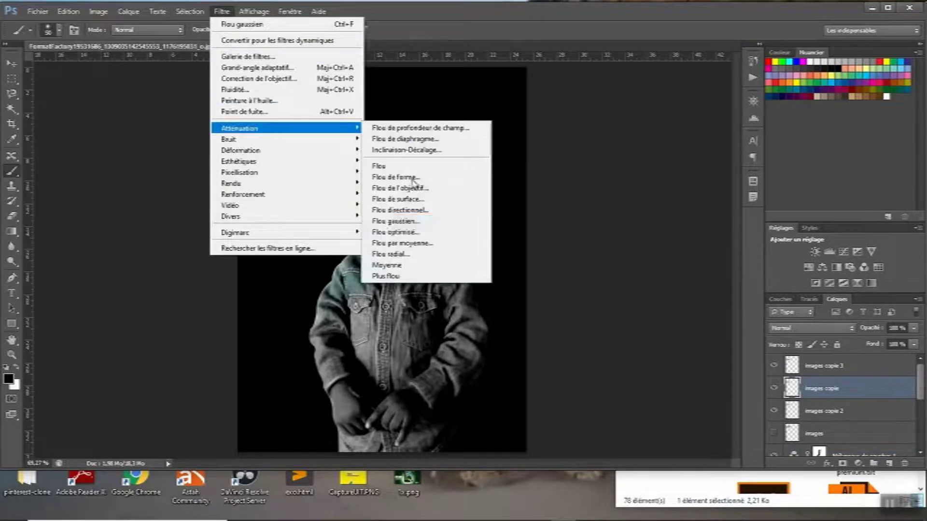
{"action": "left_click", "coordinate": [392, 228]}
{"action": "left_click_drag", "start_coordinate": [616, 330], "coordinate": [624, 329]}
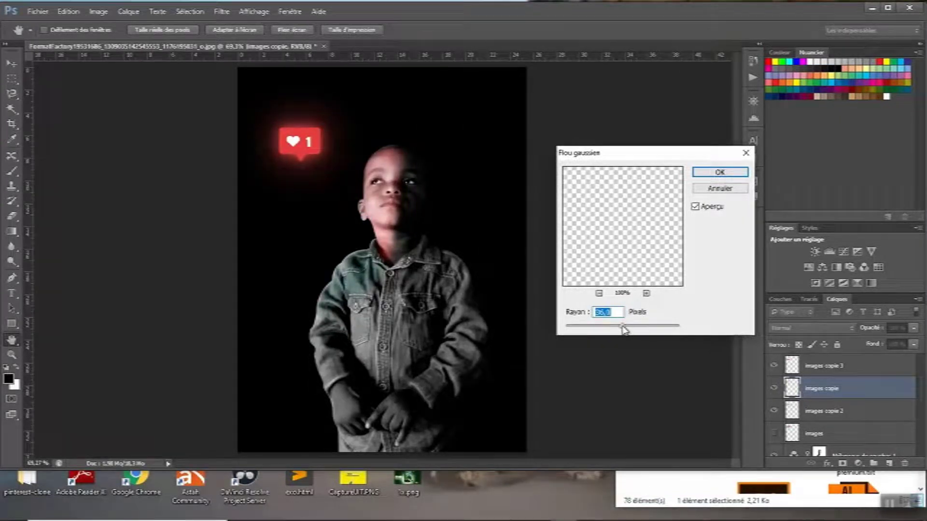
{"action": "left_click", "coordinate": [720, 172]}
{"action": "key", "text": "b"}
Duplicate images copie 2 into images copie 4 and Gaussian-blur it at 26.4 pixels.
{"action": "left_click", "coordinate": [815, 412]}
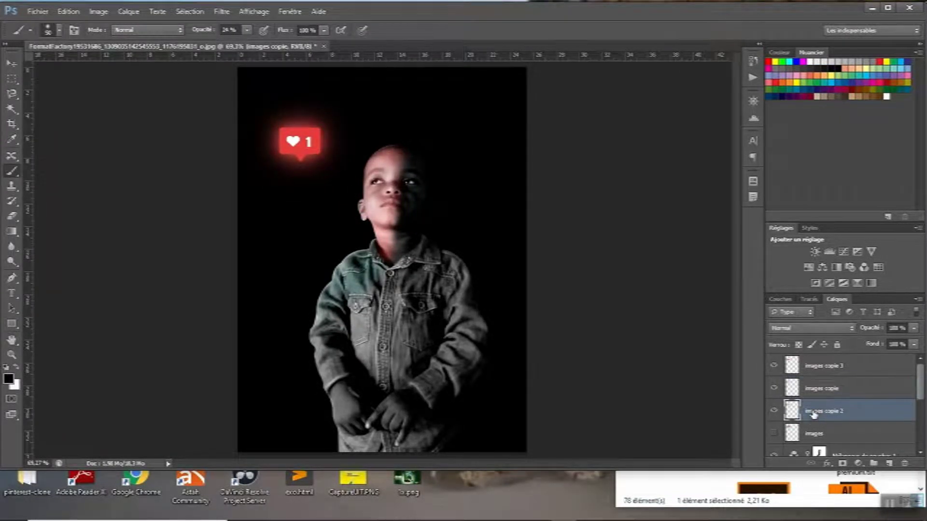
{"action": "key", "text": "ctrl+j"}
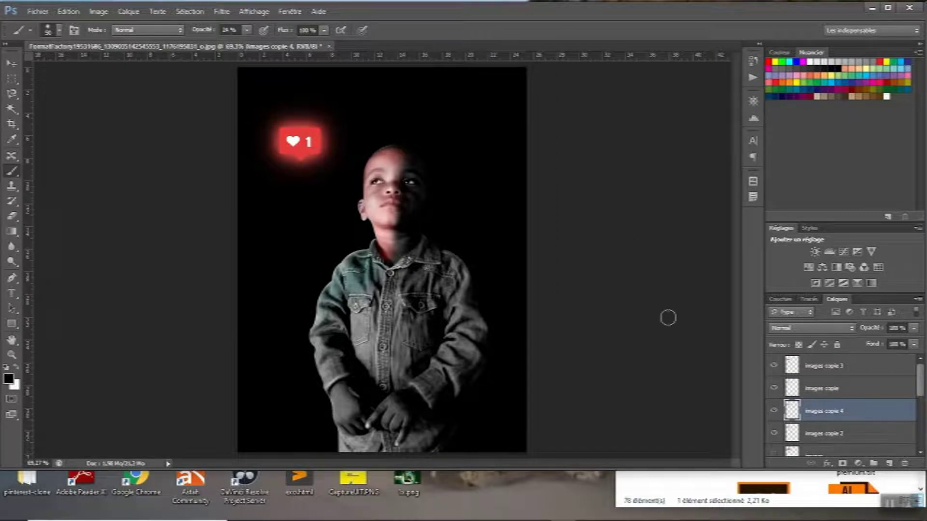
{"action": "left_click", "coordinate": [222, 12]}
{"action": "mouse_move", "coordinate": [240, 128]}
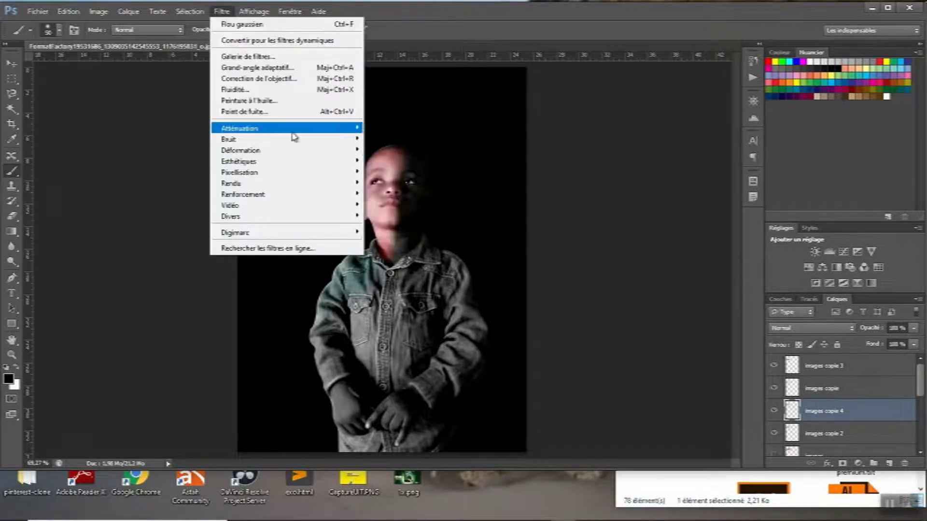
{"action": "left_click", "coordinate": [400, 221]}
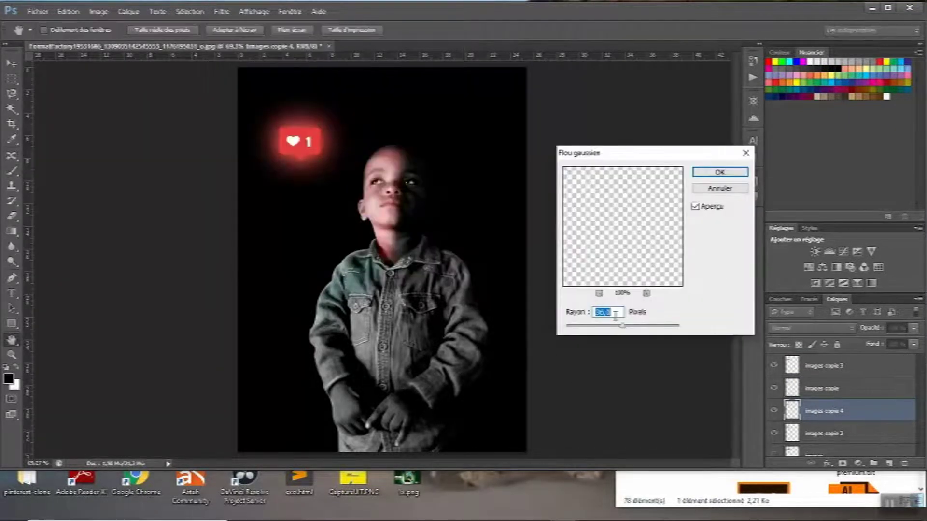
{"action": "mouse_move", "coordinate": [623, 325]}
{"action": "left_mouse_down"}
{"action": "mouse_move", "coordinate": [602, 331]}
{"action": "mouse_move", "coordinate": [611, 333]}
{"action": "left_mouse_up"}
{"action": "left_click", "coordinate": [718, 172]}
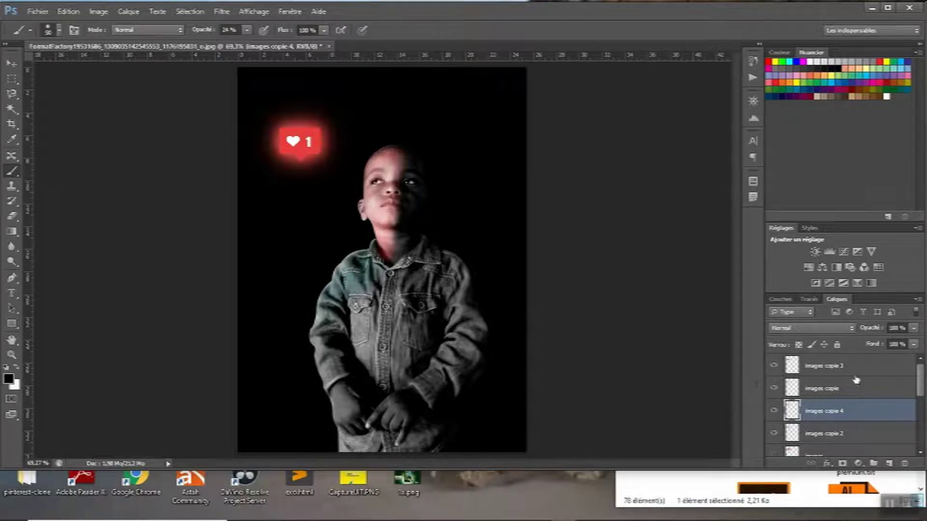
Toggle two glow copies off and on to compare, then duplicate images copie 2 again.
{"action": "mouse_move", "coordinate": [921, 385]}
{"action": "left_mouse_down"}
{"action": "mouse_move", "coordinate": [921, 425]}
{"action": "mouse_move", "coordinate": [921, 385]}
{"action": "left_mouse_up"}
{"action": "left_click", "coordinate": [775, 410]}
{"action": "left_click", "coordinate": [774, 410]}
{"action": "left_click", "coordinate": [774, 433]}
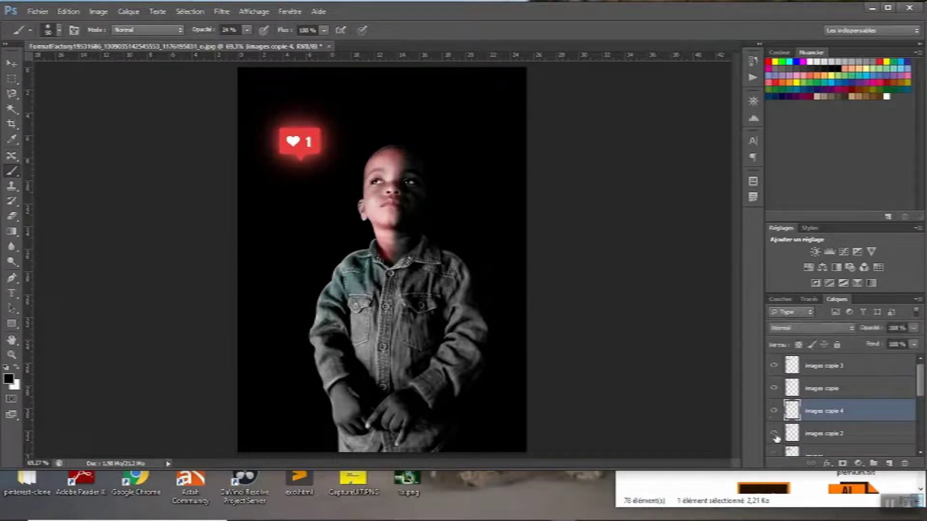
{"action": "left_click", "coordinate": [774, 432]}
{"action": "left_click", "coordinate": [828, 433]}
{"action": "key", "text": "ctrl+j"}
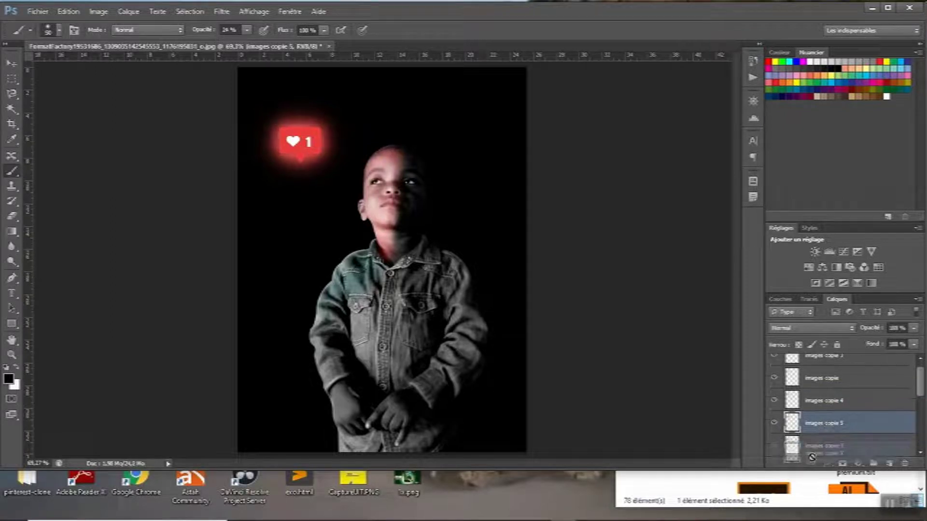
Add a Mélangeur de couches adjustment layer with the Rouge output raised to +124.
{"action": "left_click_drag", "start_coordinate": [920, 395], "coordinate": [920, 405]}
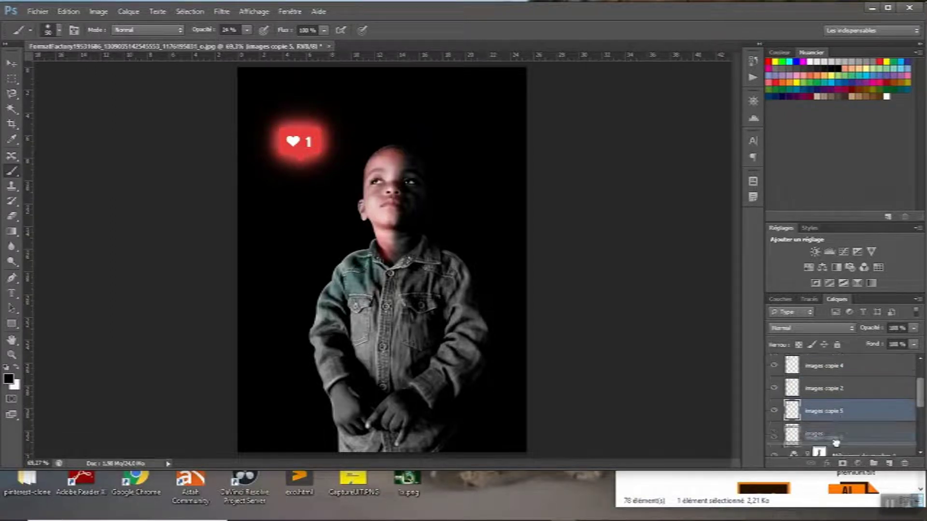
{"action": "left_click", "coordinate": [859, 462]}
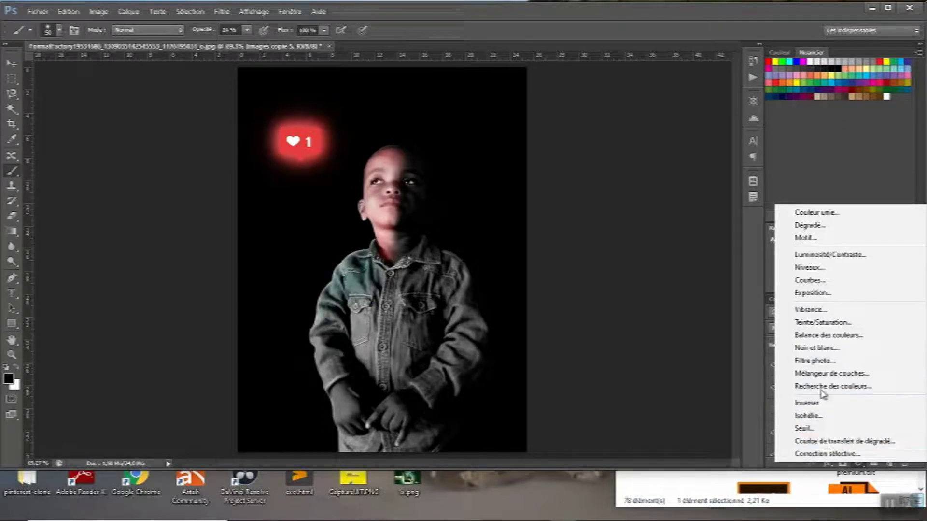
{"action": "left_click", "coordinate": [827, 373]}
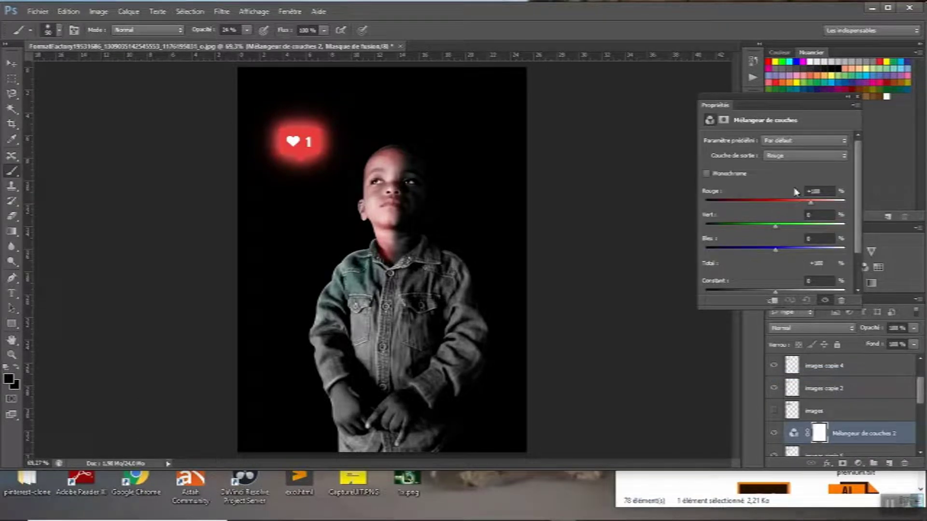
{"action": "left_click_drag", "start_coordinate": [813, 204], "coordinate": [832, 208]}
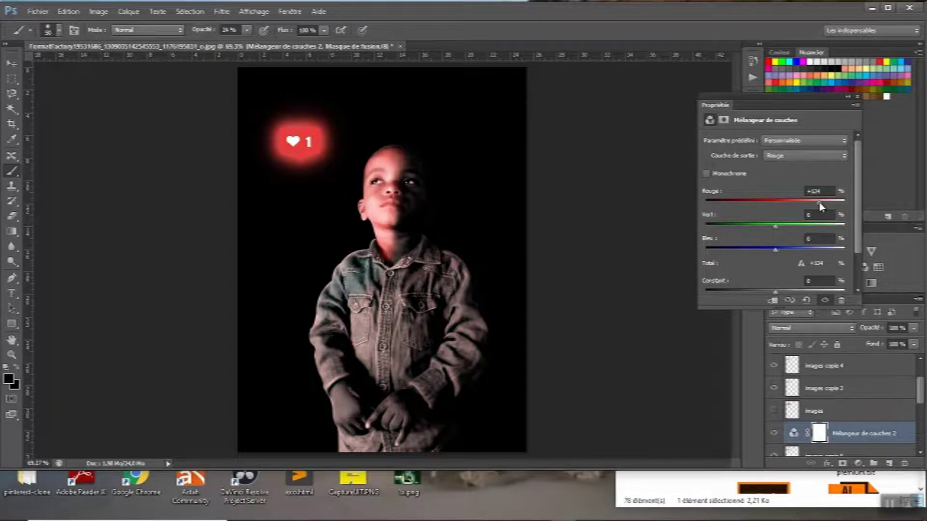
{"action": "left_click", "coordinate": [858, 96]}
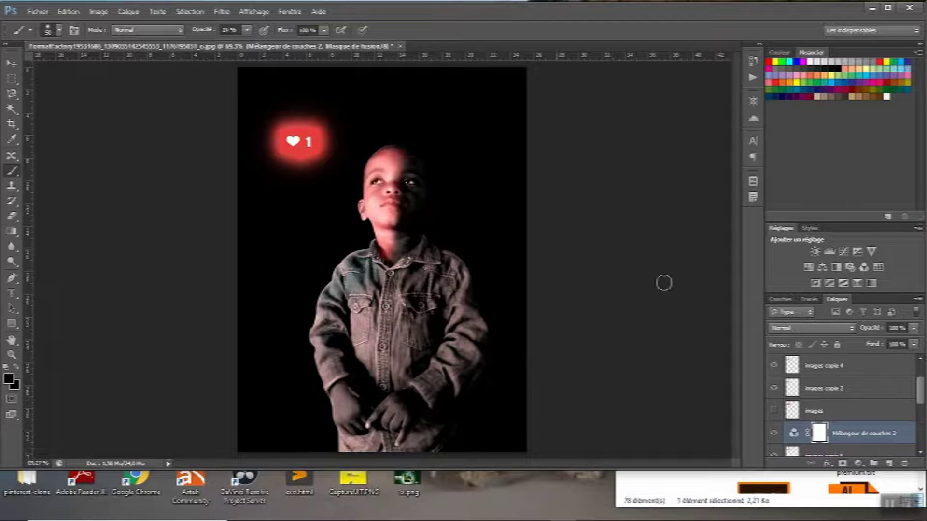
{"action": "scroll", "coordinate": [815, 434], "scroll_direction": "down", "scroll_amount": 3}
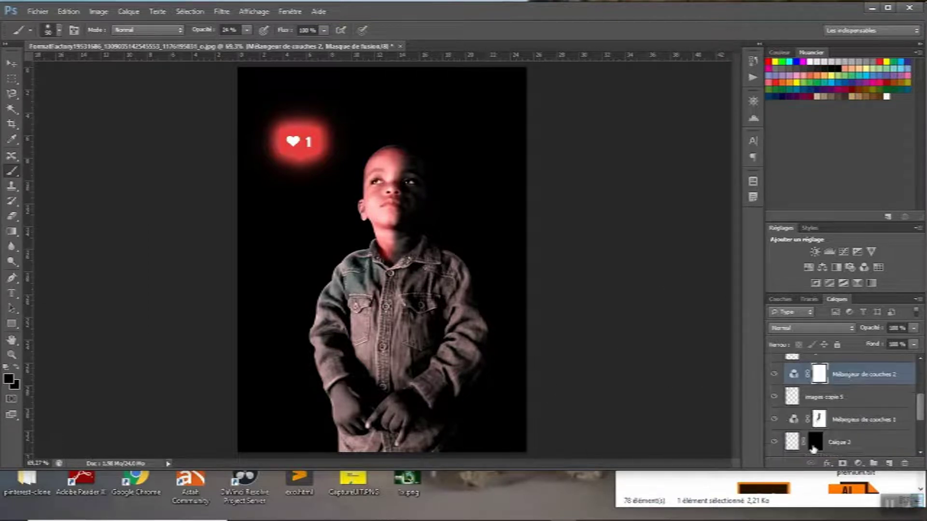
Select Mélangeur de couches 1, set the foreground to white and brush opacity to 100%.
{"action": "left_click", "coordinate": [819, 420]}
{"action": "left_click", "coordinate": [9, 378]}
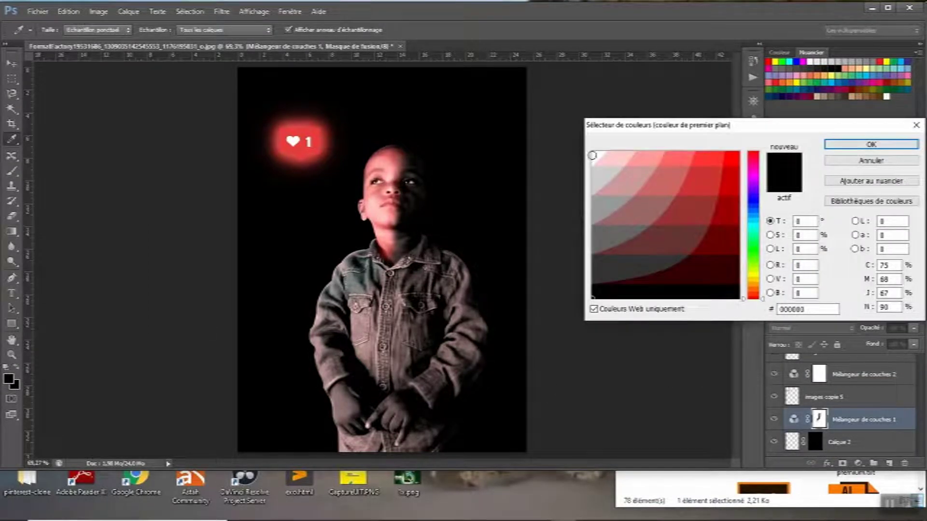
{"action": "left_click", "coordinate": [593, 155]}
{"action": "left_click", "coordinate": [872, 144]}
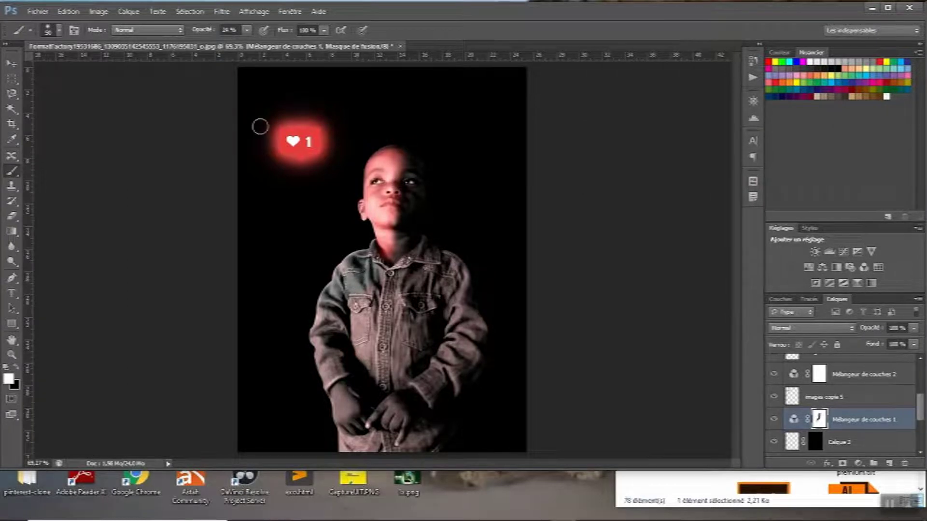
{"action": "left_click_drag", "start_coordinate": [247, 30], "coordinate": [297, 41]}
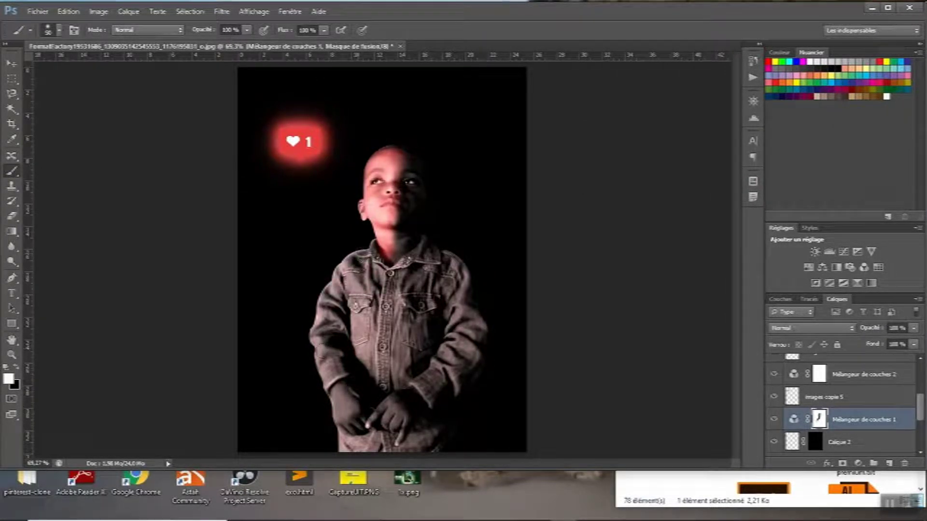
Paint black over the shirt and sleeve on Mélangeur de couches 1's mask, then undo it.
{"action": "left_click", "coordinate": [9, 378]}
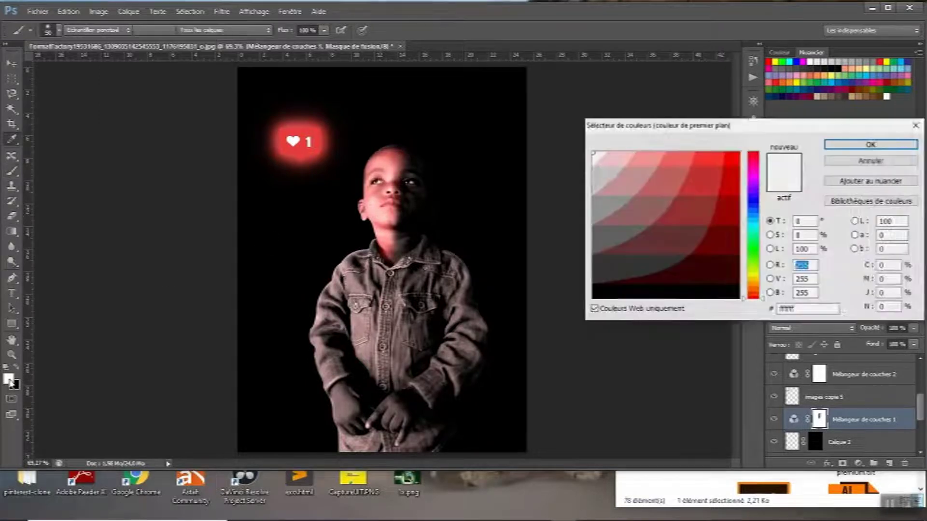
{"action": "left_click", "coordinate": [689, 291]}
{"action": "left_click", "coordinate": [871, 144]}
{"action": "mouse_move", "coordinate": [442, 271]}
{"action": "left_mouse_down"}
{"action": "mouse_move", "coordinate": [483, 338]}
{"action": "mouse_move", "coordinate": [462, 273]}
{"action": "left_mouse_up"}
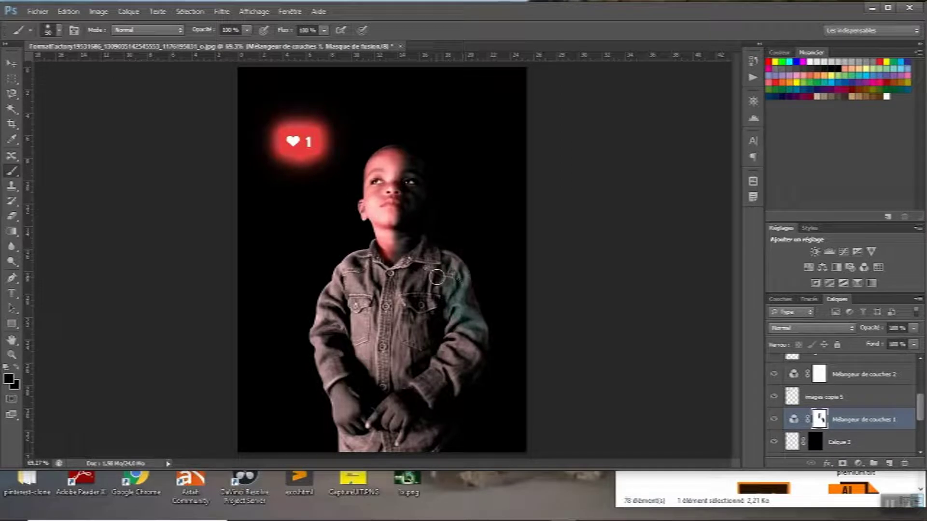
{"action": "left_click_drag", "start_coordinate": [473, 388], "coordinate": [421, 259]}
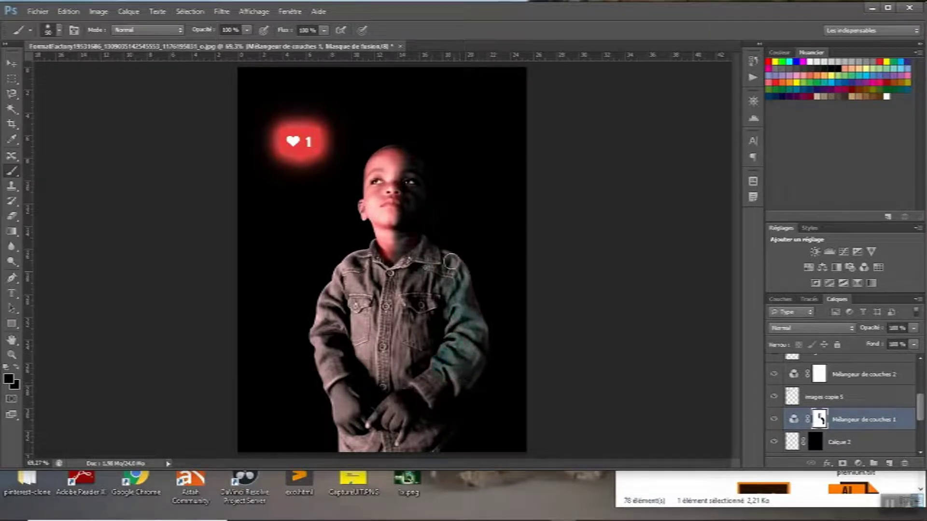
{"action": "left_click_drag", "start_coordinate": [418, 396], "coordinate": [430, 381]}
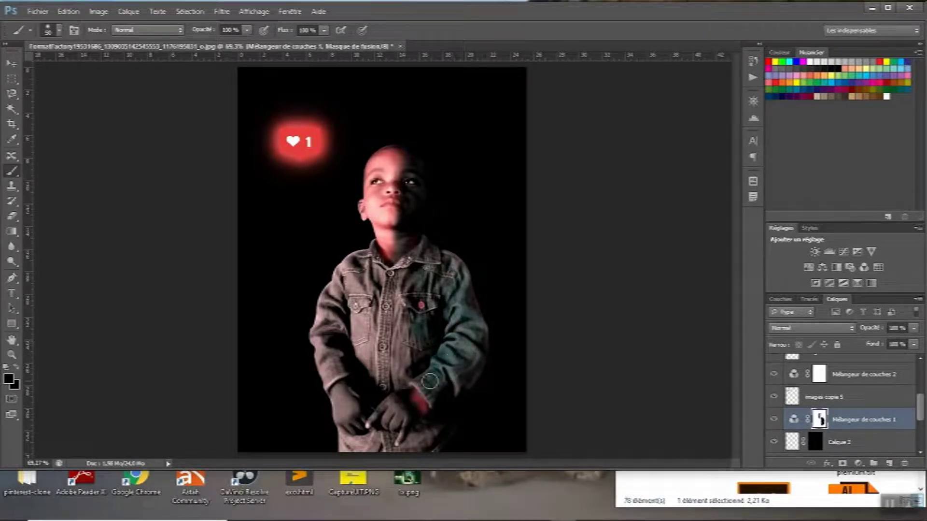
{"action": "key", "text": "ctrl+alt+z"}
{"action": "key", "text": "ctrl+alt+z"}
{"action": "key", "text": "ctrl+alt+z"}
{"action": "key", "text": "ctrl+alt+z"}
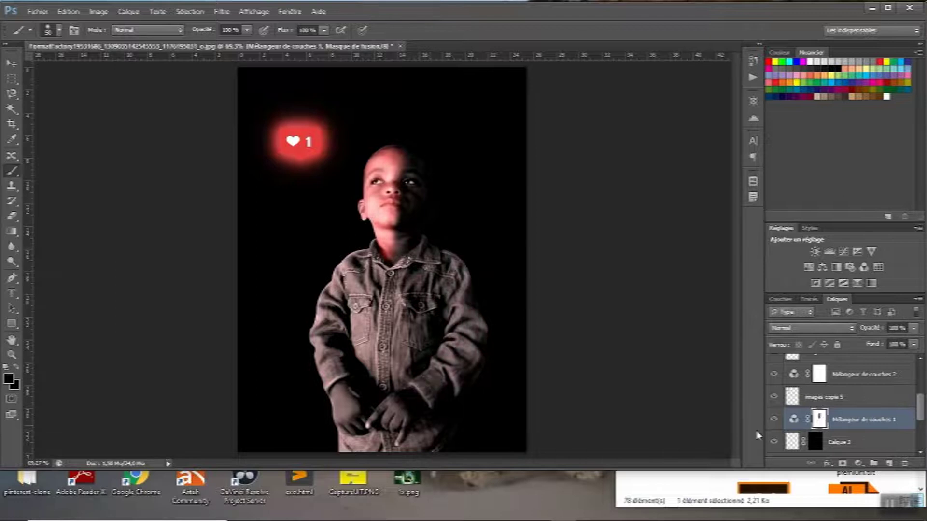
Paint black over the sleeve on the Mélangeur de couches 2 mask and lower brush opacity to 47%.
{"action": "left_click", "coordinate": [820, 374]}
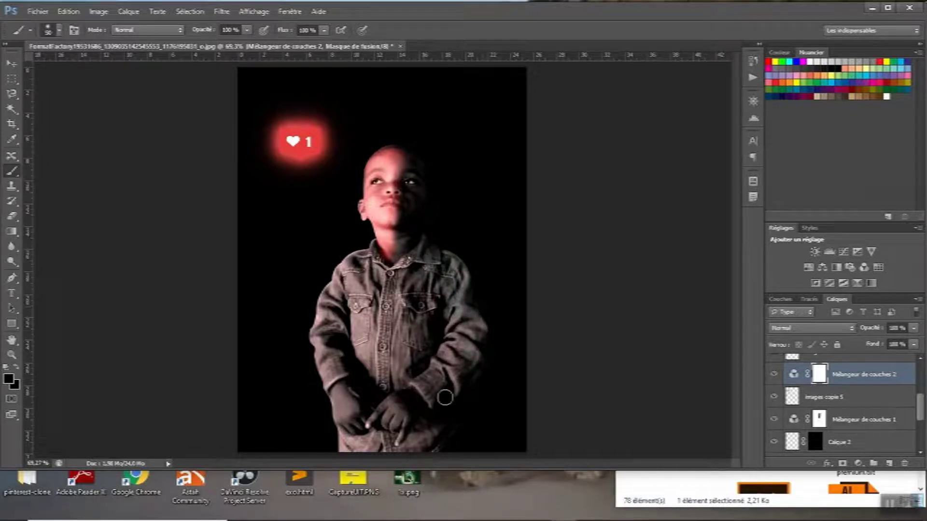
{"action": "left_click", "coordinate": [447, 396]}
{"action": "left_click_drag", "start_coordinate": [441, 399], "coordinate": [435, 444]}
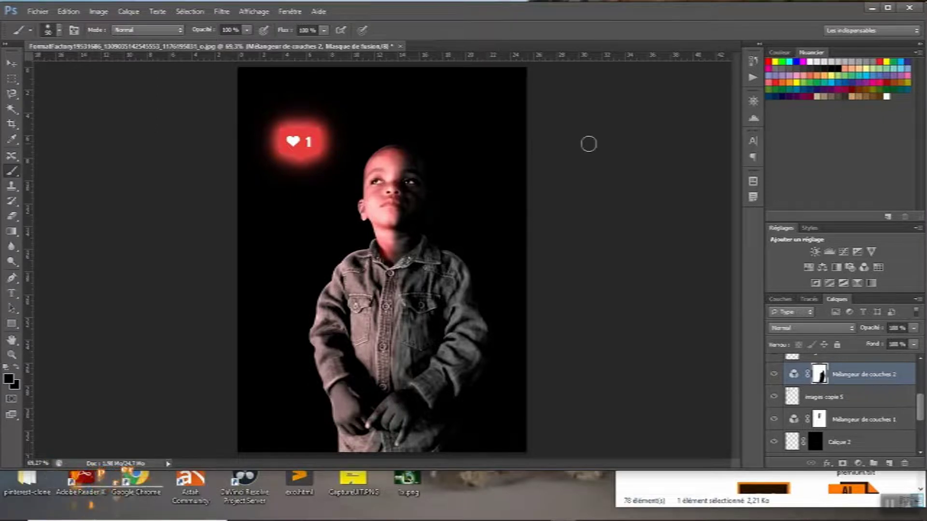
{"action": "left_click_drag", "start_coordinate": [249, 32], "coordinate": [216, 45]}
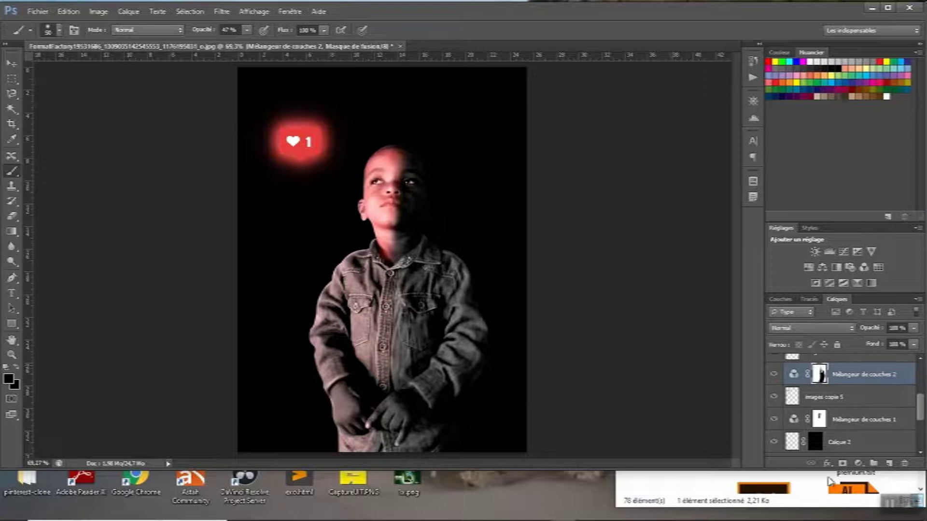
Paint the mask over the boy's hand and down his left sleeve.
{"action": "scroll", "coordinate": [820, 416], "scroll_direction": "down", "scroll_amount": 3}
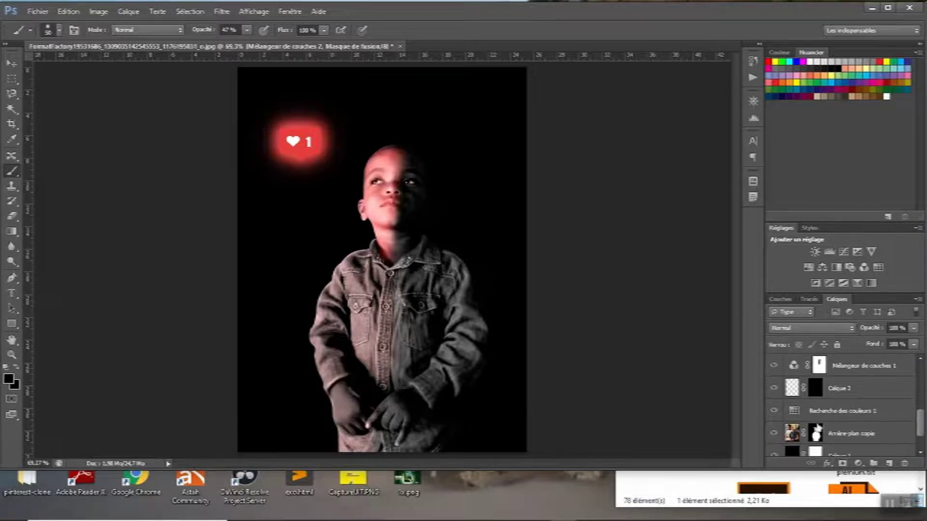
{"action": "scroll", "coordinate": [919, 433], "scroll_direction": "up", "scroll_amount": 1}
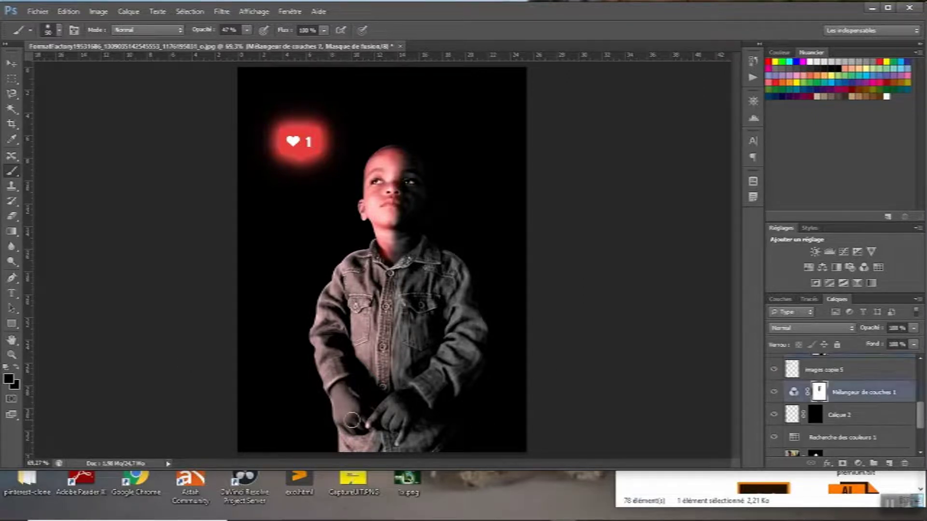
{"action": "mouse_move", "coordinate": [352, 420]}
{"action": "left_mouse_down"}
{"action": "mouse_move", "coordinate": [345, 400]}
{"action": "mouse_move", "coordinate": [357, 429]}
{"action": "mouse_move", "coordinate": [348, 430]}
{"action": "left_mouse_up"}
{"action": "left_click_drag", "start_coordinate": [334, 451], "coordinate": [333, 367]}
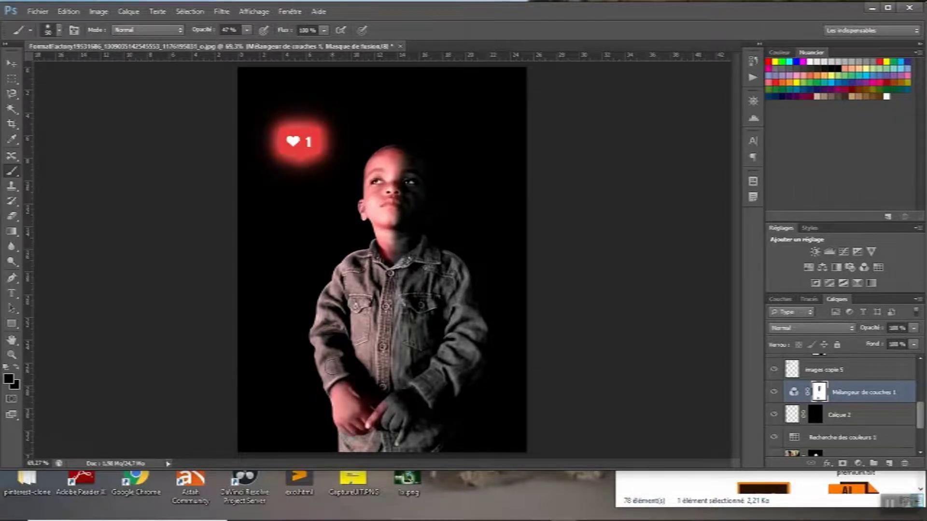
{"action": "left_click_drag", "start_coordinate": [331, 307], "coordinate": [340, 347]}
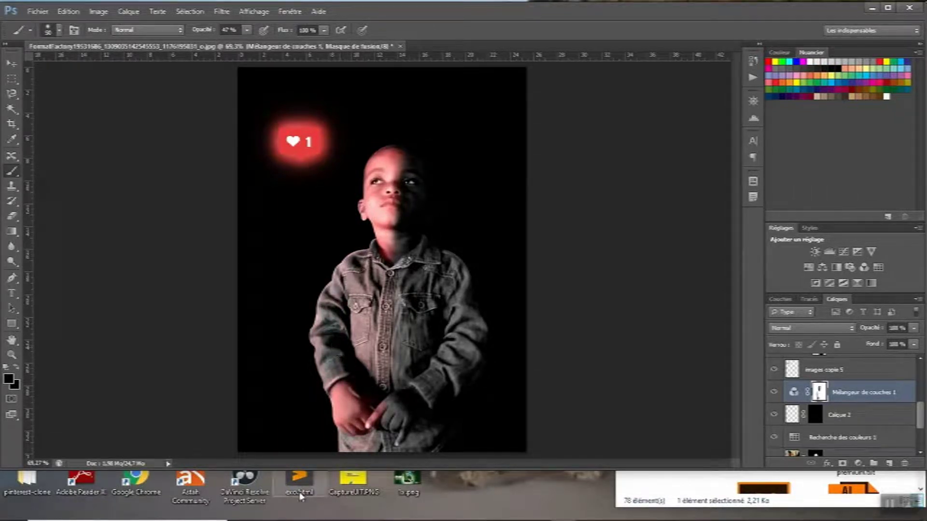
Switch the foreground to white and settle the brush opacity at 35%.
{"action": "left_click", "coordinate": [10, 380]}
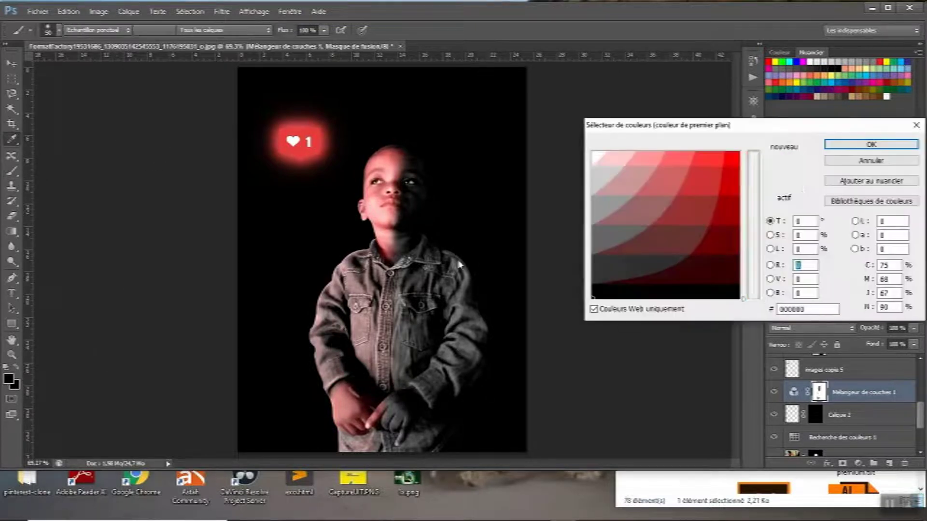
{"action": "left_click", "coordinate": [594, 159]}
{"action": "left_click", "coordinate": [843, 144]}
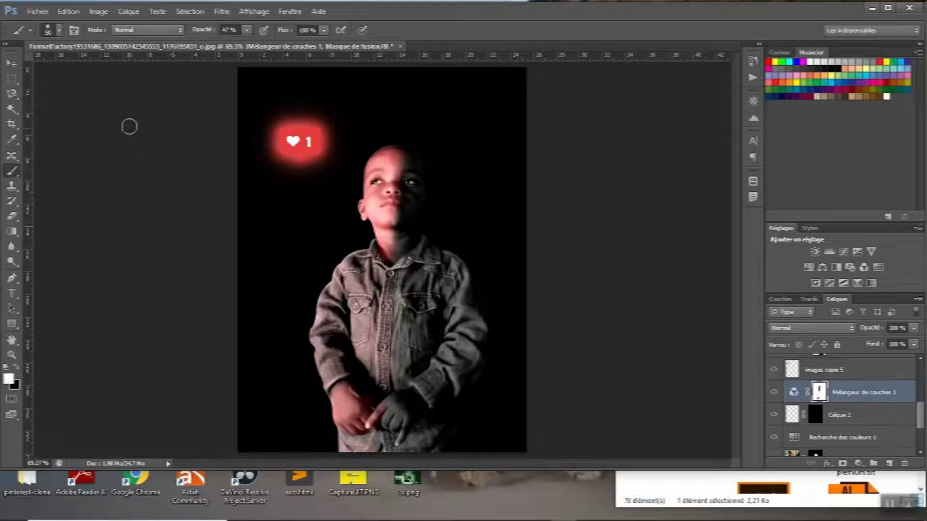
{"action": "left_click", "coordinate": [246, 30]}
{"action": "left_click_drag", "start_coordinate": [245, 44], "coordinate": [230, 46]}
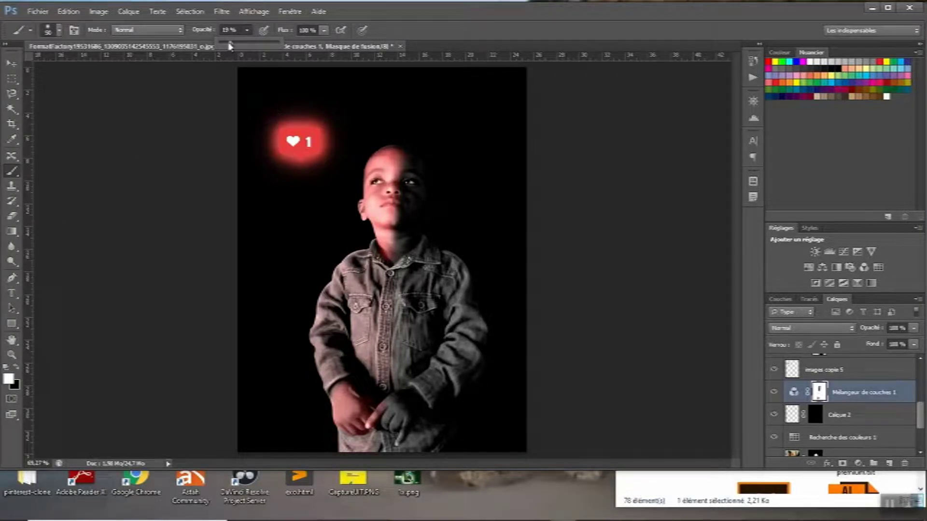
{"action": "left_click", "coordinate": [399, 426]}
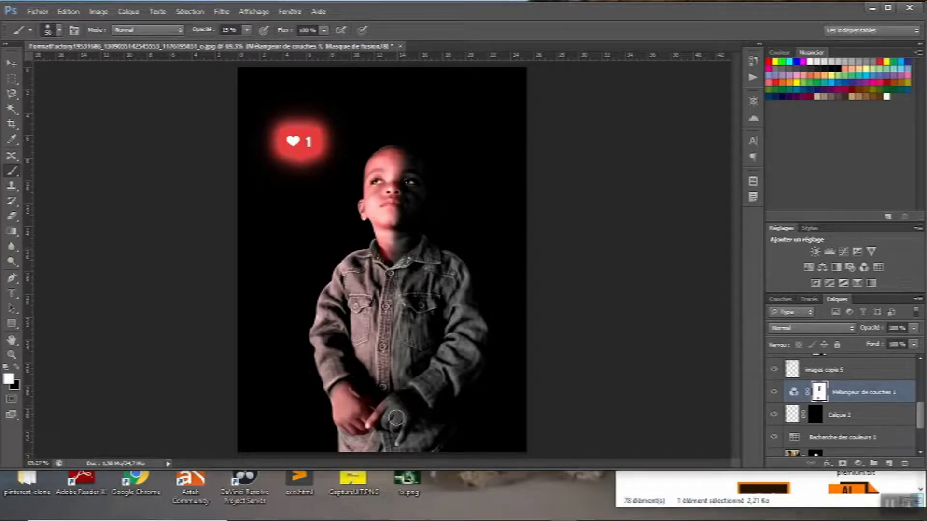
{"action": "left_click", "coordinate": [246, 30]}
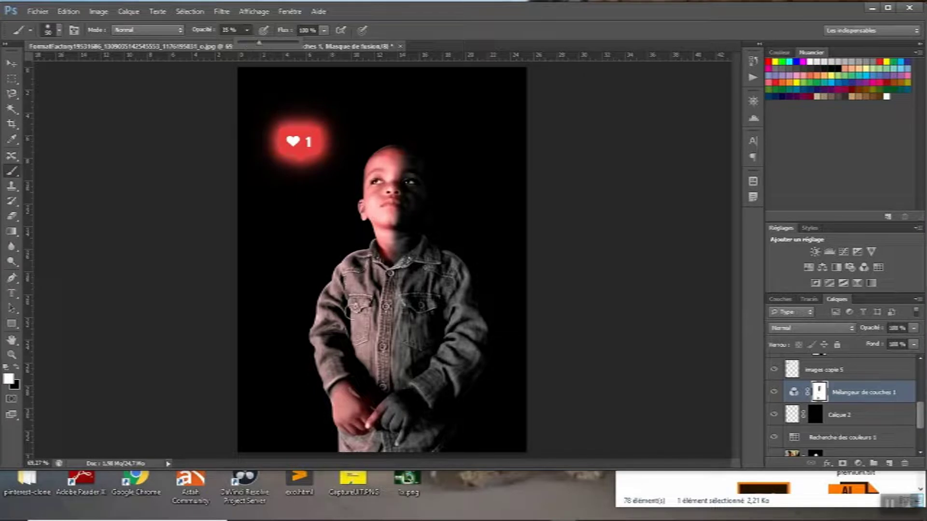
{"action": "left_click", "coordinate": [399, 414]}
With black, paint colour back onto the boy's hands, forehead and left wrist.
{"action": "left_click", "coordinate": [10, 379]}
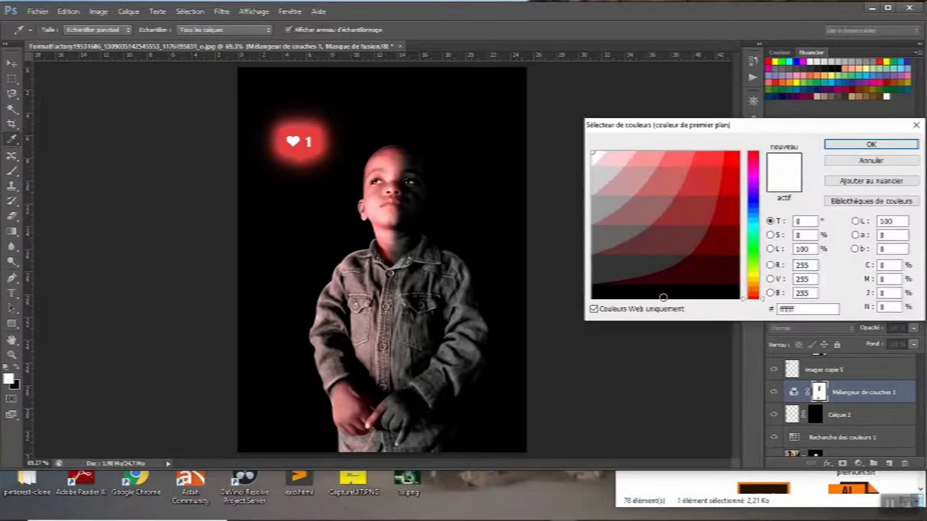
{"action": "left_click", "coordinate": [668, 295]}
{"action": "left_click", "coordinate": [836, 144]}
{"action": "mouse_move", "coordinate": [398, 408]}
{"action": "left_mouse_down"}
{"action": "mouse_move", "coordinate": [430, 334]}
{"action": "mouse_move", "coordinate": [405, 256]}
{"action": "mouse_move", "coordinate": [408, 193]}
{"action": "mouse_move", "coordinate": [431, 247]}
{"action": "left_mouse_up"}
{"action": "left_click_drag", "start_coordinate": [434, 164], "coordinate": [409, 140]}
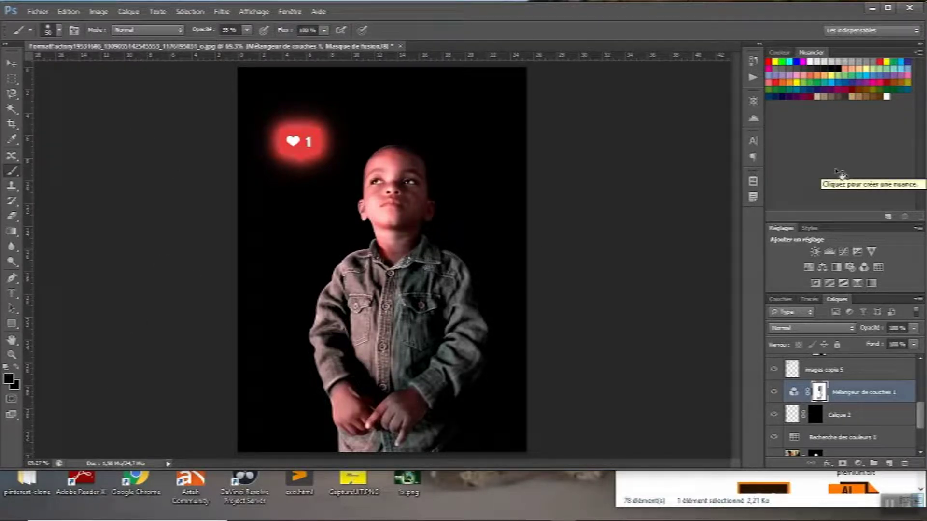
{"action": "left_click_drag", "start_coordinate": [344, 408], "coordinate": [344, 431]}
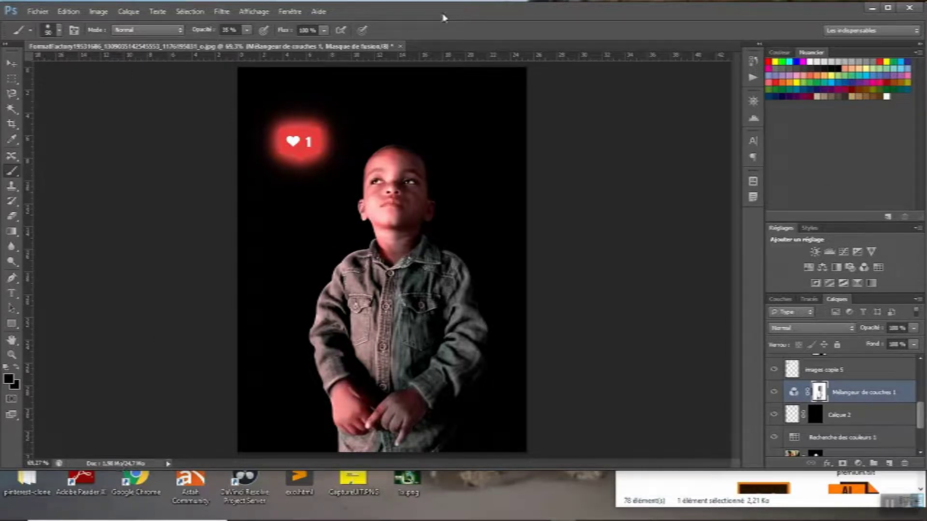
Select the images copie 2 layer and add a Niveaux (Levels) adjustment layer above it.
{"action": "left_click", "coordinate": [11, 63]}
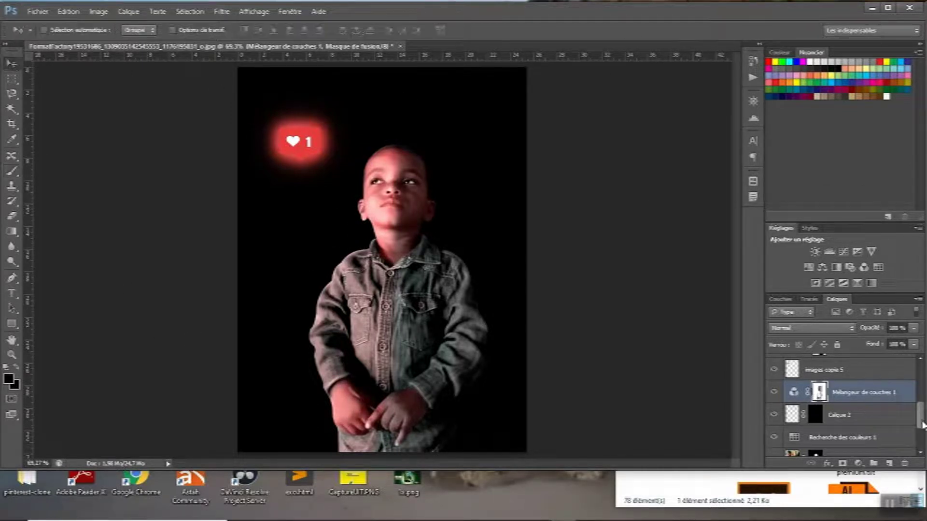
{"action": "left_click_drag", "start_coordinate": [923, 425], "coordinate": [922, 408]}
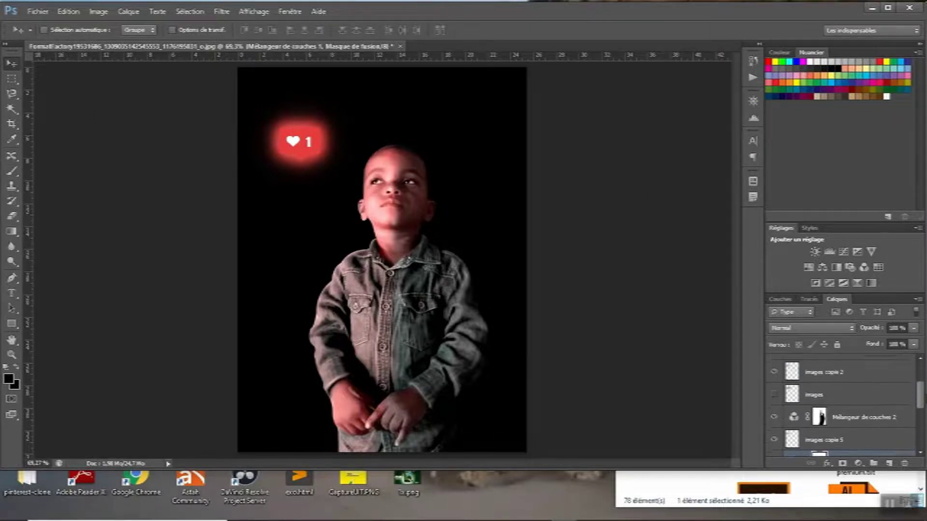
{"action": "scroll", "coordinate": [844, 407], "scroll_direction": "up", "scroll_amount": 1}
{"action": "left_click", "coordinate": [844, 383]}
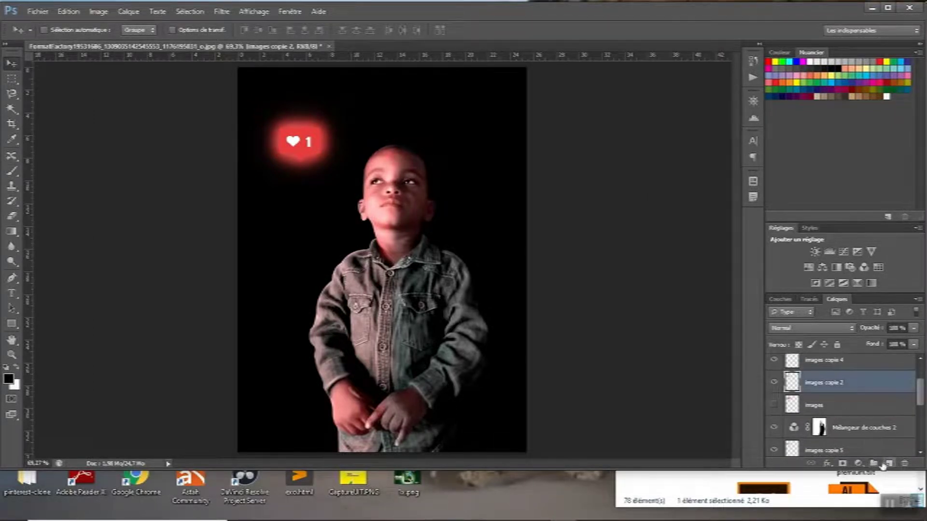
{"action": "left_click", "coordinate": [859, 463]}
{"action": "left_click", "coordinate": [812, 268]}
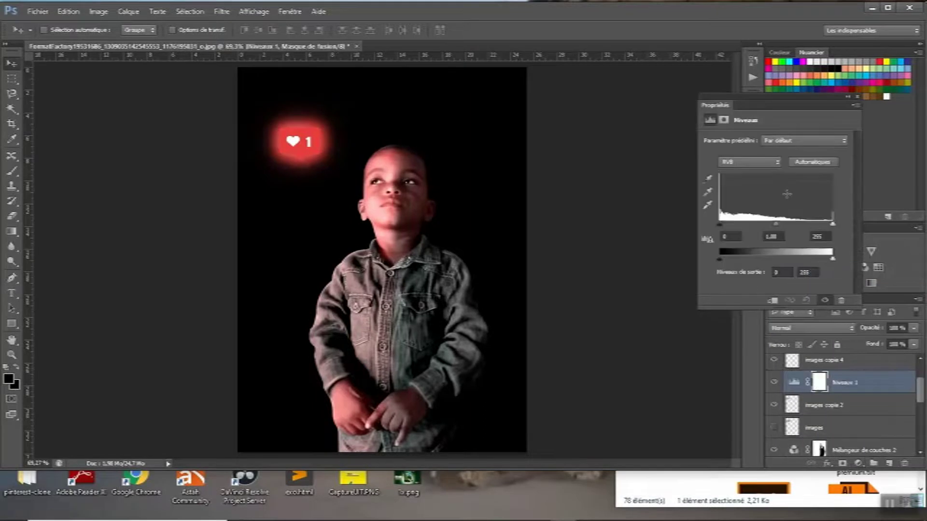
Darken the image using the Levels input and midtone sliders, then close Properties.
{"action": "mouse_move", "coordinate": [720, 226]}
{"action": "left_mouse_down"}
{"action": "mouse_move", "coordinate": [733, 226]}
{"action": "mouse_move", "coordinate": [708, 228]}
{"action": "left_mouse_up"}
{"action": "left_click_drag", "start_coordinate": [779, 231], "coordinate": [828, 227]}
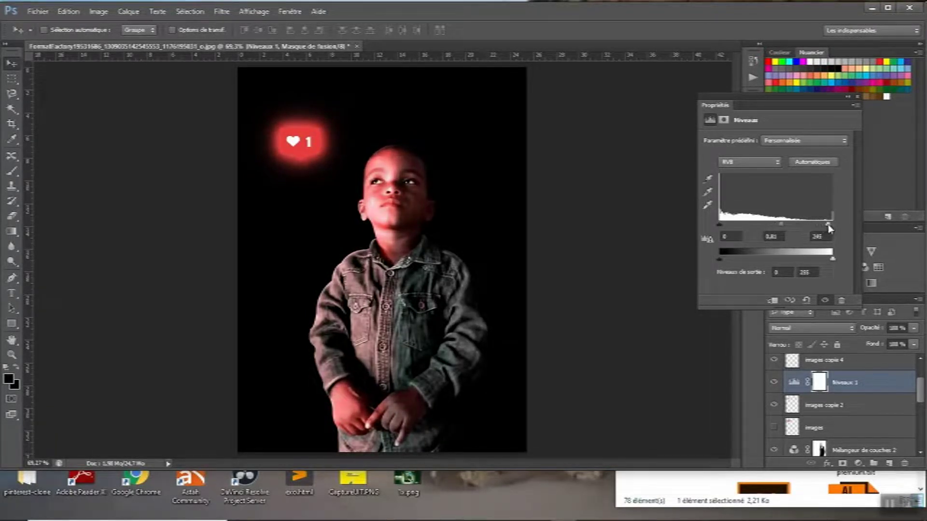
{"action": "left_click", "coordinate": [858, 97]}
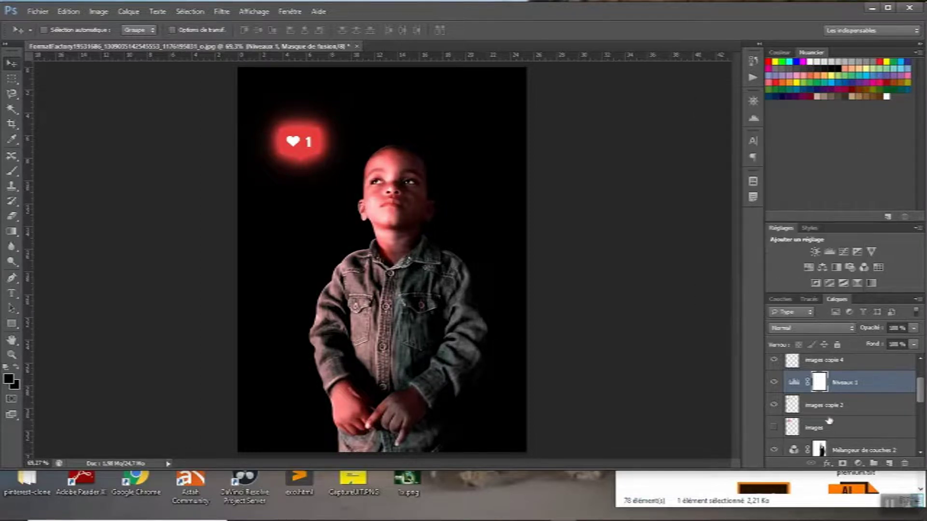
{"action": "scroll", "coordinate": [922, 394], "scroll_direction": "up", "scroll_amount": 2}
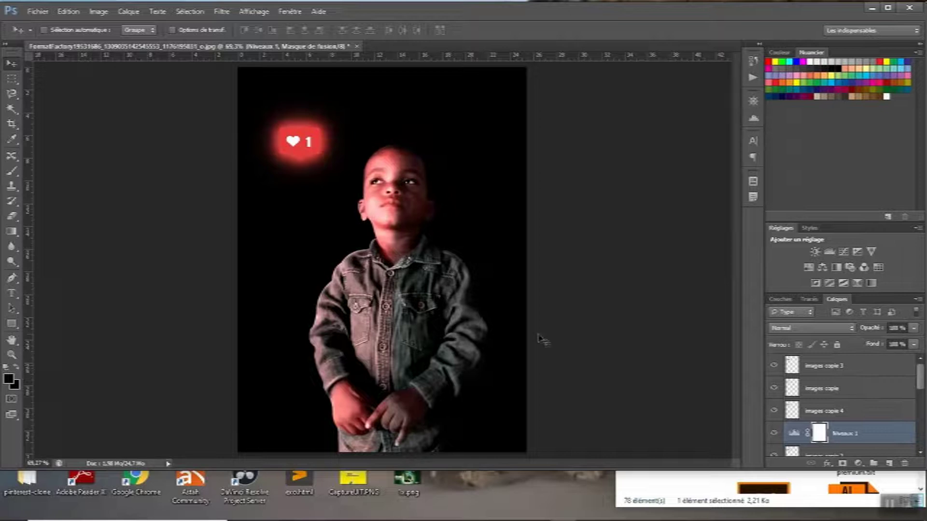
{"action": "left_click_drag", "start_coordinate": [921, 376], "coordinate": [916, 416]}
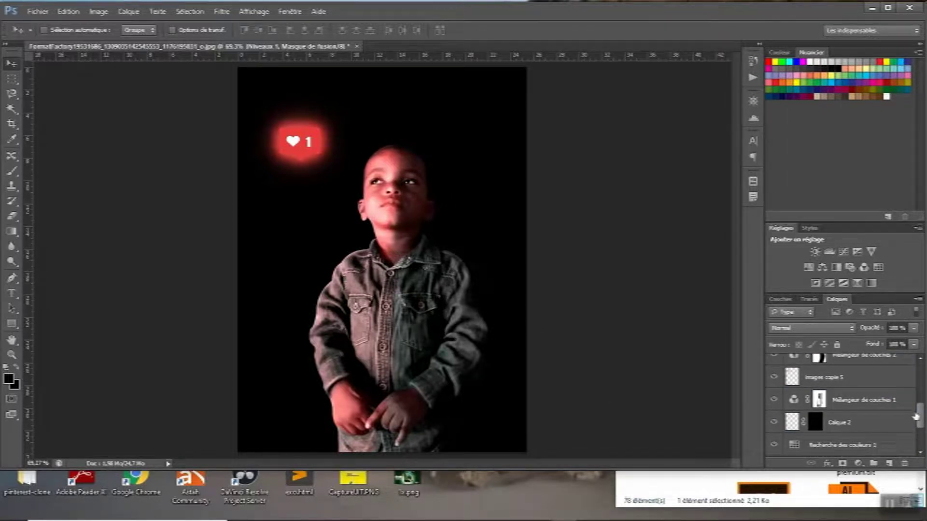
{"action": "scroll", "coordinate": [792, 415], "scroll_direction": "up", "scroll_amount": 2}
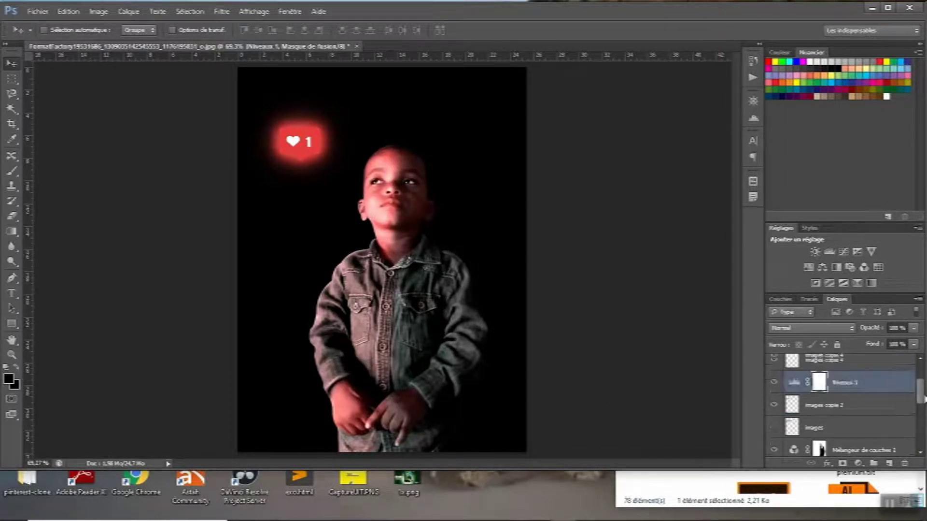
{"action": "scroll", "coordinate": [774, 429], "scroll_direction": "up", "scroll_amount": 2}
Toggle Niveaux 1 on and off to compare, then add a Courbes adjustment layer.
{"action": "left_click", "coordinate": [774, 426]}
{"action": "left_click", "coordinate": [774, 426]}
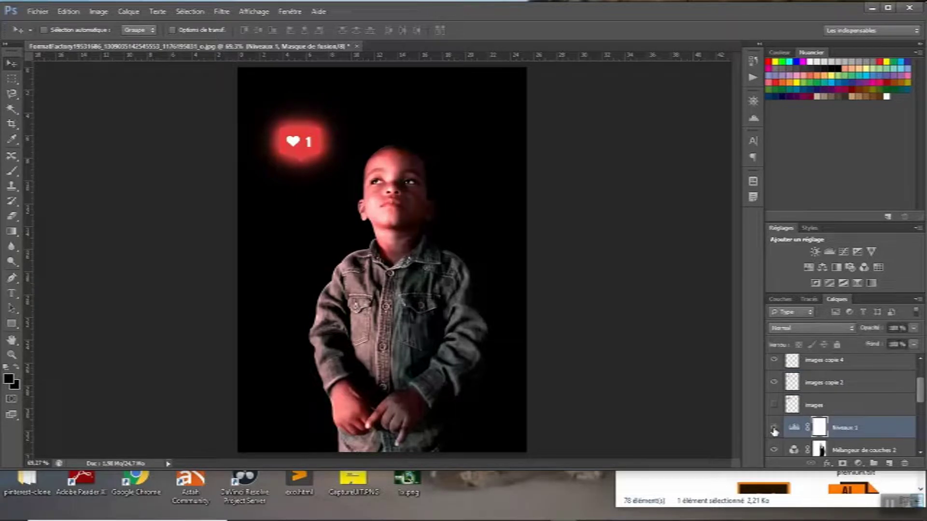
{"action": "left_click", "coordinate": [774, 427]}
{"action": "left_click", "coordinate": [774, 427]}
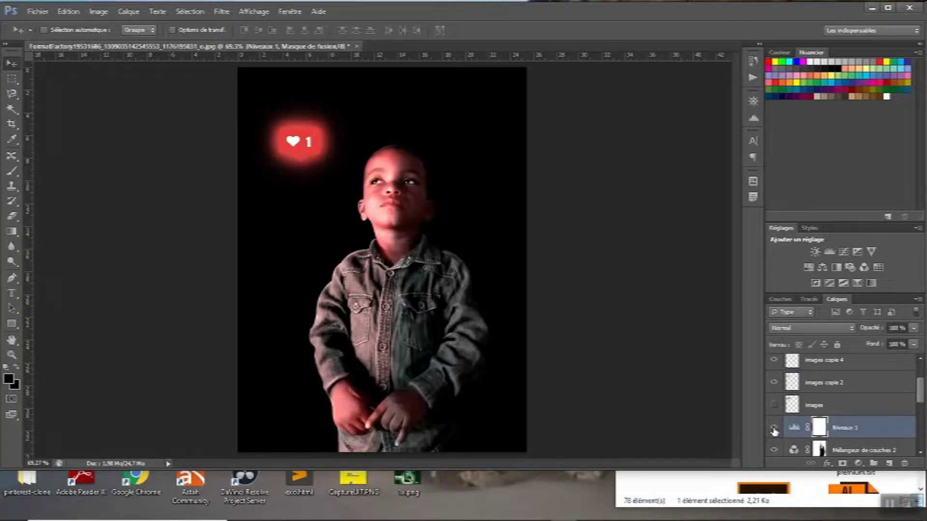
{"action": "left_click", "coordinate": [858, 463]}
{"action": "left_click", "coordinate": [782, 270]}
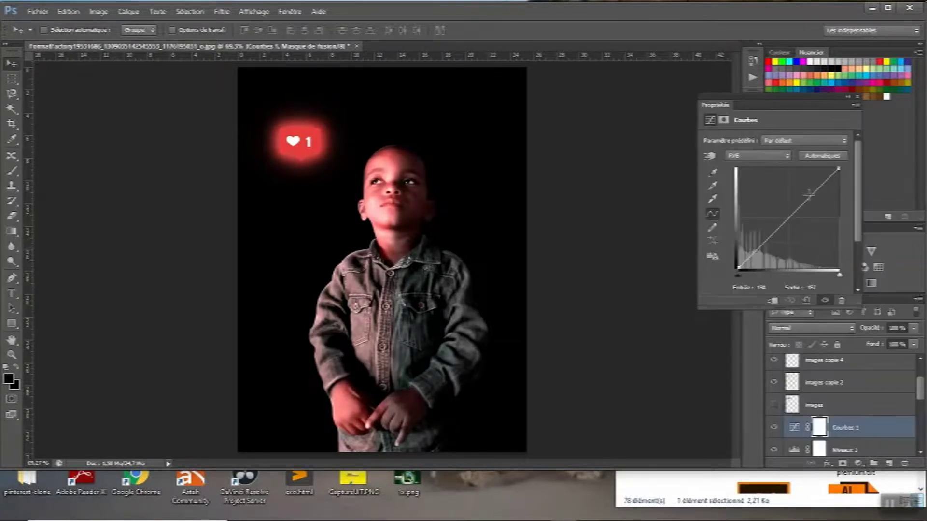
Lower the Courbes 1 top point, add a midpoint, and lift a highlight point near input 205.
{"action": "mouse_move", "coordinate": [839, 168]}
{"action": "left_mouse_down"}
{"action": "mouse_move", "coordinate": [844, 206]}
{"action": "mouse_move", "coordinate": [852, 157]}
{"action": "left_mouse_up"}
{"action": "left_click", "coordinate": [786, 219]}
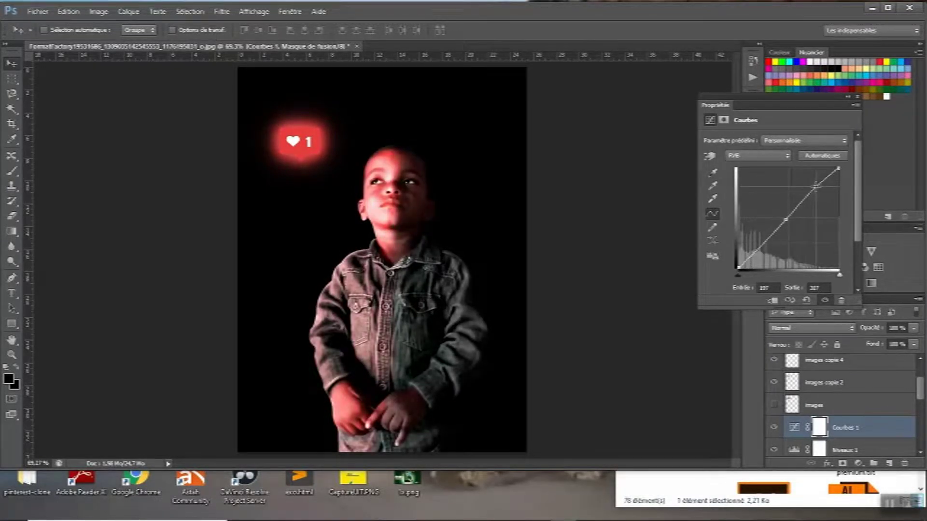
{"action": "left_click_drag", "start_coordinate": [819, 188], "coordinate": [810, 196]}
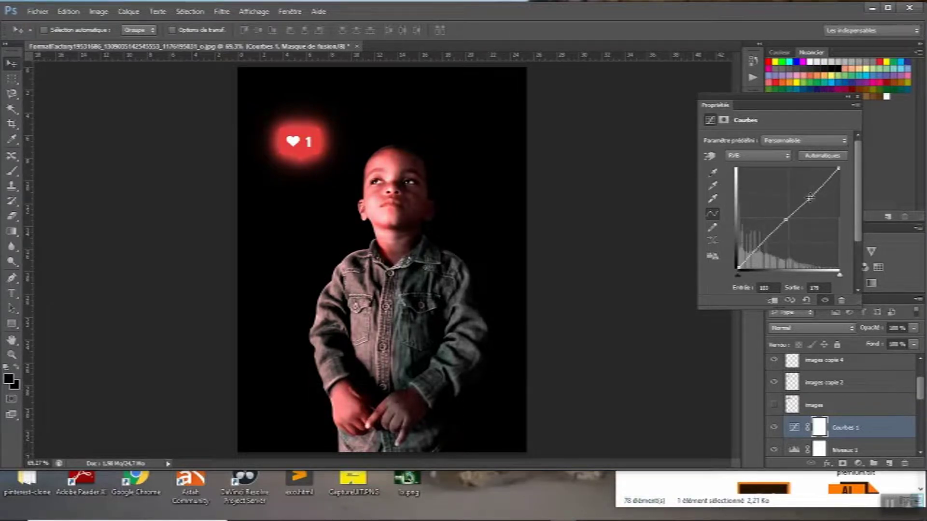
{"action": "left_click_drag", "start_coordinate": [811, 197], "coordinate": [811, 195]}
{"action": "left_click_drag", "start_coordinate": [811, 195], "coordinate": [811, 189]}
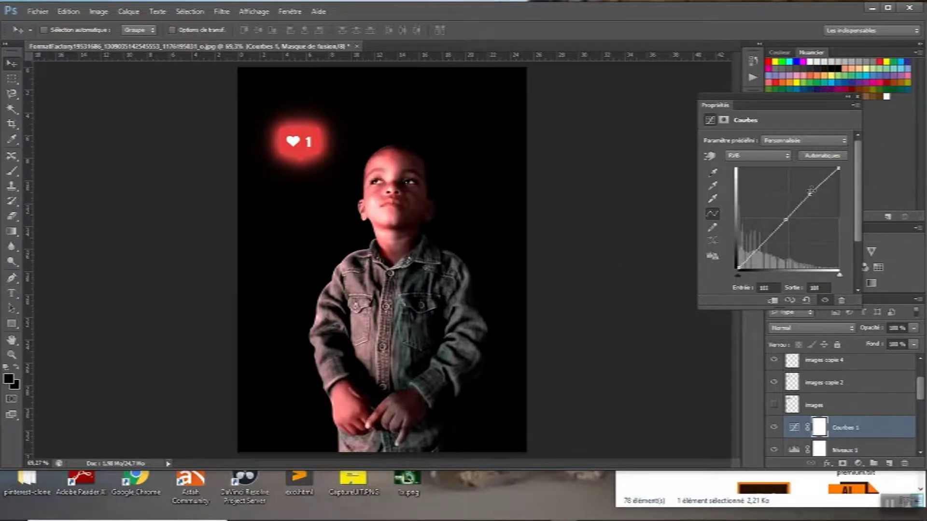
Add a Color Lookup adjustment layer, discarding an accidentally added Channel Mixer.
{"action": "left_click", "coordinate": [859, 463]}
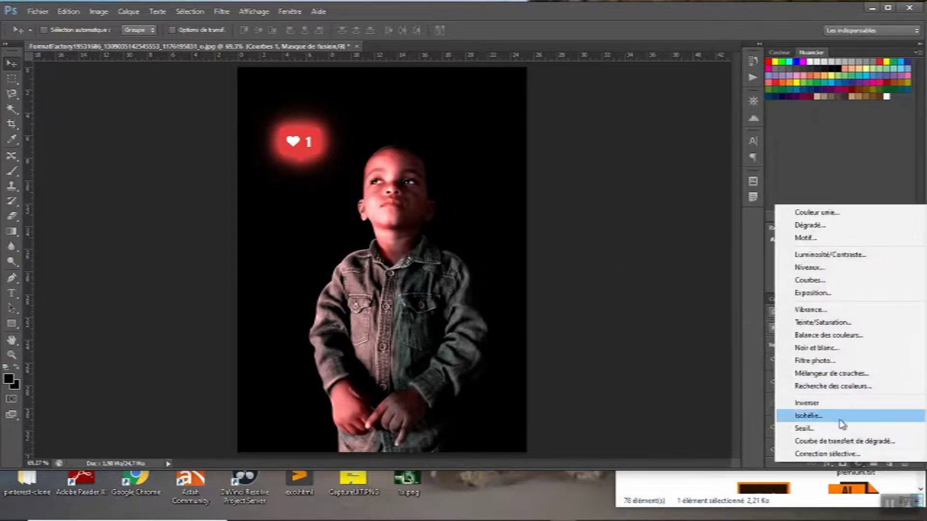
{"action": "left_click", "coordinate": [826, 377]}
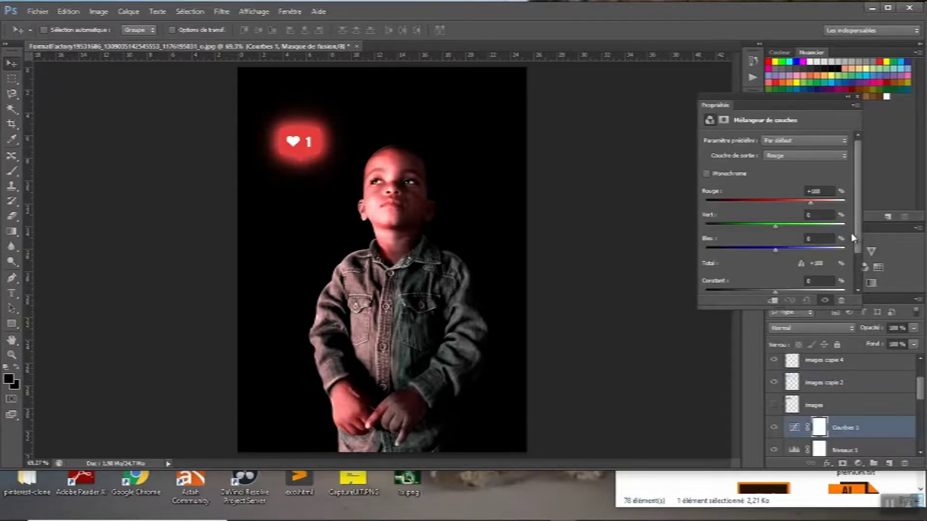
{"action": "left_click", "coordinate": [857, 100]}
{"action": "left_click", "coordinate": [836, 428]}
{"action": "left_click", "coordinate": [858, 462]}
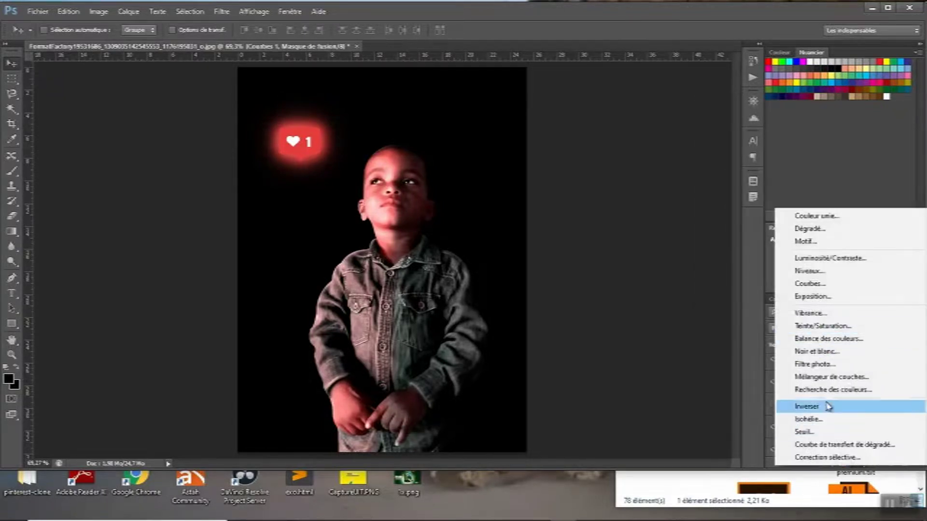
{"action": "left_click", "coordinate": [833, 389]}
{"action": "left_click", "coordinate": [817, 140]}
{"action": "left_click", "coordinate": [814, 188]}
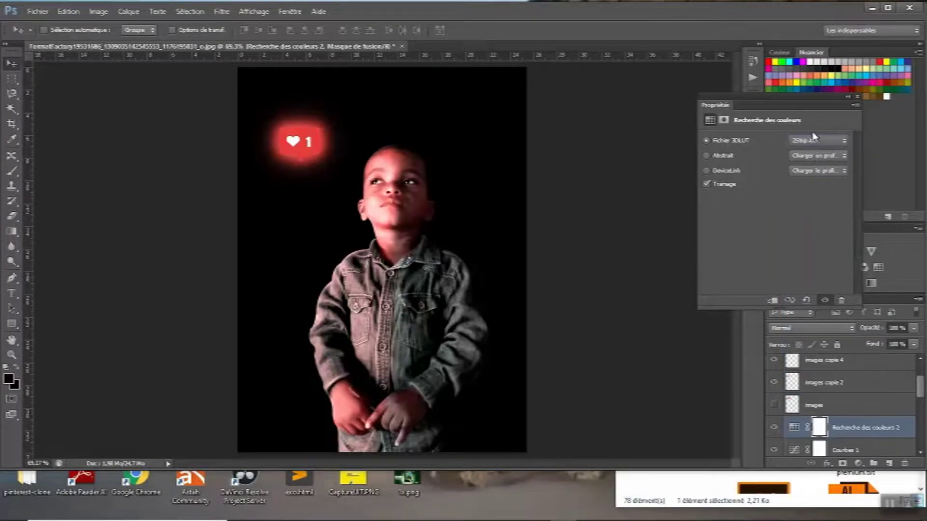
Preview the 3Strip, Bleach Bypass, Candlelight, Crisp_Warm, Crisp_Winter, DropBlues and EdgyAmber looks.
{"action": "left_click", "coordinate": [815, 139]}
{"action": "left_click", "coordinate": [813, 196]}
{"action": "left_click", "coordinate": [816, 140]}
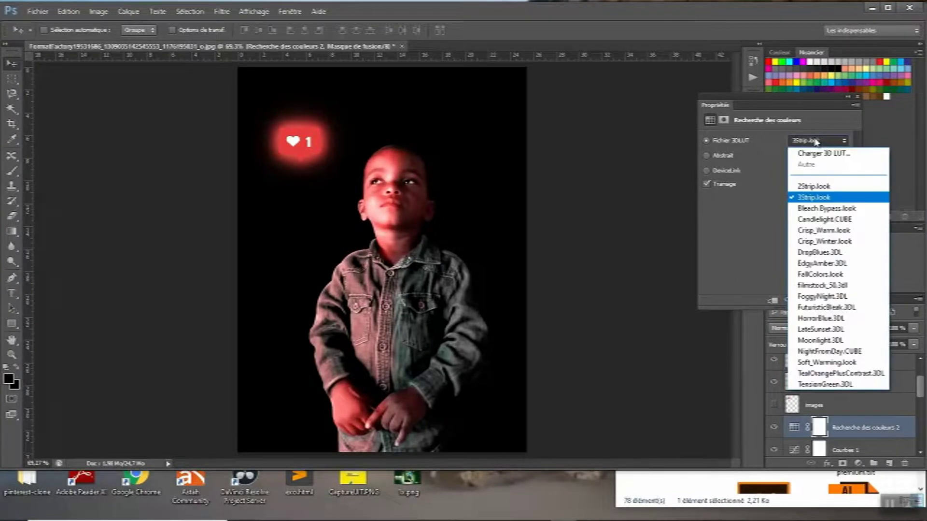
{"action": "left_click", "coordinate": [817, 207]}
{"action": "left_click", "coordinate": [805, 141]}
{"action": "left_click", "coordinate": [814, 220]}
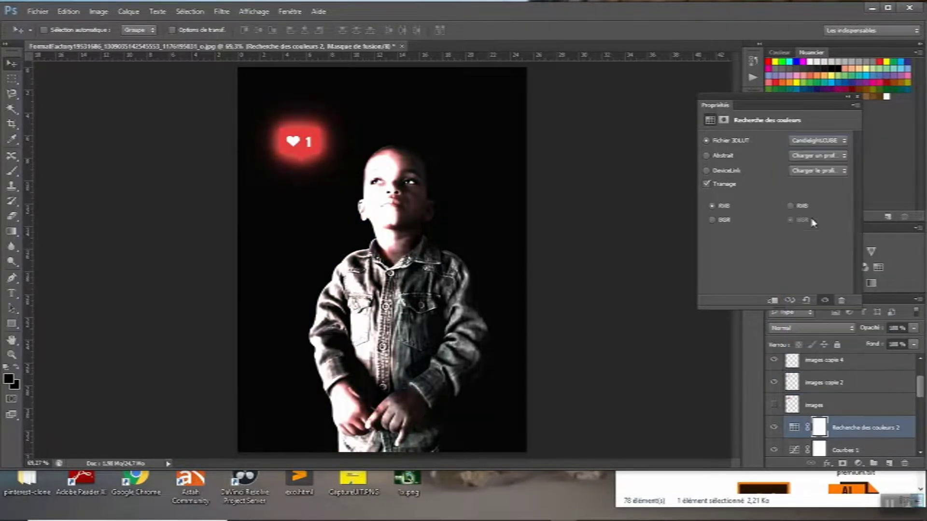
{"action": "left_click", "coordinate": [817, 140]}
{"action": "left_click", "coordinate": [816, 231]}
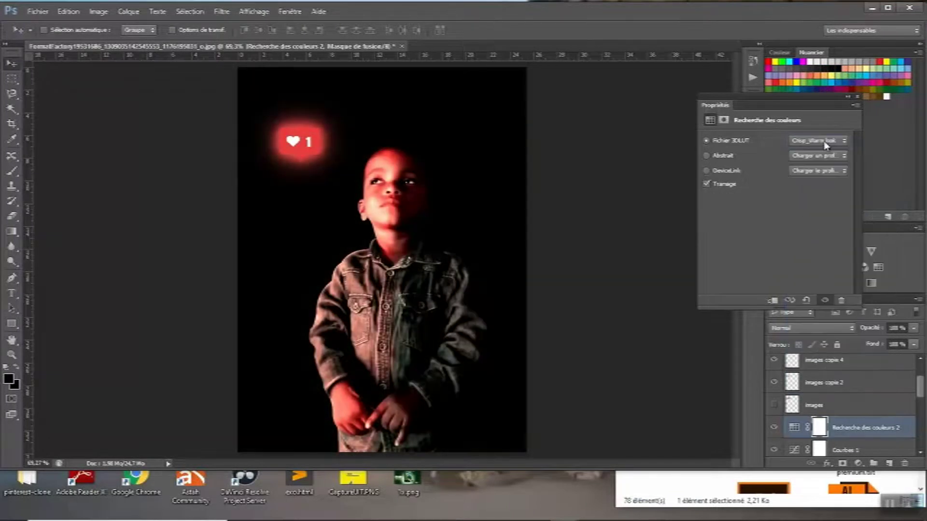
{"action": "left_click", "coordinate": [827, 145]}
{"action": "left_click", "coordinate": [823, 241]}
{"action": "left_click", "coordinate": [824, 141]}
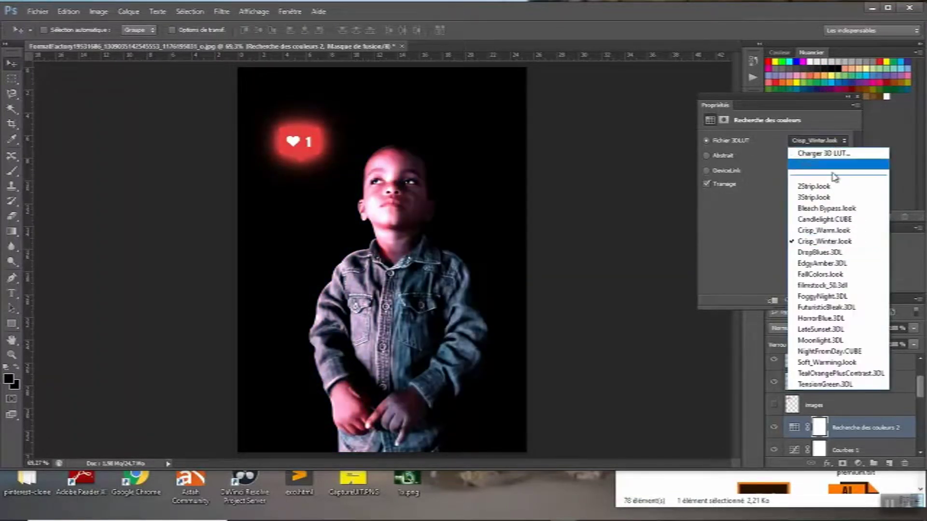
{"action": "left_click", "coordinate": [826, 252]}
{"action": "left_click", "coordinate": [821, 140]}
{"action": "left_click", "coordinate": [823, 262]}
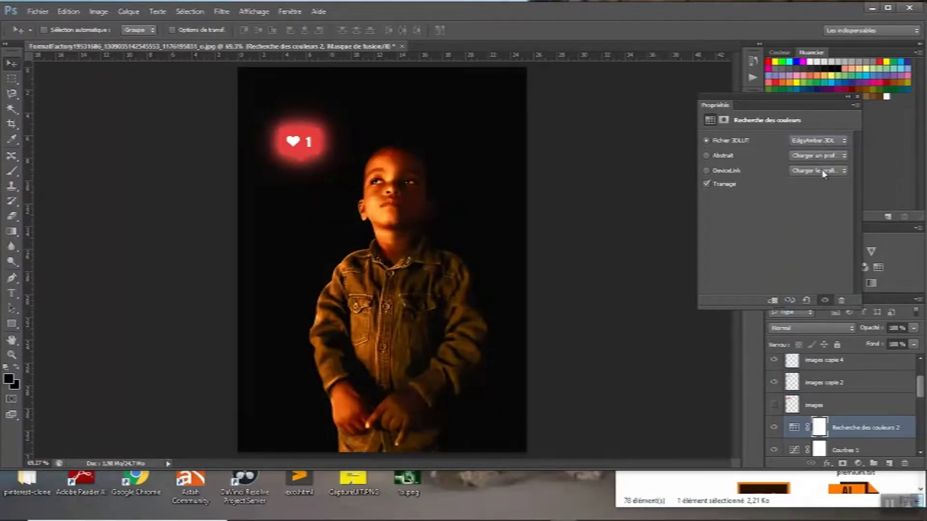
Preview FallColors, Filmstock_50, FoggyNight, FuturisticBleak, HorrorBlue, LateSunset, Moonlight and NightFromDay looks.
{"action": "left_click", "coordinate": [821, 140]}
{"action": "left_click", "coordinate": [817, 273]}
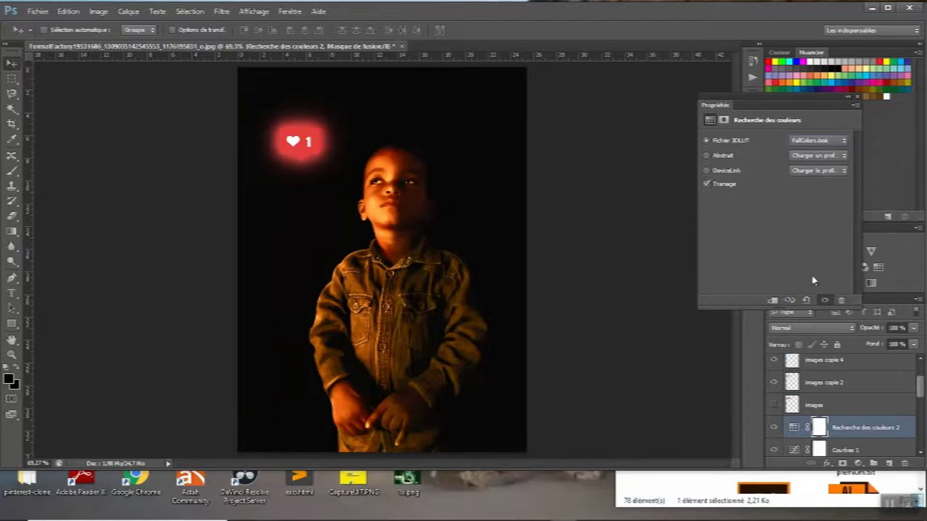
{"action": "left_click", "coordinate": [824, 141]}
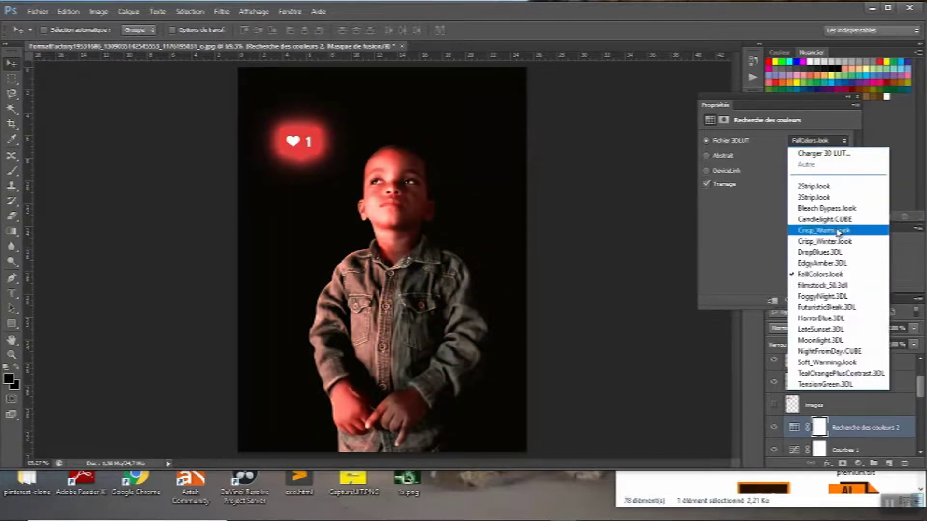
{"action": "left_click", "coordinate": [819, 285]}
{"action": "left_click", "coordinate": [821, 140]}
{"action": "left_click", "coordinate": [823, 295]}
{"action": "left_click", "coordinate": [821, 140]}
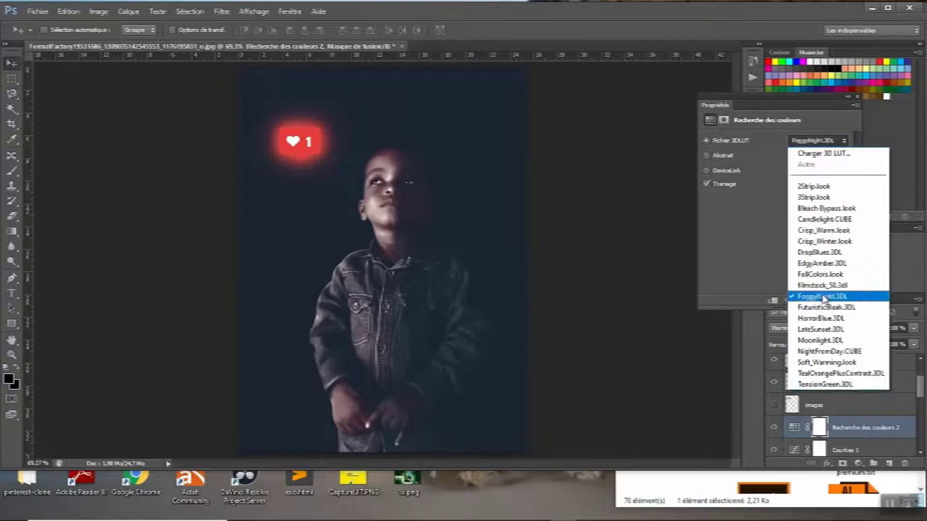
{"action": "left_click", "coordinate": [823, 306]}
{"action": "left_click", "coordinate": [821, 140]}
{"action": "left_click", "coordinate": [821, 318]}
{"action": "left_click", "coordinate": [821, 140]}
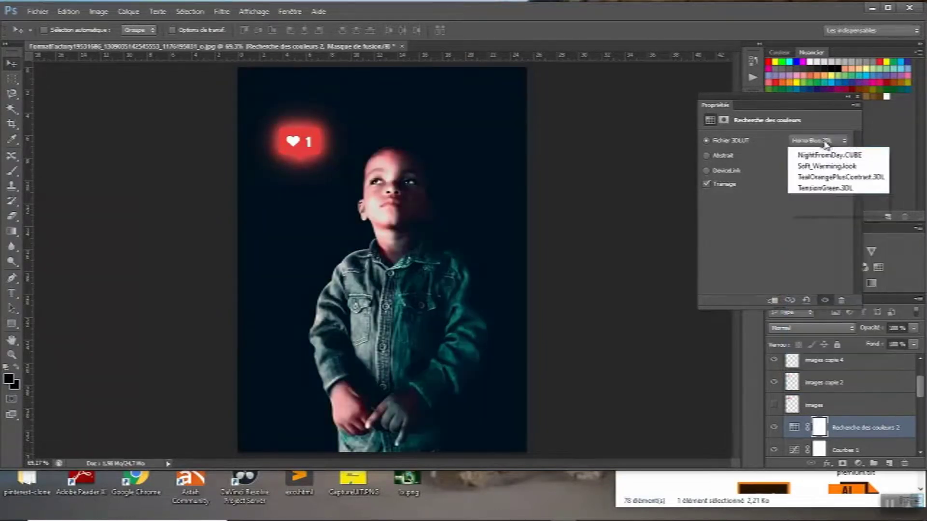
{"action": "left_click", "coordinate": [821, 328]}
{"action": "left_click", "coordinate": [821, 140]}
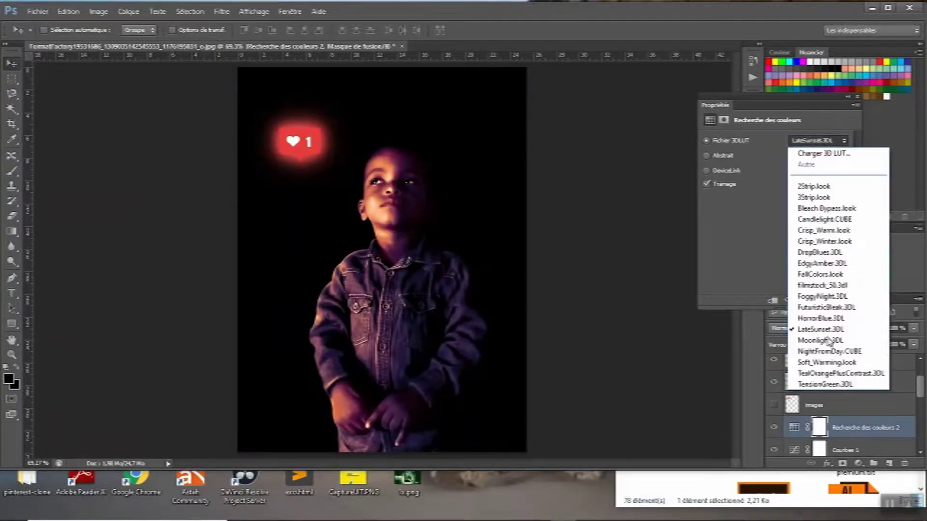
{"action": "left_click", "coordinate": [826, 341]}
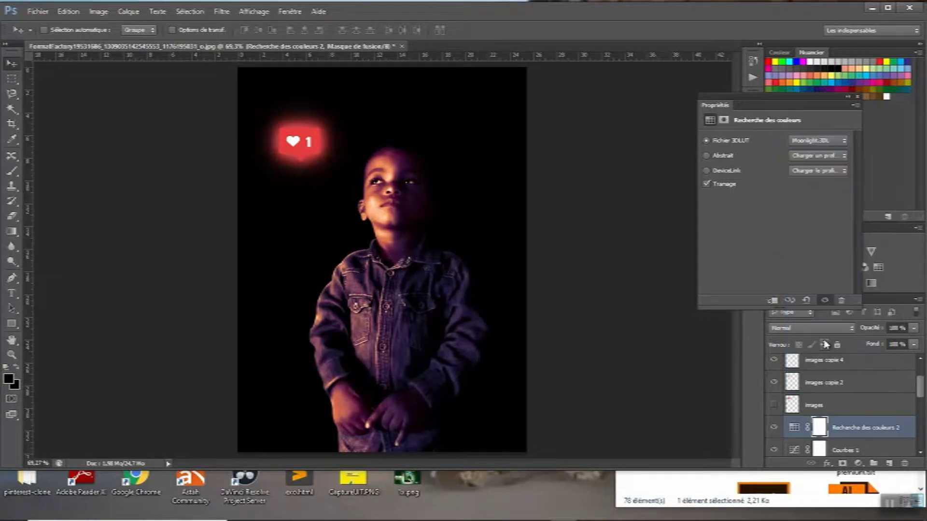
{"action": "left_click", "coordinate": [821, 140]}
{"action": "left_click", "coordinate": [827, 351]}
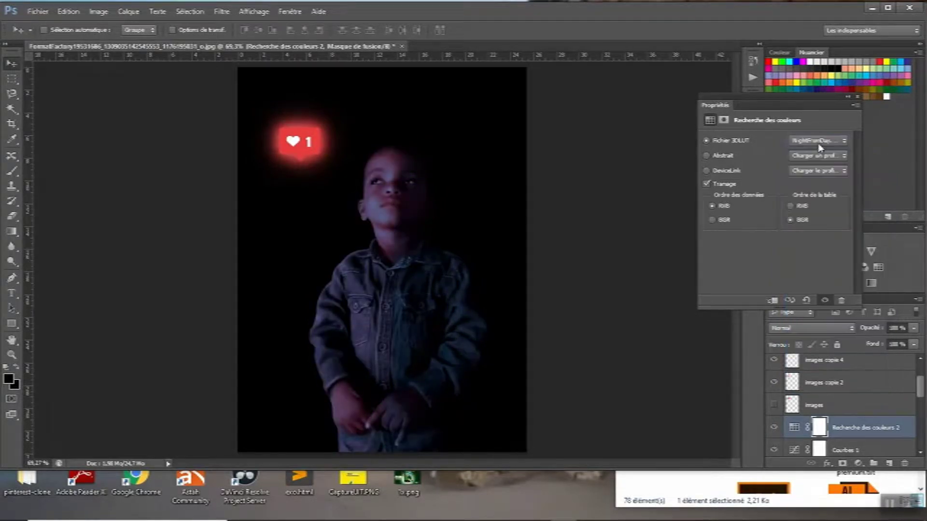
Try Soft_Warming, TealOrangePlus, TensionGreen and Moonlight, then settle on LateSunset.3DL.
{"action": "left_click", "coordinate": [819, 141]}
{"action": "left_click", "coordinate": [817, 364]}
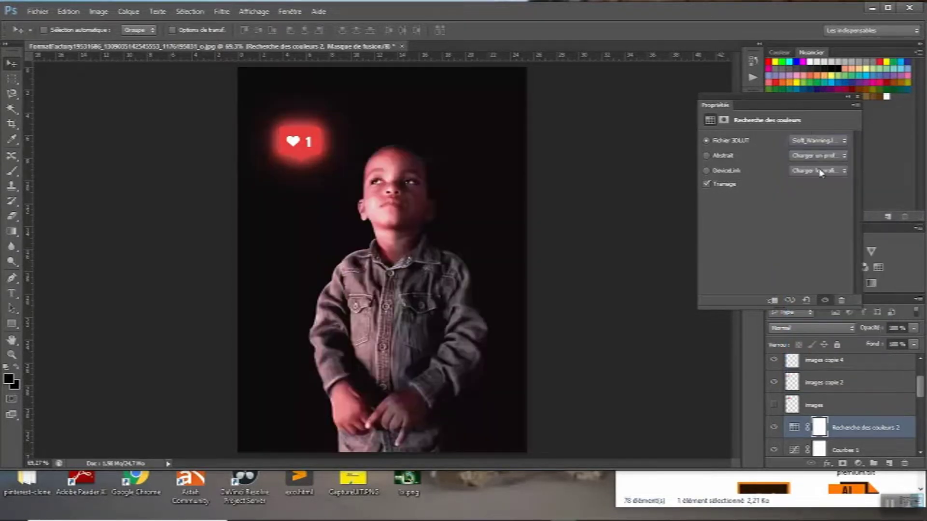
{"action": "left_click", "coordinate": [818, 140]}
{"action": "left_click", "coordinate": [821, 375]}
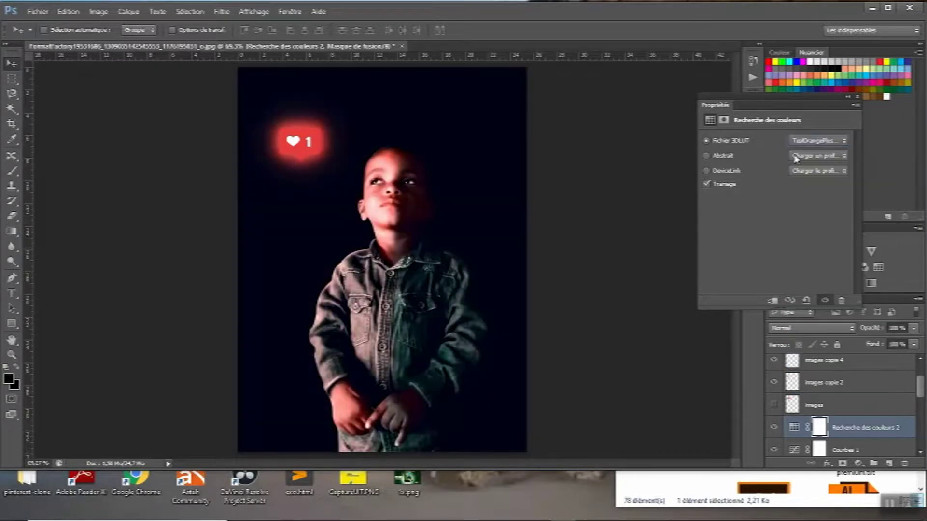
{"action": "left_click", "coordinate": [802, 141]}
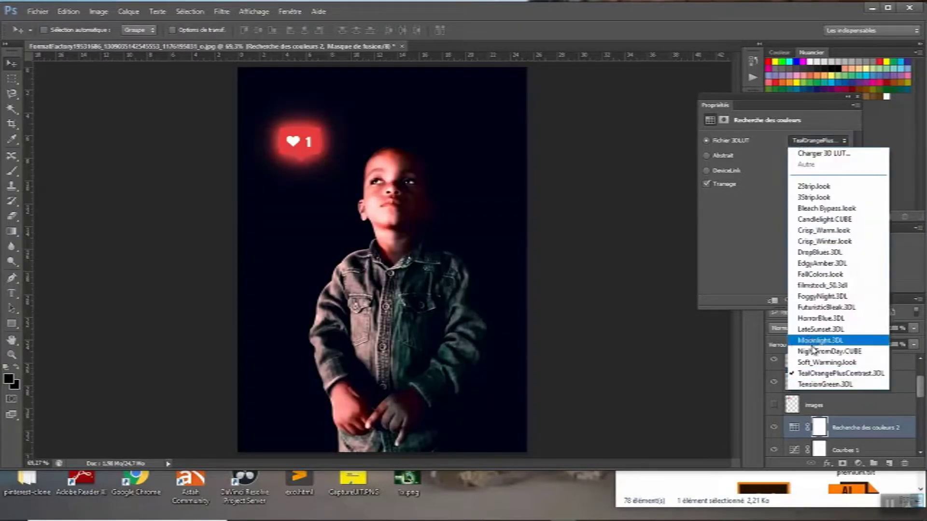
{"action": "left_click", "coordinate": [819, 384]}
{"action": "left_click", "coordinate": [820, 141]}
{"action": "left_click", "coordinate": [821, 340]}
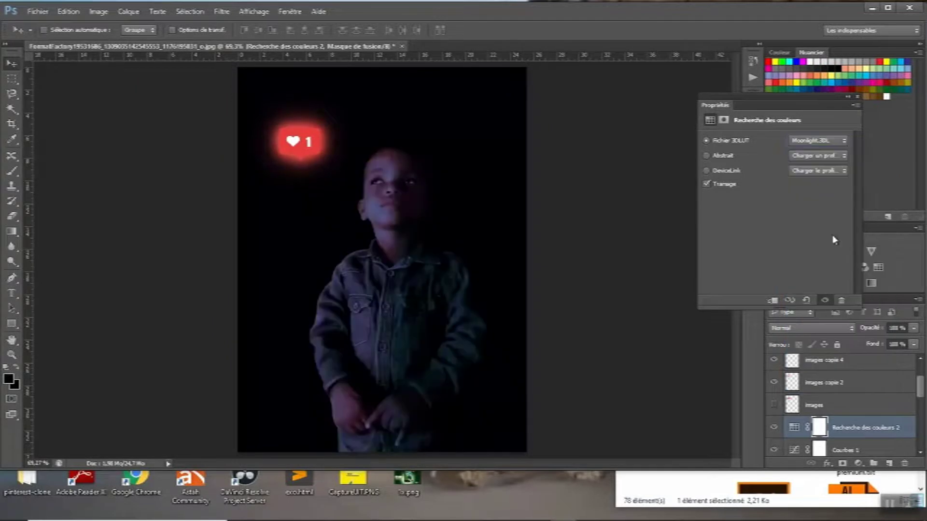
{"action": "left_click", "coordinate": [821, 141]}
{"action": "left_click", "coordinate": [823, 325]}
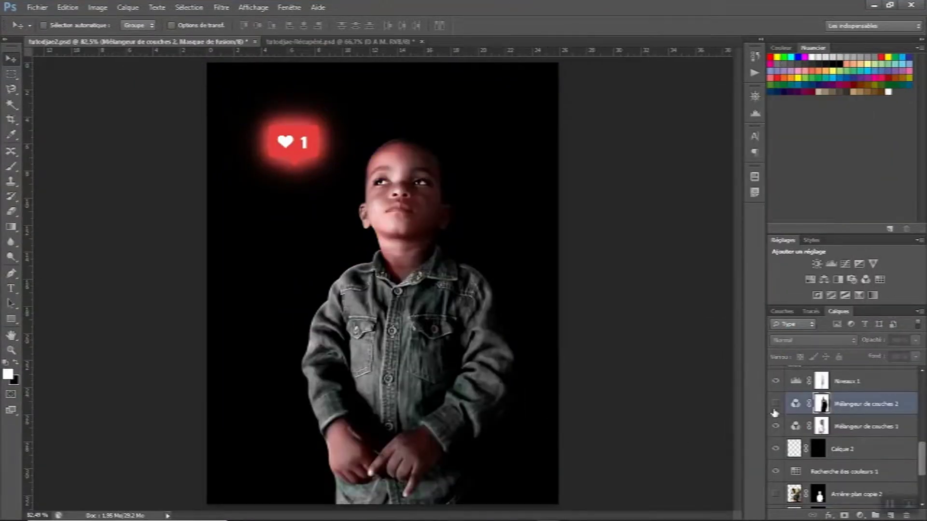
Keep Mélangeur de couches 2 and Niveaux 1 visible, hide Mélangeur de couches 1, and zoom out to 66.67%.
{"action": "left_click", "coordinate": [775, 405]}
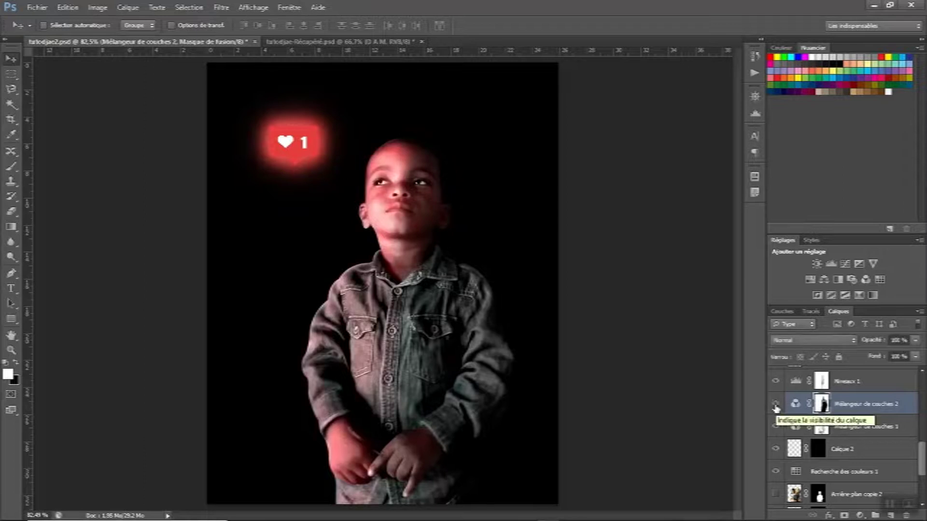
{"action": "left_click", "coordinate": [775, 405]}
{"action": "left_click", "coordinate": [775, 405]}
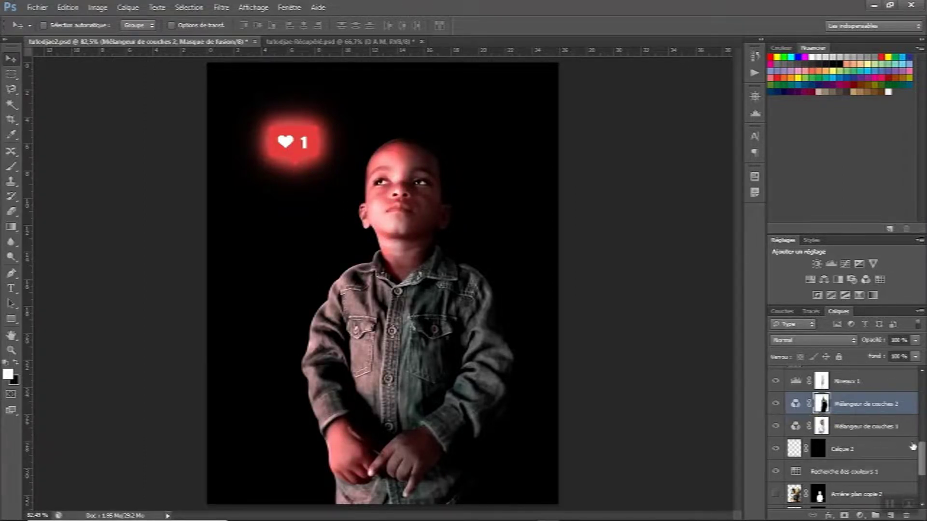
{"action": "left_click", "coordinate": [775, 384]}
{"action": "left_click", "coordinate": [775, 384]}
{"action": "left_click", "coordinate": [776, 384]}
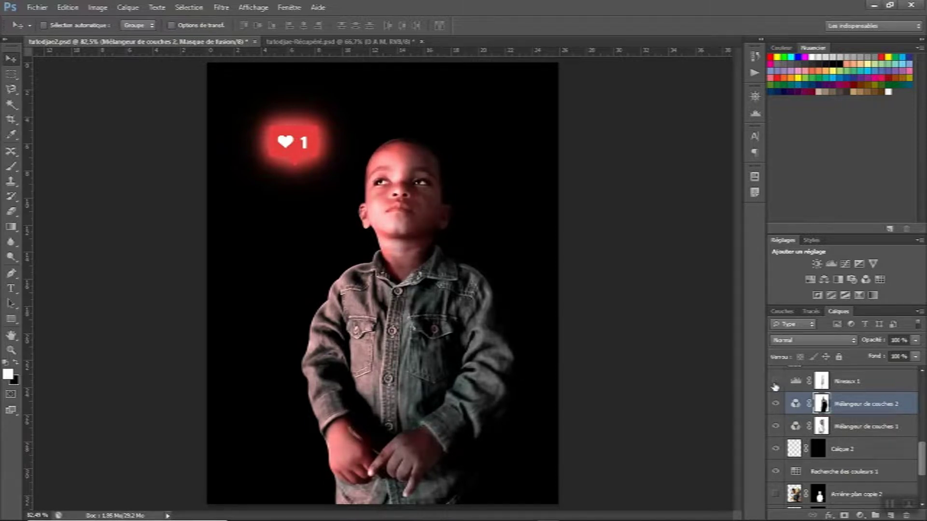
{"action": "left_click", "coordinate": [776, 427]}
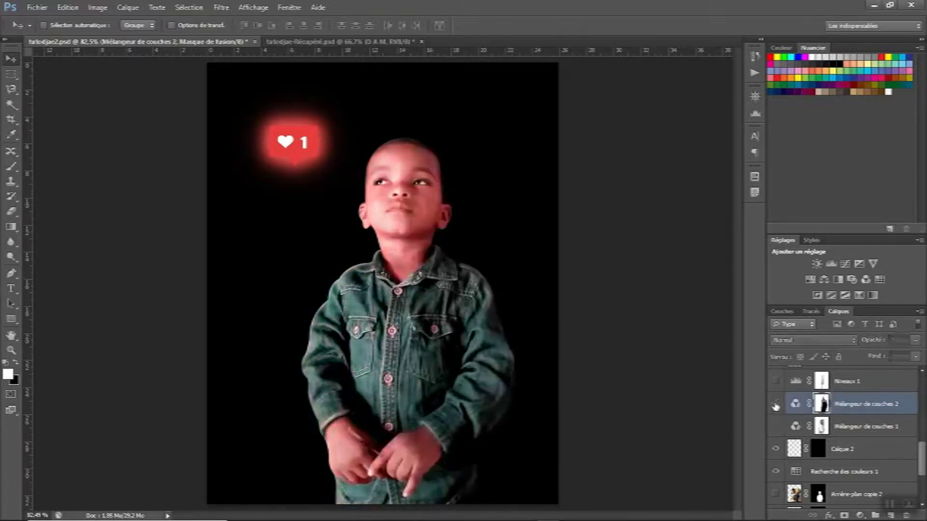
{"action": "left_click_drag", "start_coordinate": [922, 468], "coordinate": [922, 473]}
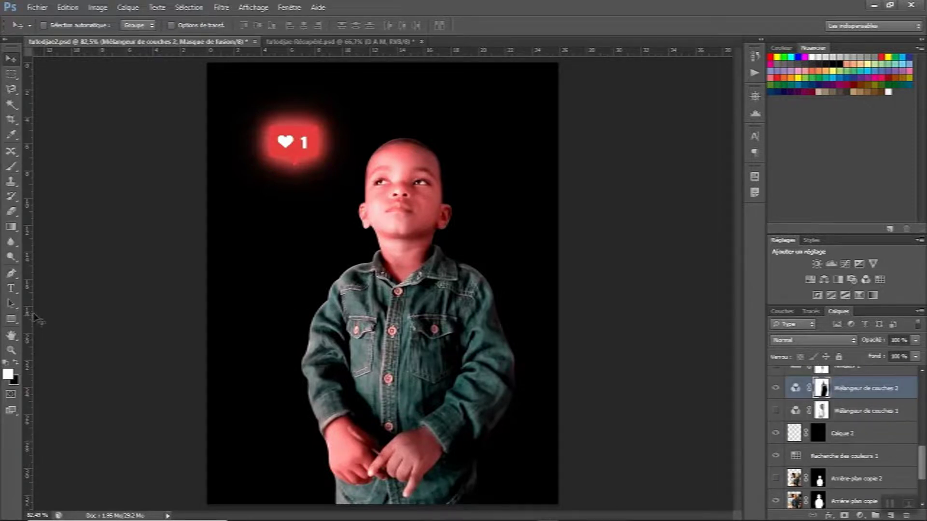
{"action": "scroll", "coordinate": [271, 208], "scroll_direction": "down", "scroll_amount": 1}
{"action": "scroll", "coordinate": [270, 208], "scroll_direction": "down", "scroll_amount": 1}
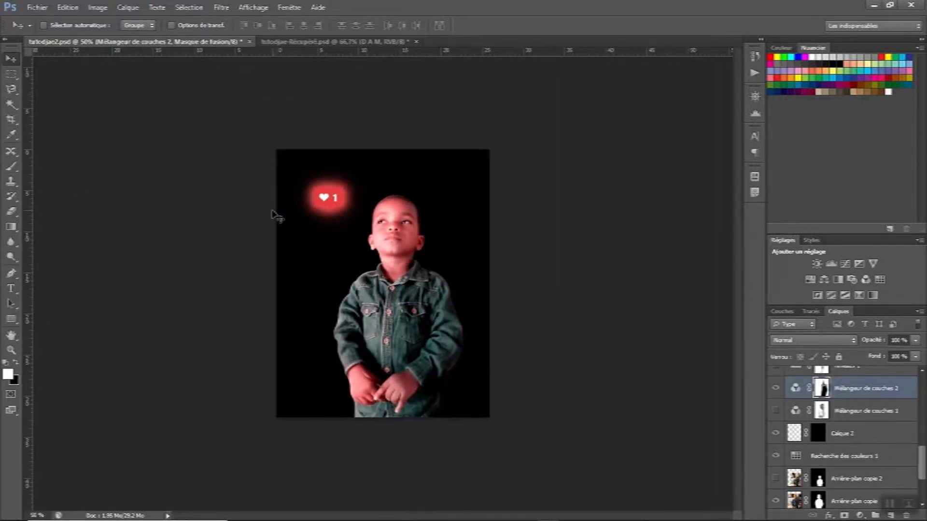
{"action": "scroll", "coordinate": [277, 215], "scroll_direction": "up", "scroll_amount": 2}
{"action": "scroll", "coordinate": [278, 216], "scroll_direction": "down", "scroll_amount": 1}
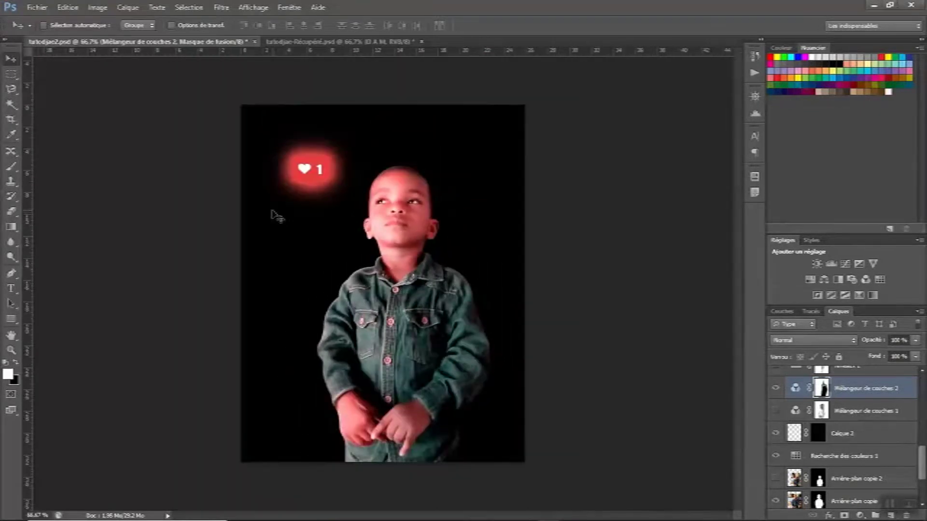
{"action": "scroll", "coordinate": [895, 392], "scroll_direction": "up", "scroll_amount": 5}
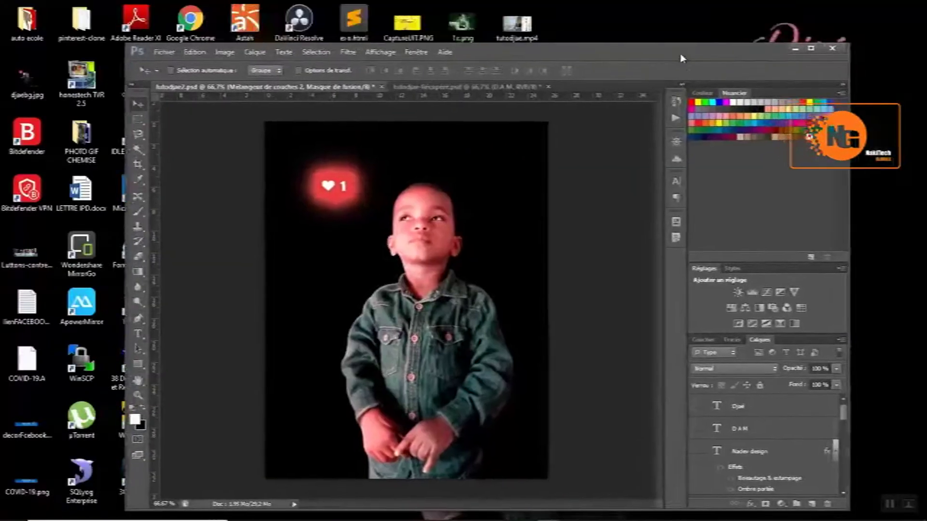
Create a new layer at the top of the stack and maximize the Photoshop window.
{"action": "left_click", "coordinate": [818, 497]}
{"action": "mouse_move", "coordinate": [776, 480]}
{"action": "left_mouse_down"}
{"action": "mouse_move", "coordinate": [751, 380]}
{"action": "mouse_move", "coordinate": [760, 452]}
{"action": "left_mouse_up"}
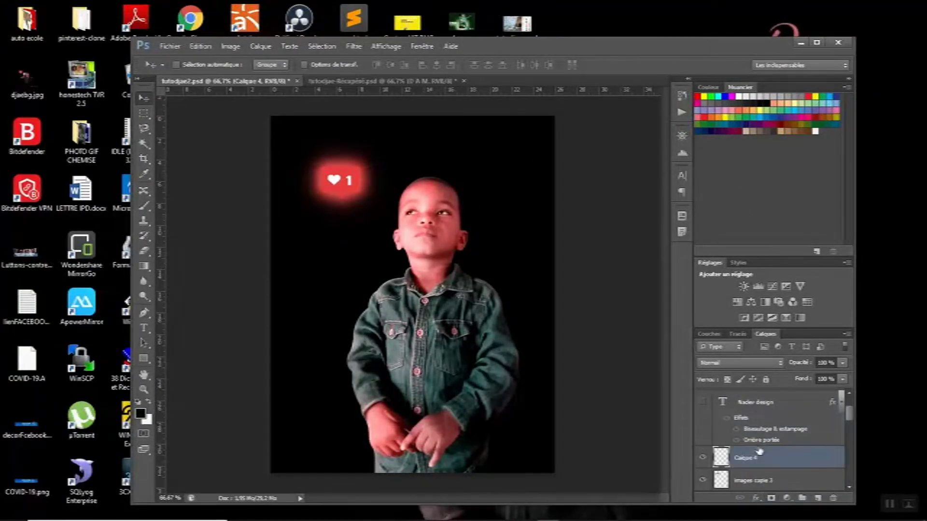
{"action": "left_click", "coordinate": [817, 41]}
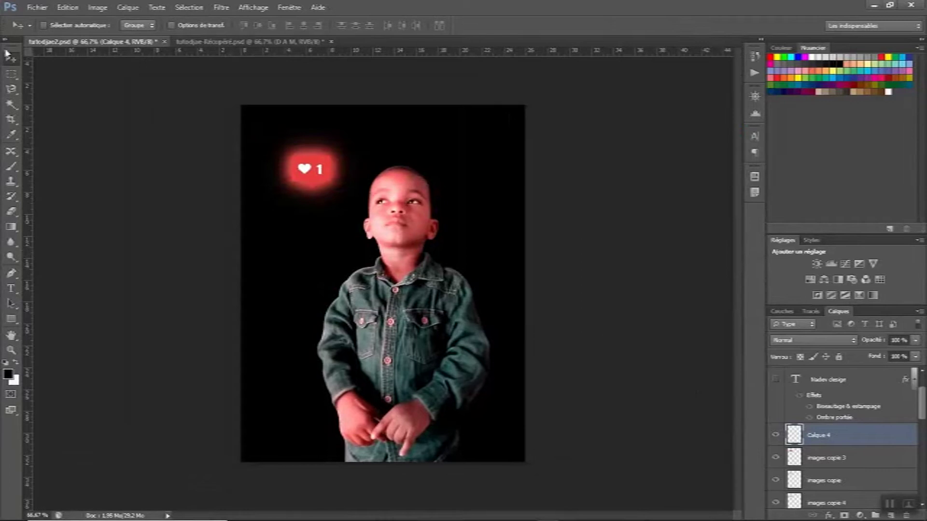
Darken the bottom-right and upper-right edges with black gradients, undoing unwanted attempts.
{"action": "left_click", "coordinate": [11, 226]}
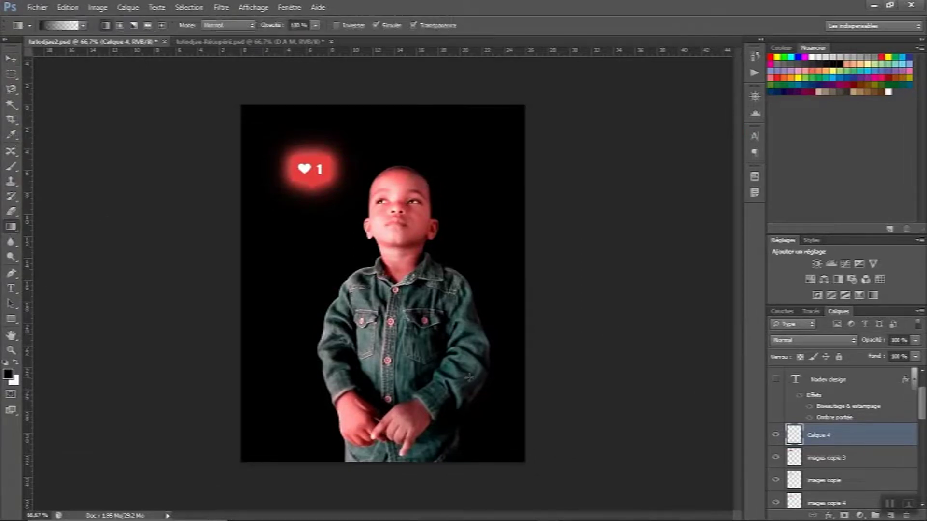
{"action": "left_click_drag", "start_coordinate": [575, 458], "coordinate": [325, 263]}
{"action": "left_click_drag", "start_coordinate": [480, 73], "coordinate": [451, 155]}
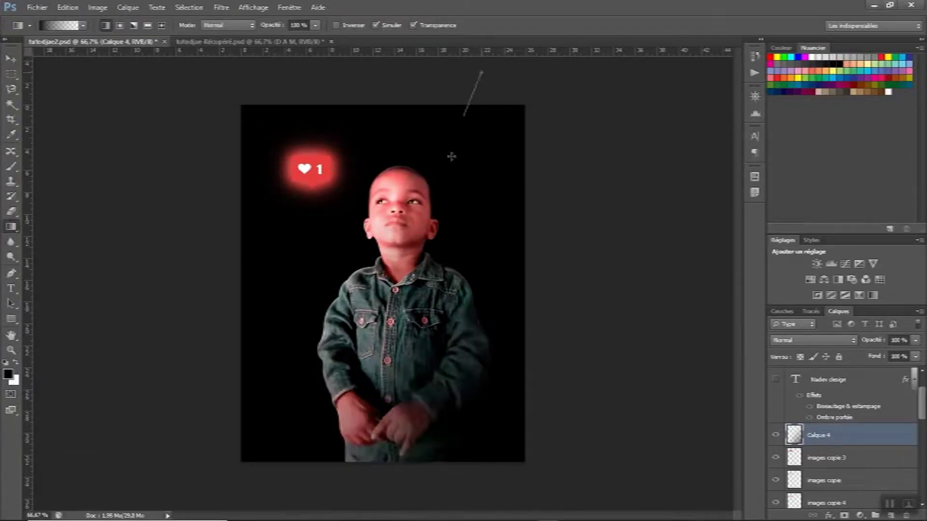
{"action": "key", "text": "ctrl+z"}
{"action": "left_click_drag", "start_coordinate": [519, 81], "coordinate": [372, 288]}
{"action": "key", "text": "ctrl+z"}
{"action": "left_click_drag", "start_coordinate": [577, 67], "coordinate": [420, 194]}
{"action": "left_click_drag", "start_coordinate": [599, 100], "coordinate": [466, 176]}
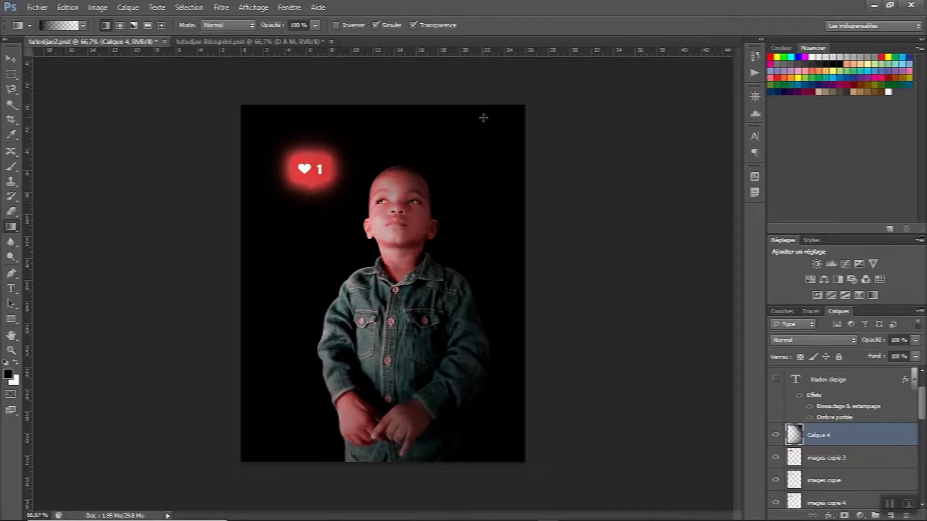
{"action": "key", "text": "ctrl+z"}
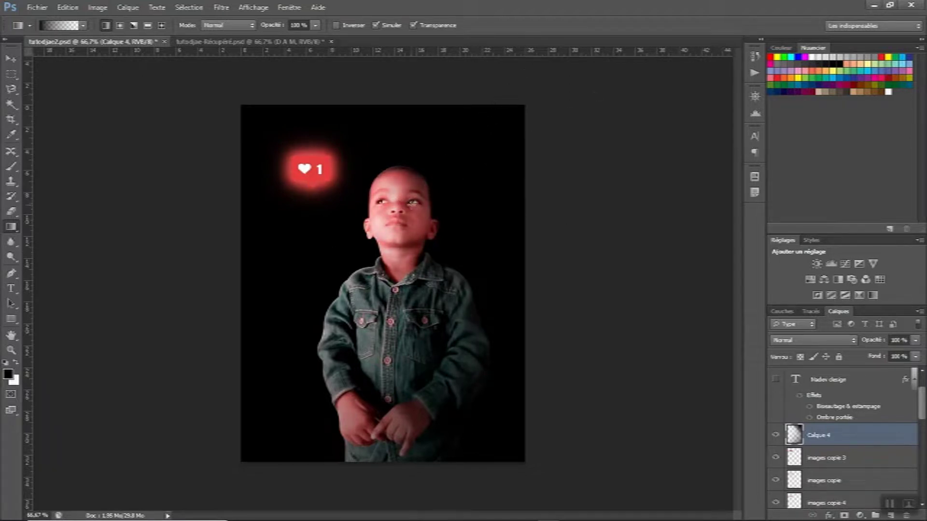
{"action": "left_click_drag", "start_coordinate": [585, 99], "coordinate": [472, 184]}
Type 'DAM' at the bottom-left in the Social Media Circled font to form three social icons.
{"action": "left_click", "coordinate": [10, 289]}
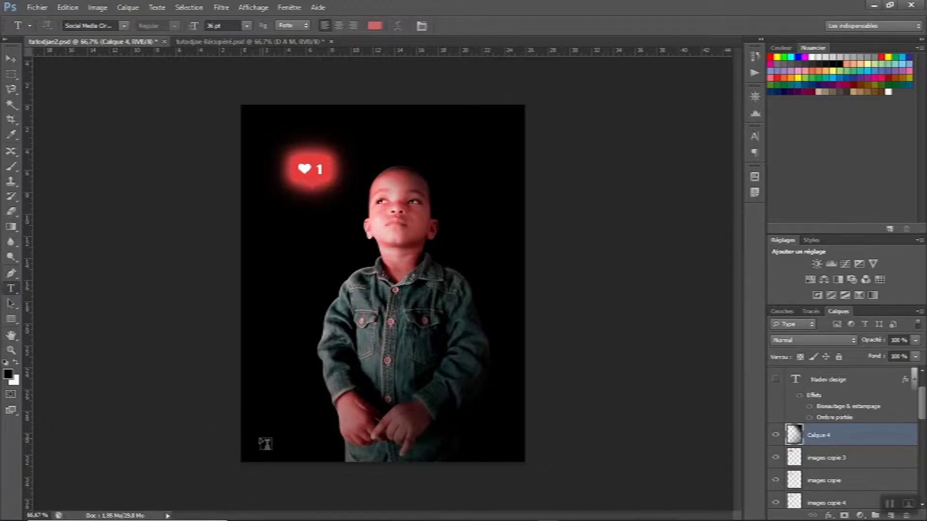
{"action": "left_click", "coordinate": [265, 441]}
{"action": "type", "text": "DA"}
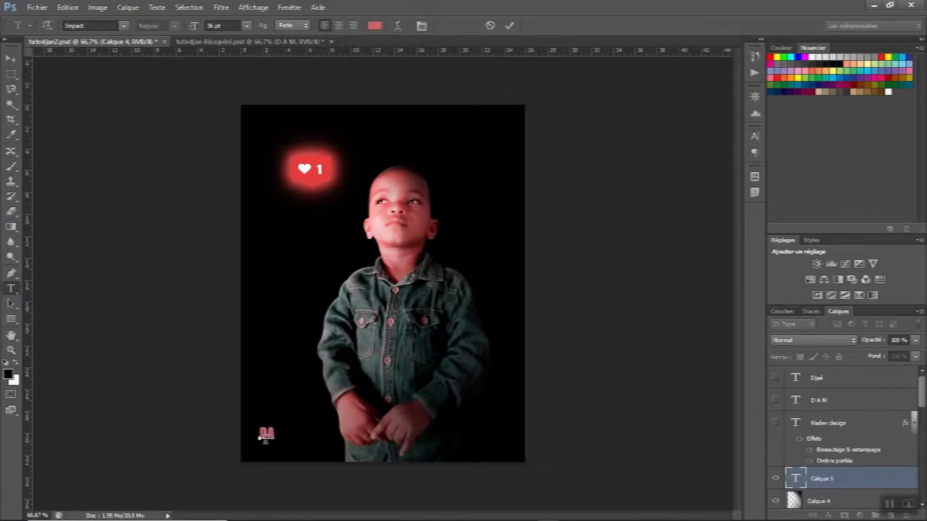
{"action": "type", "text": "M"}
{"action": "left_click", "coordinate": [510, 27]}
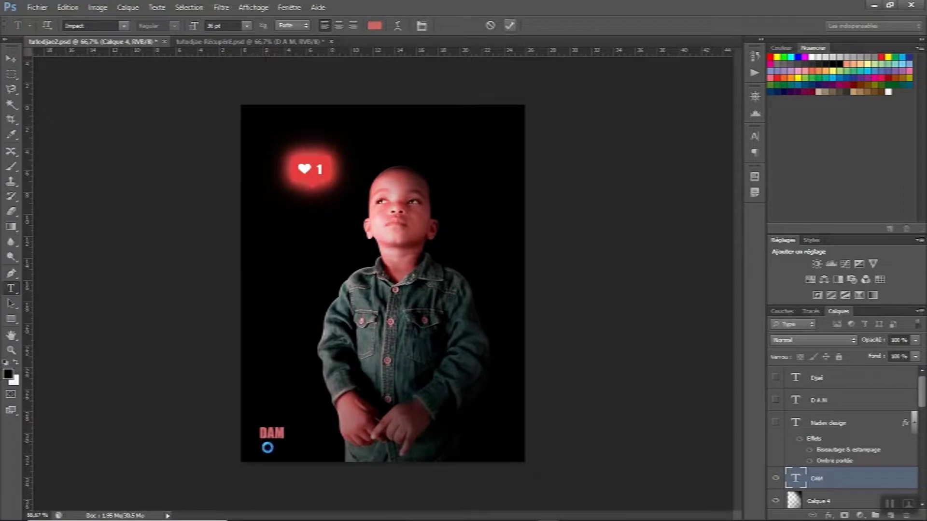
{"action": "double_click", "coordinate": [272, 433]}
{"action": "left_click", "coordinate": [91, 25]}
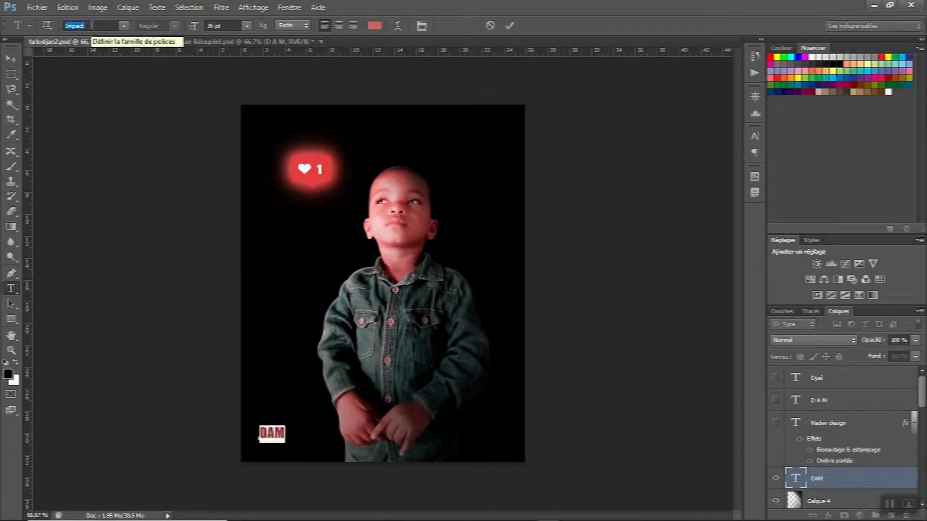
{"action": "type", "text": "so"}
{"action": "key", "text": "Return"}
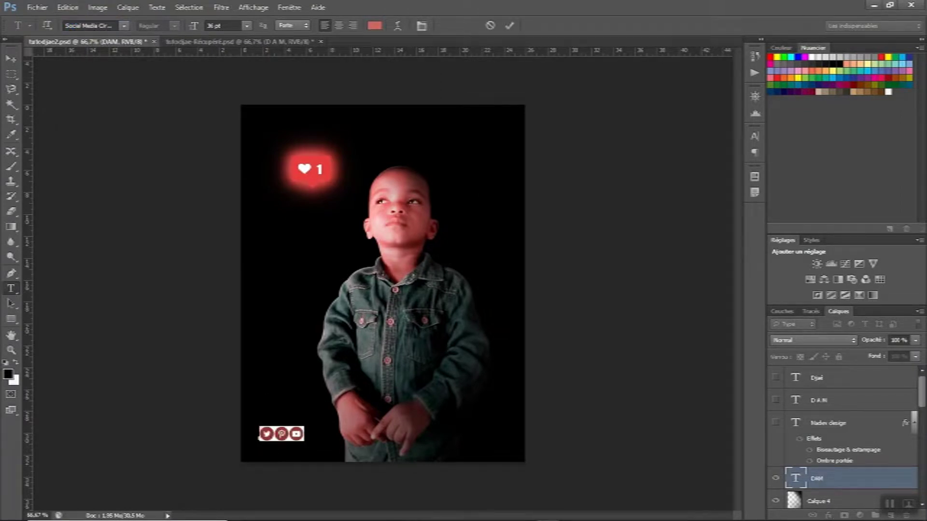
{"action": "left_click", "coordinate": [511, 27]}
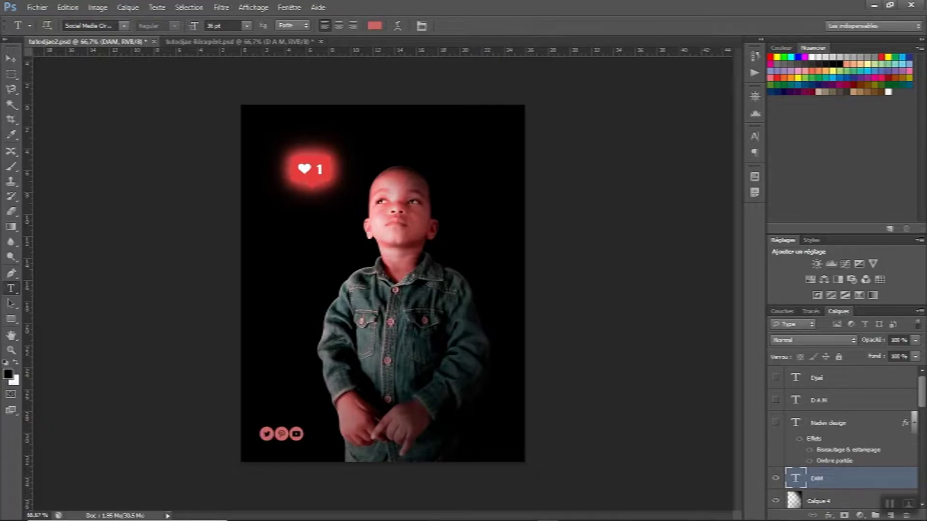
Start a new text layer just below the social icons and select its font field.
{"action": "left_click", "coordinate": [275, 433]}
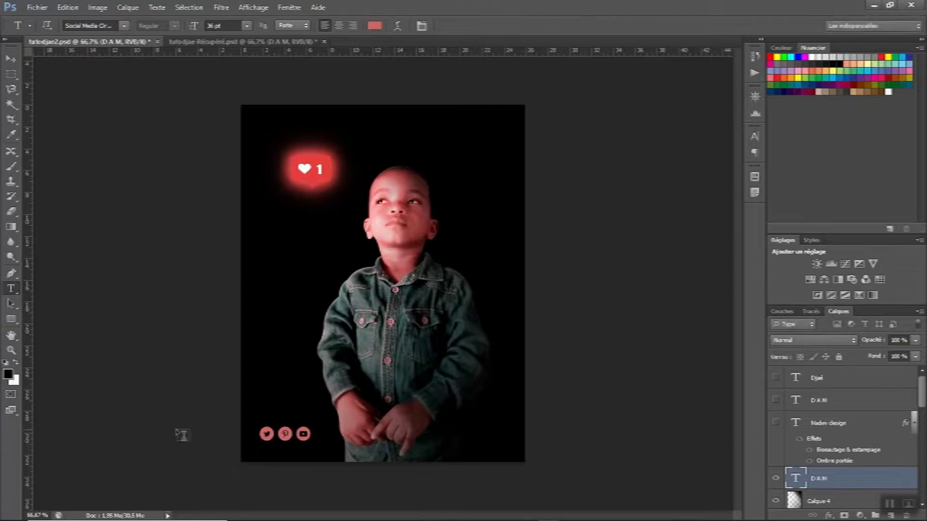
{"action": "left_click", "coordinate": [257, 445]}
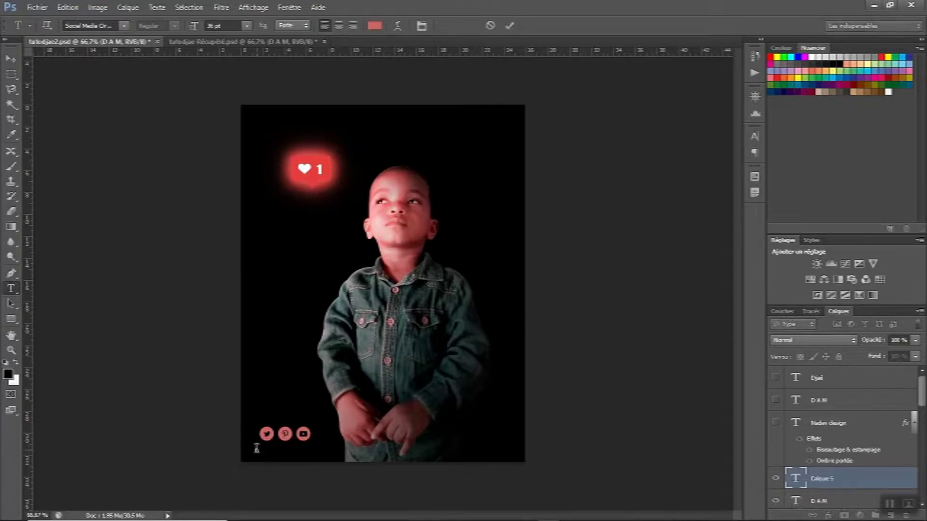
{"action": "type", "text": "f"}
{"action": "left_click", "coordinate": [88, 20]}
Paste the 'Nadev design' credit below the icons in OCR A Extended and nudge it slightly left.
{"action": "type", "text": "Impact"}
{"action": "left_click", "coordinate": [509, 25]}
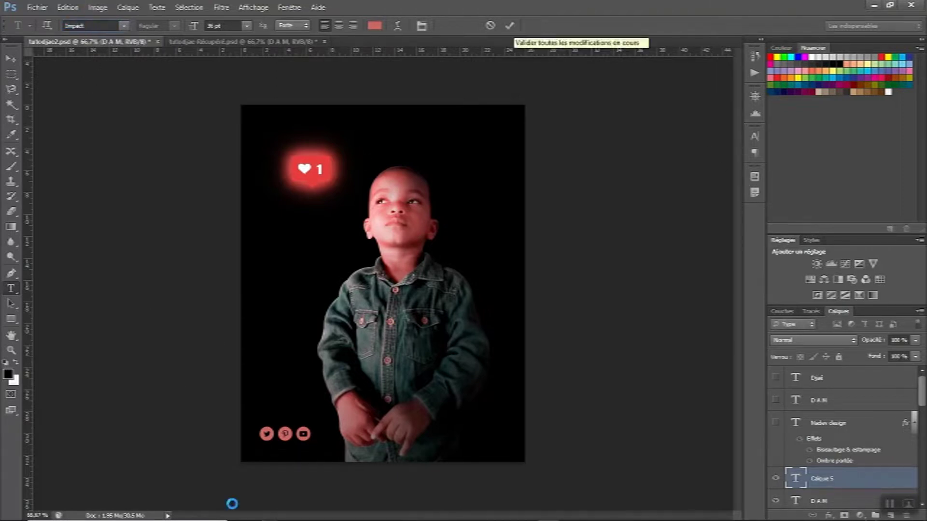
{"action": "left_click", "coordinate": [256, 454]}
{"action": "key", "text": "ctrl+v"}
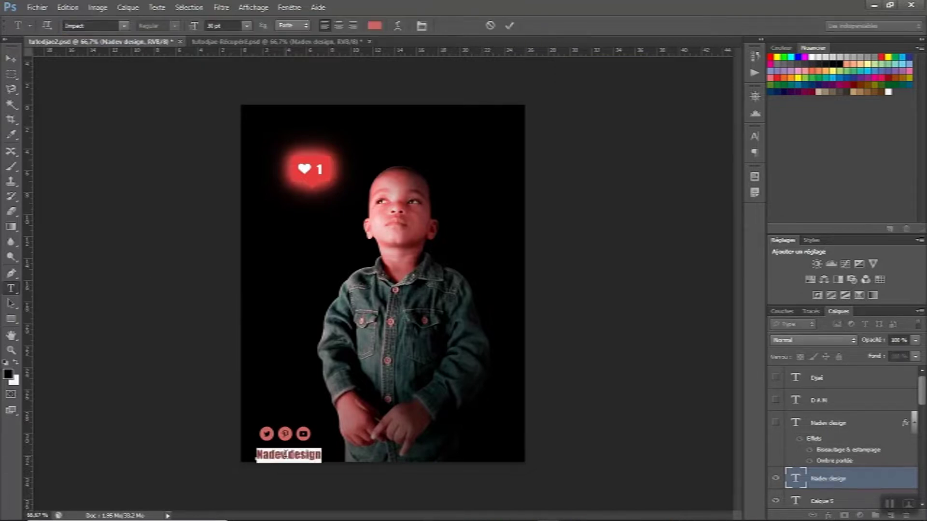
{"action": "type", "text": "OCR A Extended"}
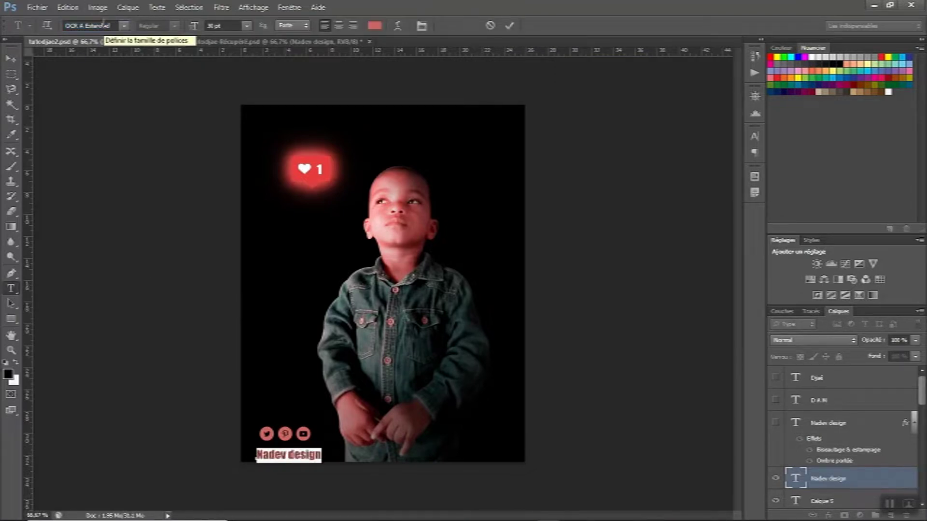
{"action": "key", "text": "Return"}
{"action": "left_click", "coordinate": [509, 25]}
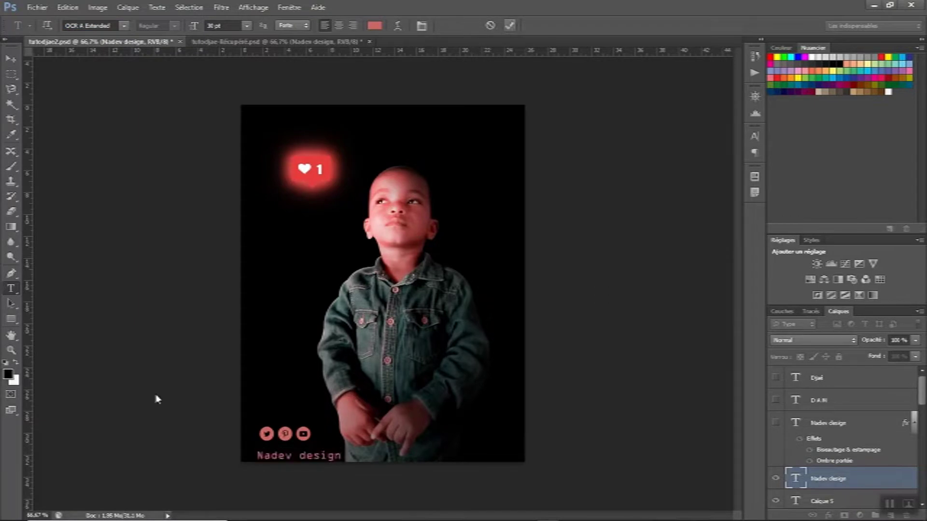
{"action": "key", "text": "v"}
{"action": "left_click_drag", "start_coordinate": [314, 457], "coordinate": [307, 456]}
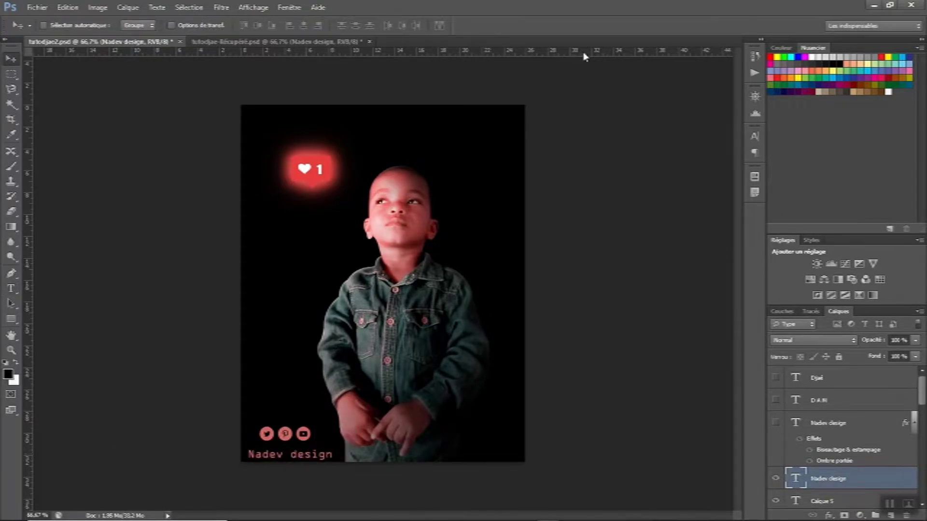
Add Bevel & Emboss and Drop Shadow to the credit, with direction Down and larger depth and size.
{"action": "left_click", "coordinate": [829, 515]}
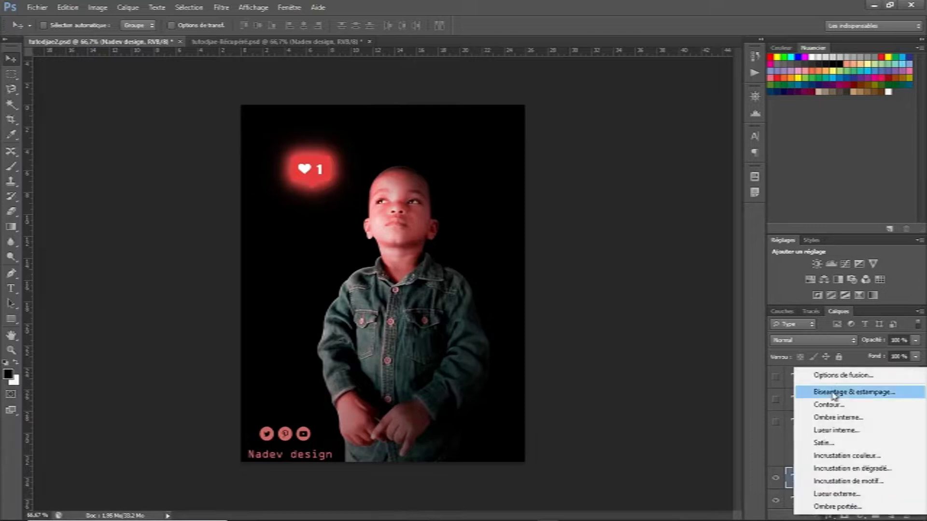
{"action": "left_click", "coordinate": [830, 393]}
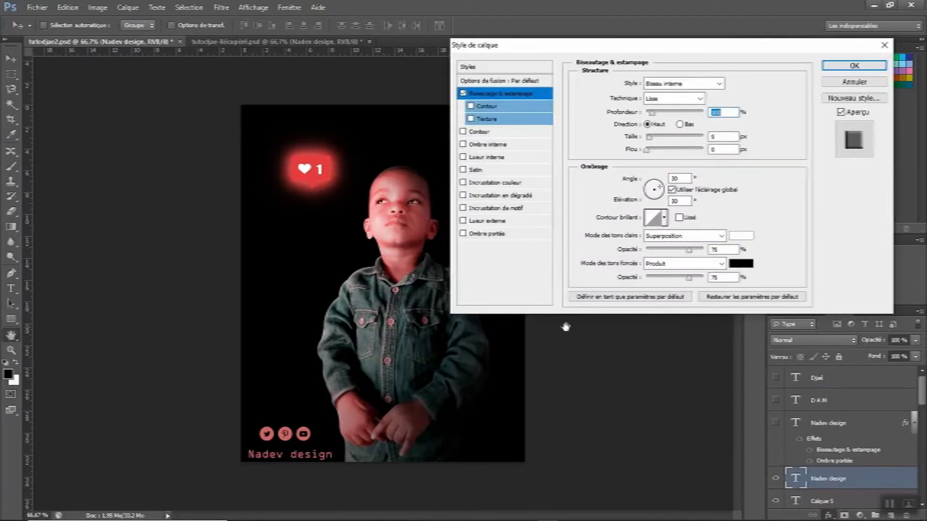
{"action": "left_click", "coordinate": [463, 234]}
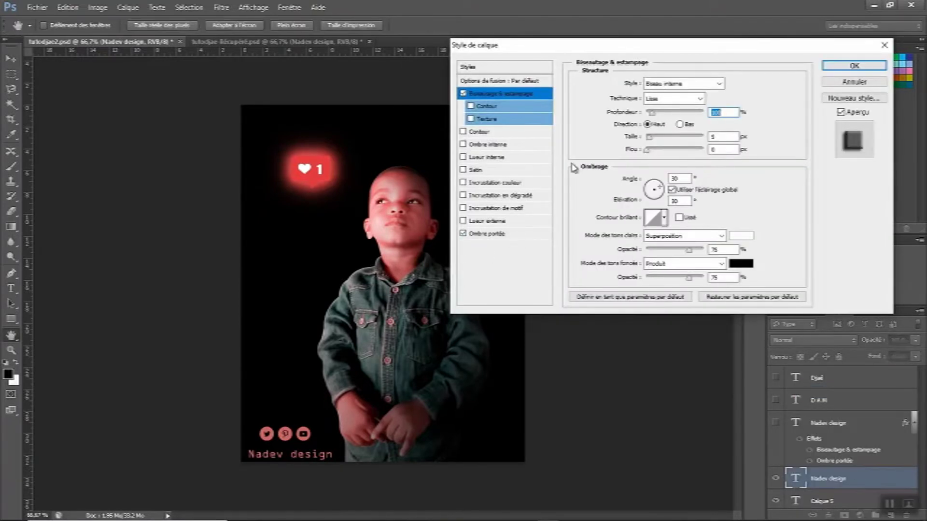
{"action": "left_click", "coordinate": [680, 124]}
{"action": "mouse_move", "coordinate": [653, 112]}
{"action": "left_mouse_down"}
{"action": "mouse_move", "coordinate": [664, 112]}
{"action": "mouse_move", "coordinate": [662, 137]}
{"action": "left_mouse_up"}
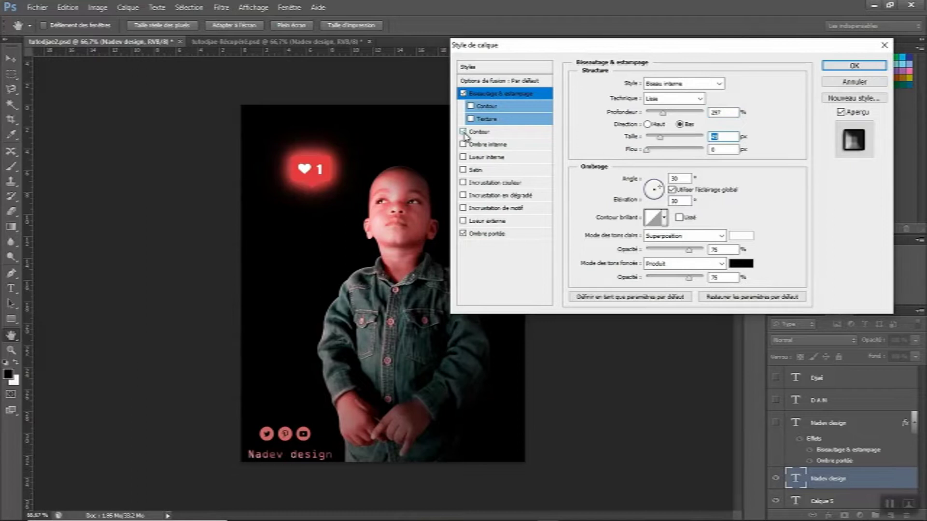
{"action": "mouse_move", "coordinate": [644, 152]}
{"action": "left_mouse_down"}
{"action": "mouse_move", "coordinate": [657, 152]}
{"action": "mouse_move", "coordinate": [646, 150]}
{"action": "mouse_move", "coordinate": [653, 127]}
{"action": "left_mouse_up"}
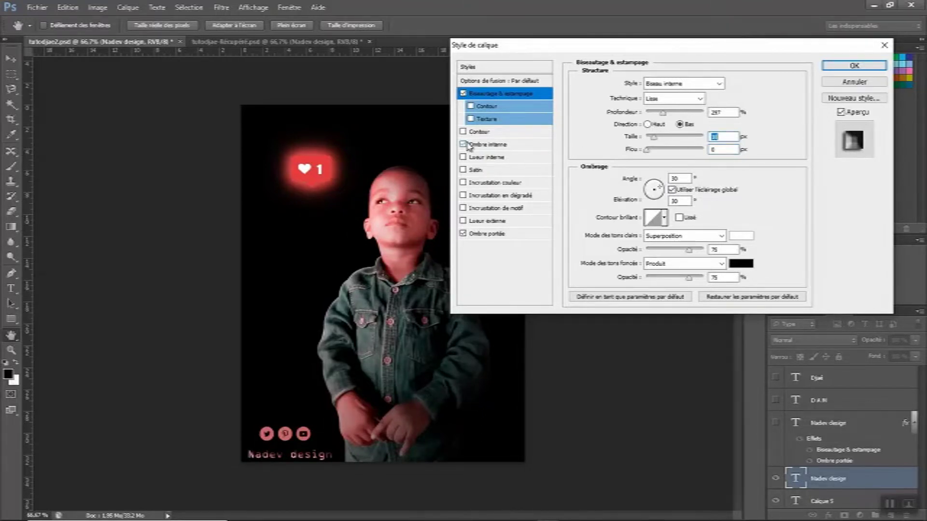
Toggle several other layer effects on and off to compare the look.
{"action": "left_click", "coordinate": [463, 169]}
{"action": "left_click", "coordinate": [463, 169]}
{"action": "left_click", "coordinate": [463, 182]}
{"action": "left_click", "coordinate": [463, 182]}
{"action": "left_click", "coordinate": [463, 195]}
{"action": "left_click", "coordinate": [463, 195]}
{"action": "left_click", "coordinate": [463, 220]}
{"action": "left_click", "coordinate": [463, 220]}
Fine-tune the bevel size and depth, add a Contour, and apply the layer style.
{"action": "left_click_drag", "start_coordinate": [654, 141], "coordinate": [653, 138]}
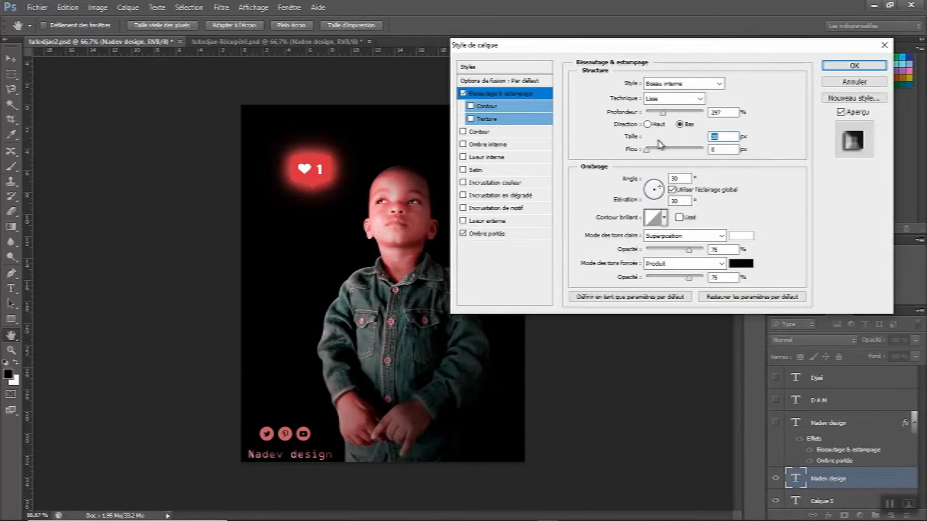
{"action": "left_click_drag", "start_coordinate": [659, 137], "coordinate": [668, 138]}
{"action": "left_click", "coordinate": [666, 113]}
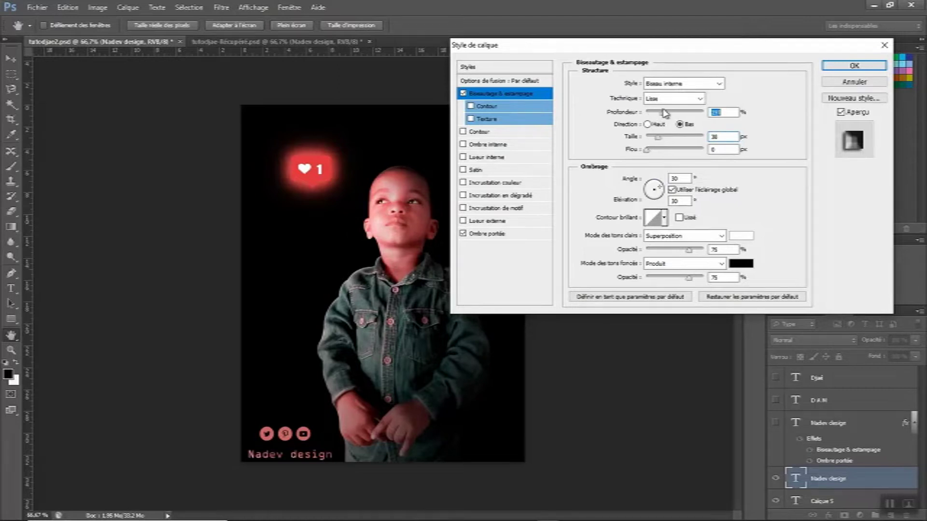
{"action": "mouse_move", "coordinate": [664, 112]}
{"action": "left_mouse_down"}
{"action": "mouse_move", "coordinate": [686, 114]}
{"action": "mouse_move", "coordinate": [665, 112]}
{"action": "left_mouse_up"}
{"action": "left_click", "coordinate": [471, 106]}
{"action": "left_click_drag", "start_coordinate": [665, 113], "coordinate": [659, 113]}
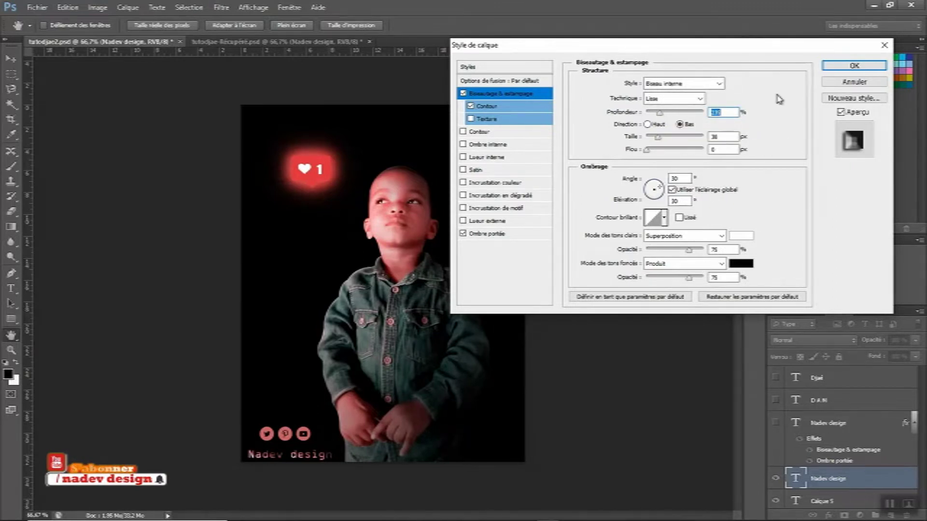
{"action": "left_click", "coordinate": [854, 65]}
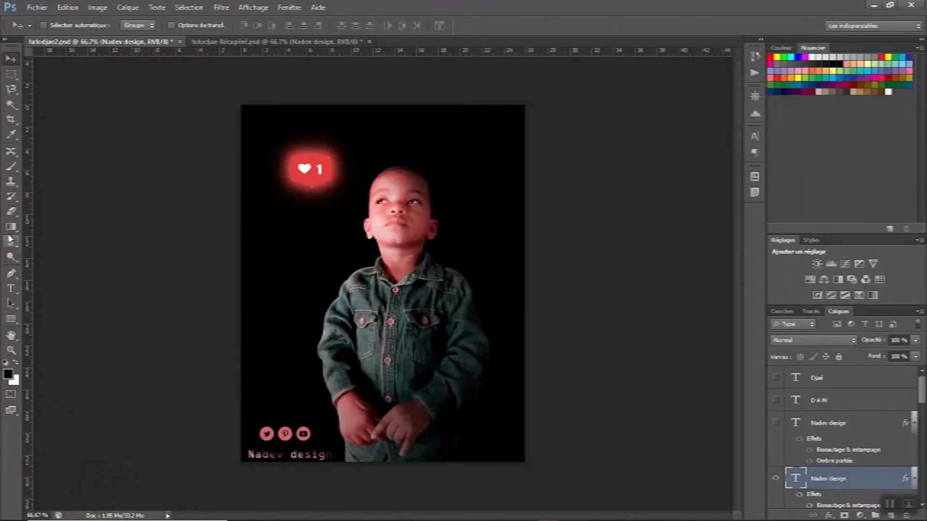
Add the 'Djaé' text at the poster's upper right in a script font.
{"action": "left_click", "coordinate": [10, 290]}
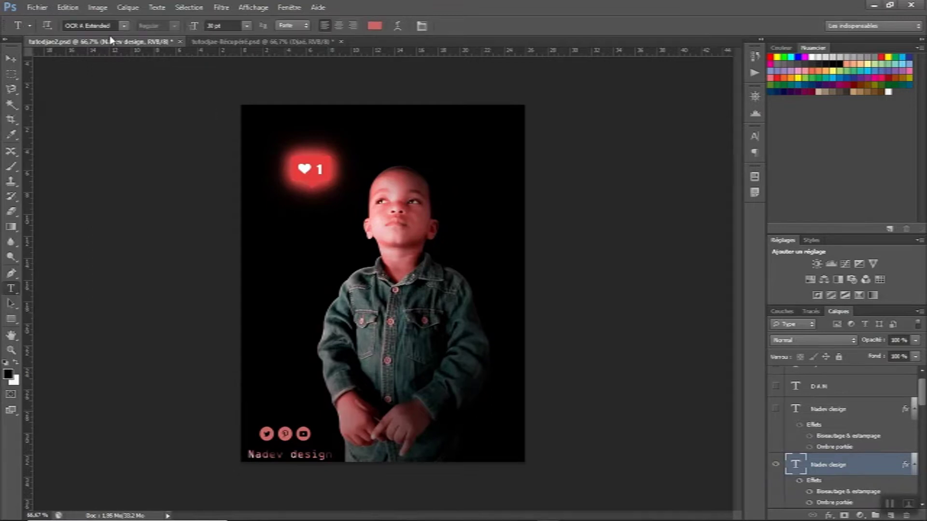
{"action": "left_click", "coordinate": [452, 134]}
{"action": "type", "text": "Djaé"}
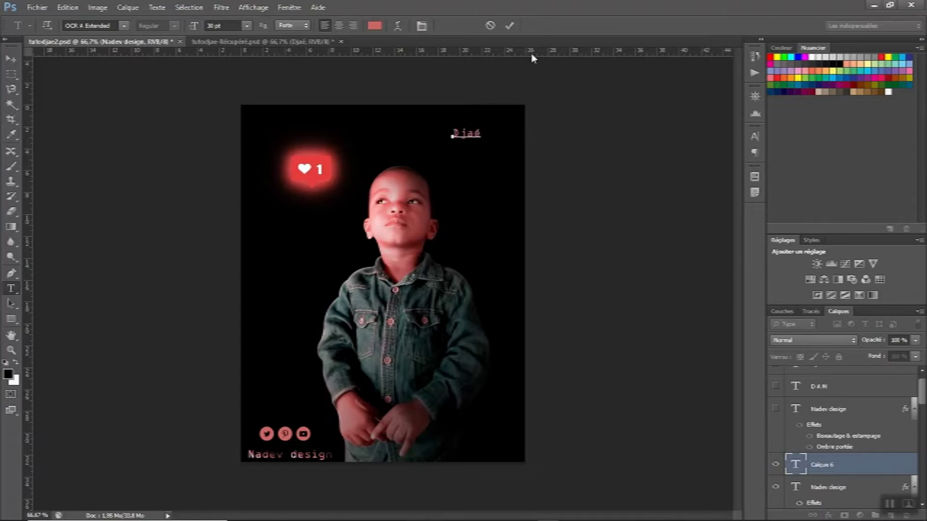
{"action": "key", "text": "ctrl+a"}
{"action": "left_click", "coordinate": [90, 25]}
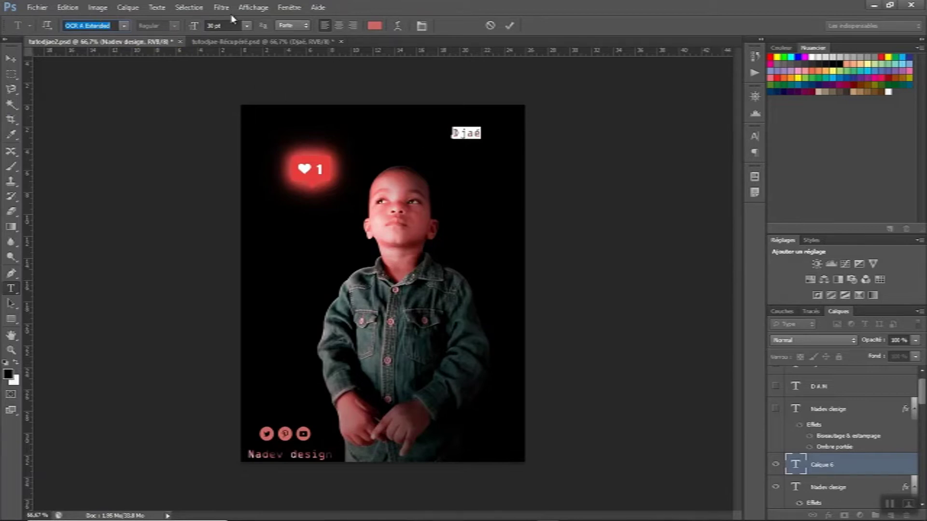
{"action": "key", "text": "ctrl+Return"}
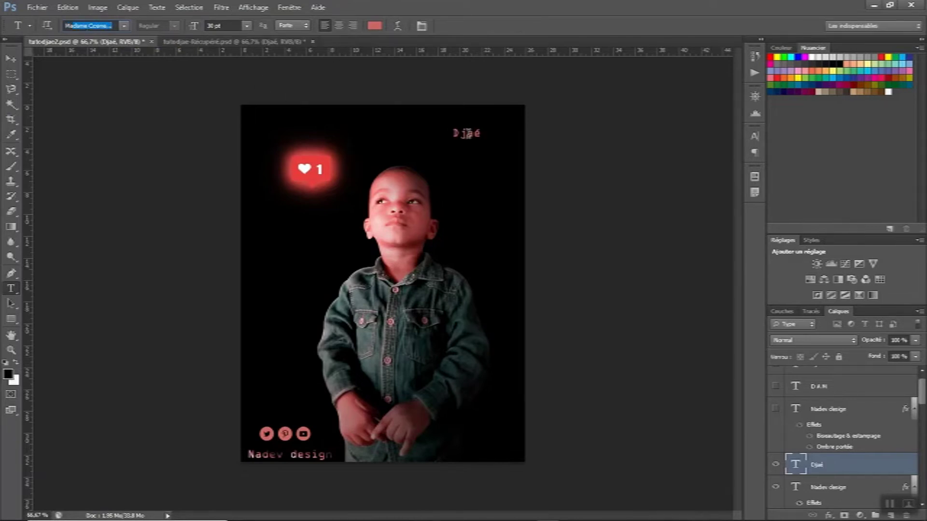
{"action": "double_click", "coordinate": [466, 133]}
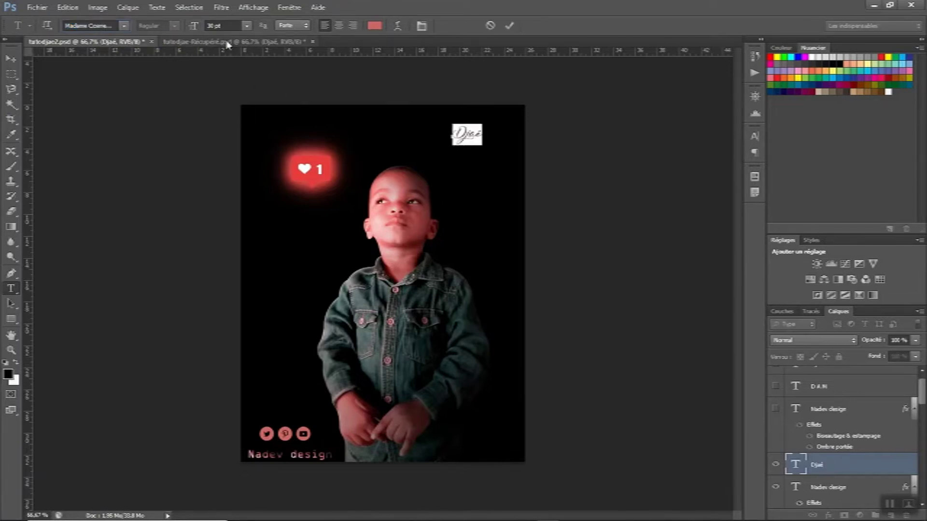
{"action": "left_click", "coordinate": [510, 25]}
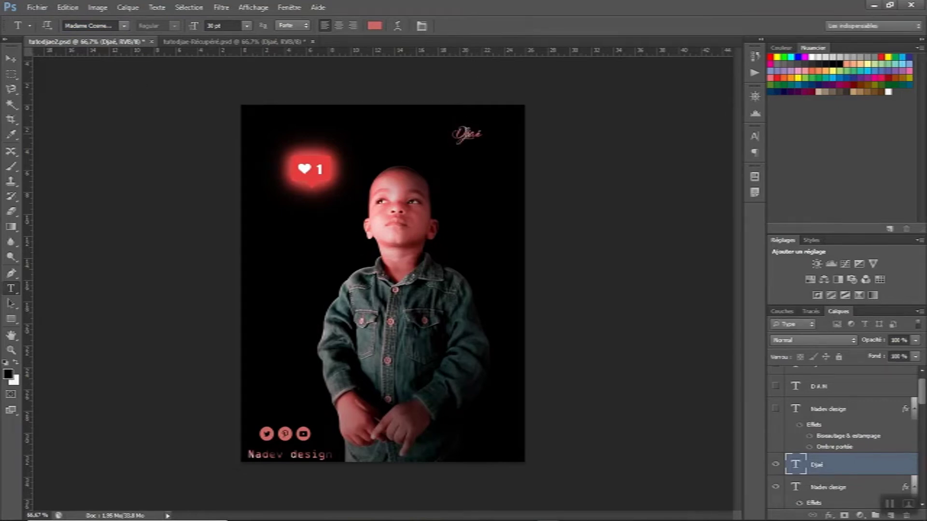
Set Djaé to 36 pt, then try enlarging it to 48 pt.
{"action": "double_click", "coordinate": [467, 134]}
{"action": "left_click", "coordinate": [246, 25]}
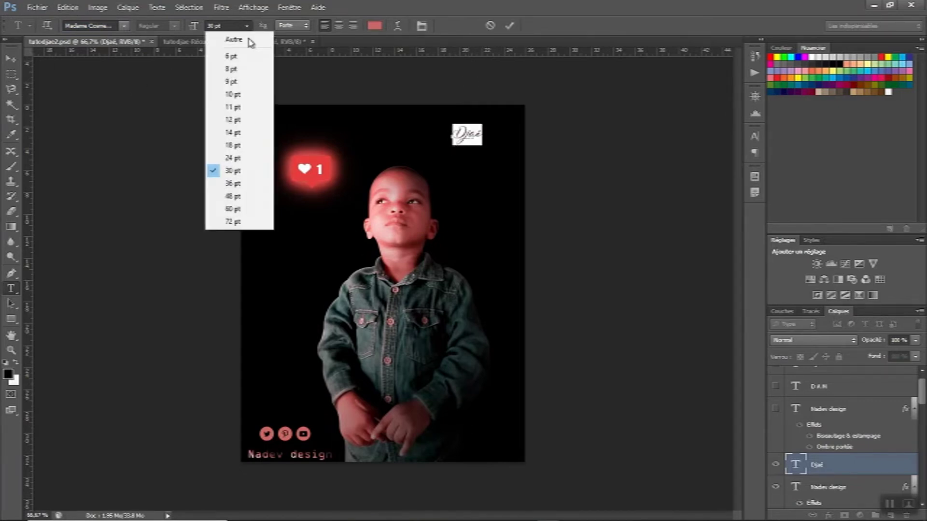
{"action": "left_click", "coordinate": [241, 192]}
{"action": "left_click", "coordinate": [510, 25]}
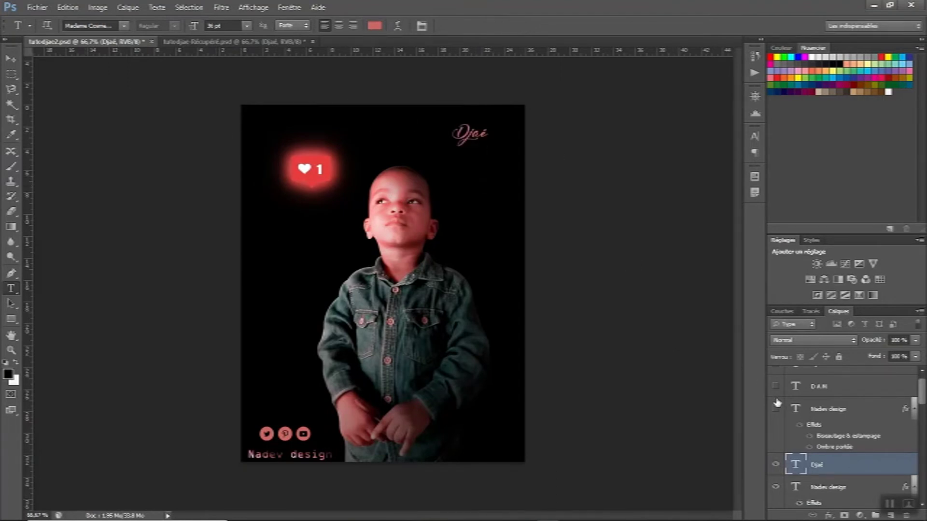
{"action": "scroll", "coordinate": [826, 472], "scroll_direction": "up", "scroll_amount": 1}
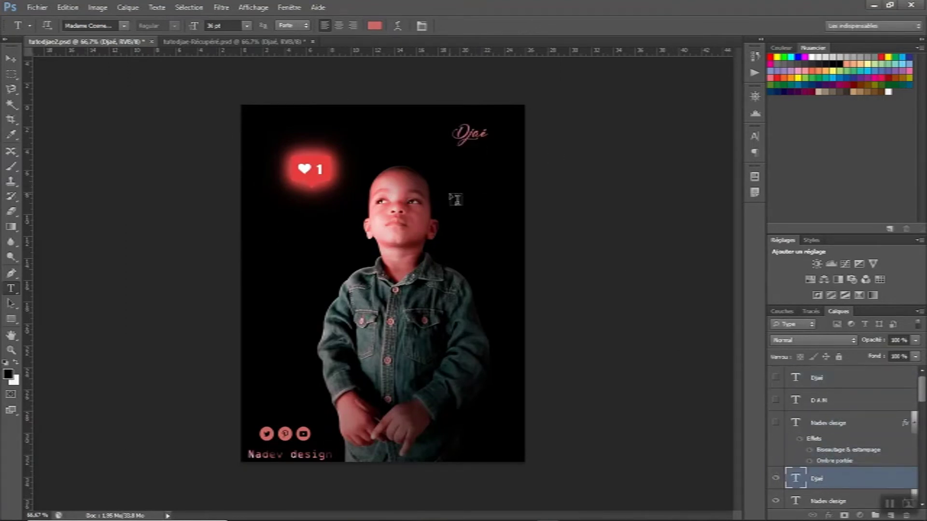
{"action": "double_click", "coordinate": [452, 137]}
{"action": "left_click", "coordinate": [247, 26]}
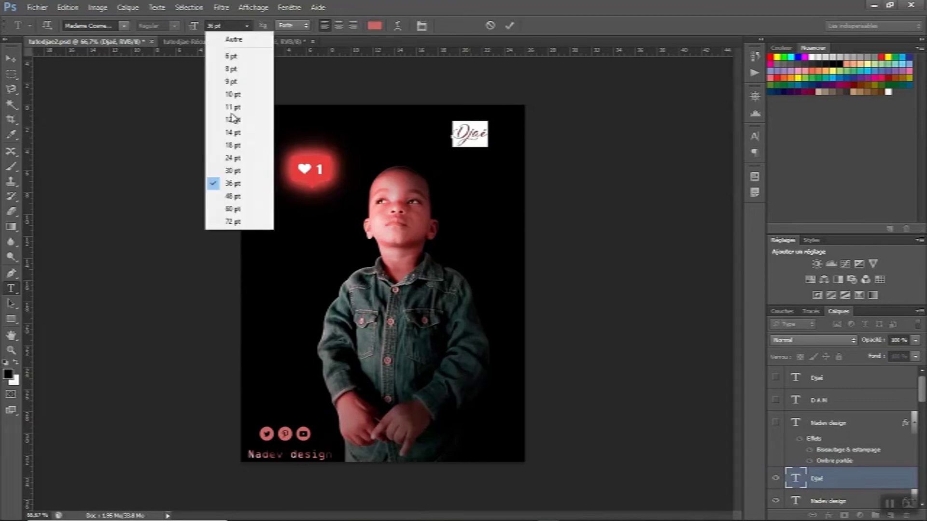
{"action": "left_click", "coordinate": [229, 199]}
{"action": "left_click", "coordinate": [510, 25]}
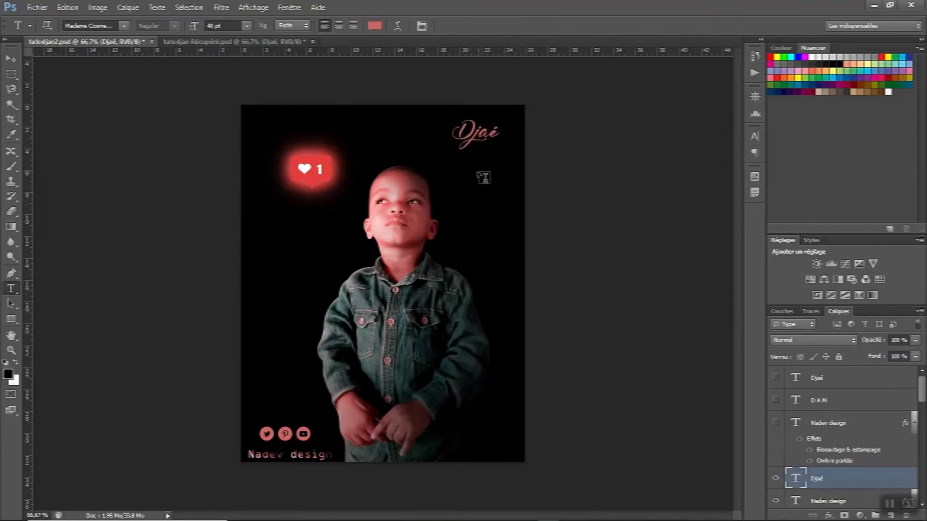
Return Djaé to 36 pt and move it right into the top-right corner.
{"action": "left_click", "coordinate": [474, 128]}
{"action": "key", "text": "ctrl+a"}
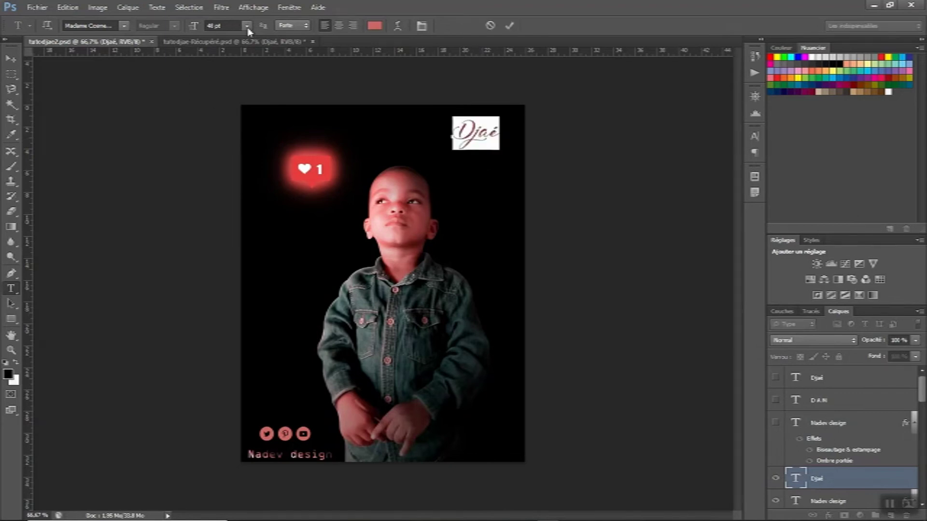
{"action": "left_click", "coordinate": [247, 26]}
{"action": "left_click", "coordinate": [241, 193]}
{"action": "left_click", "coordinate": [509, 25]}
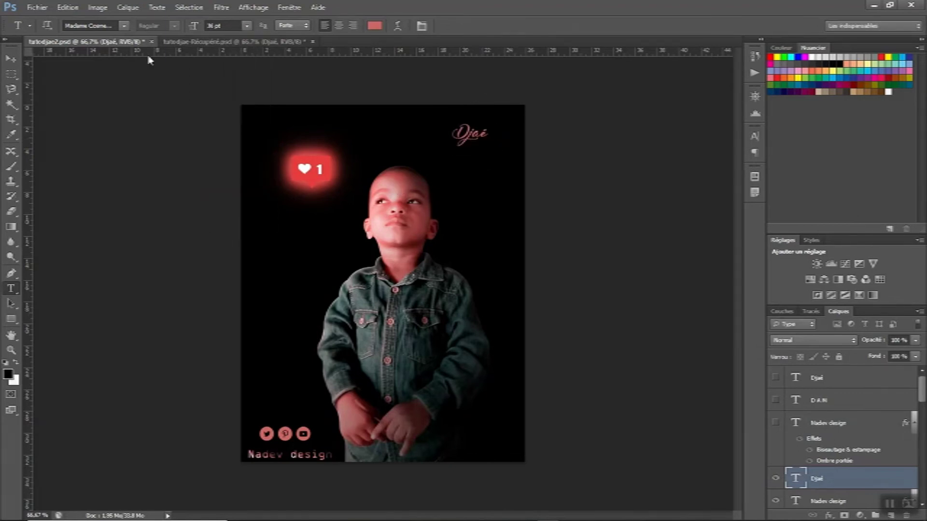
{"action": "left_click", "coordinate": [11, 58]}
{"action": "left_click_drag", "start_coordinate": [465, 135], "coordinate": [484, 135]}
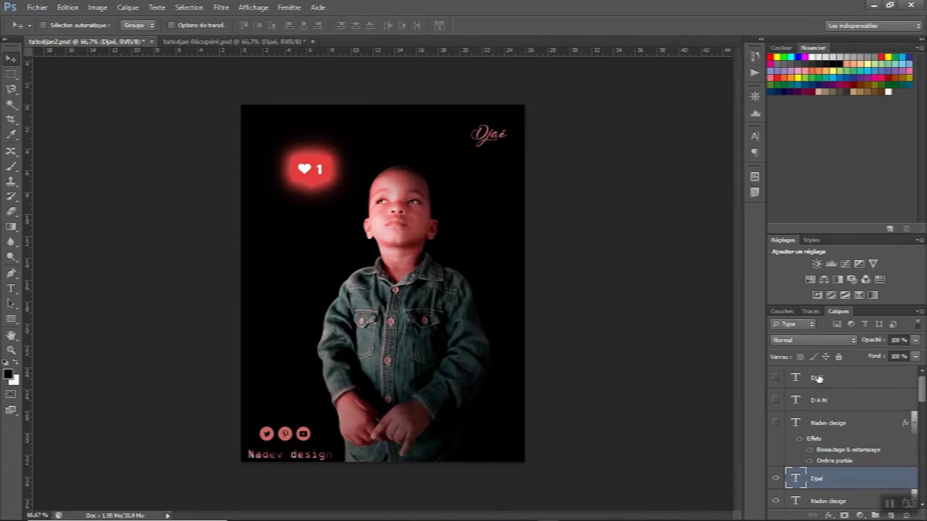
Scroll through the Layers panel to review the layers, then save the document with Ctrl+S.
{"action": "left_click_drag", "start_coordinate": [923, 389], "coordinate": [923, 432]}
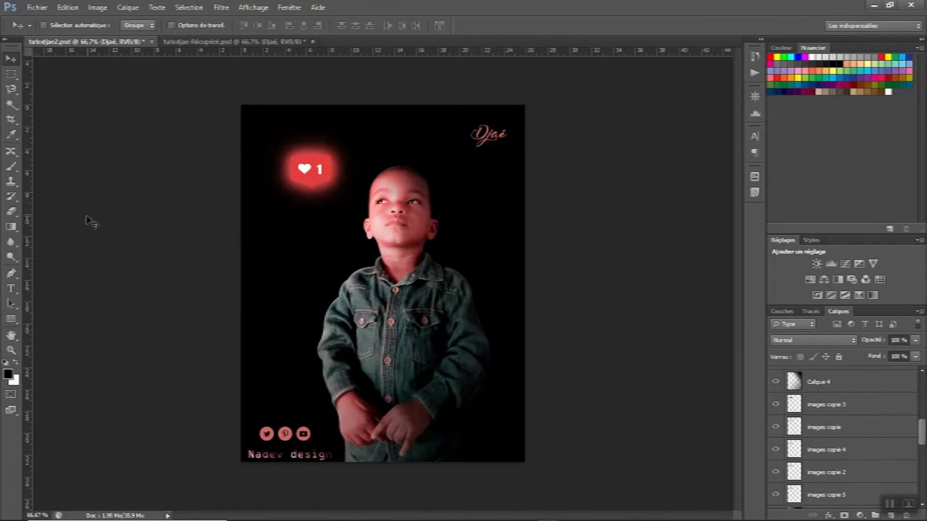
{"action": "key", "text": "ctrl+s"}
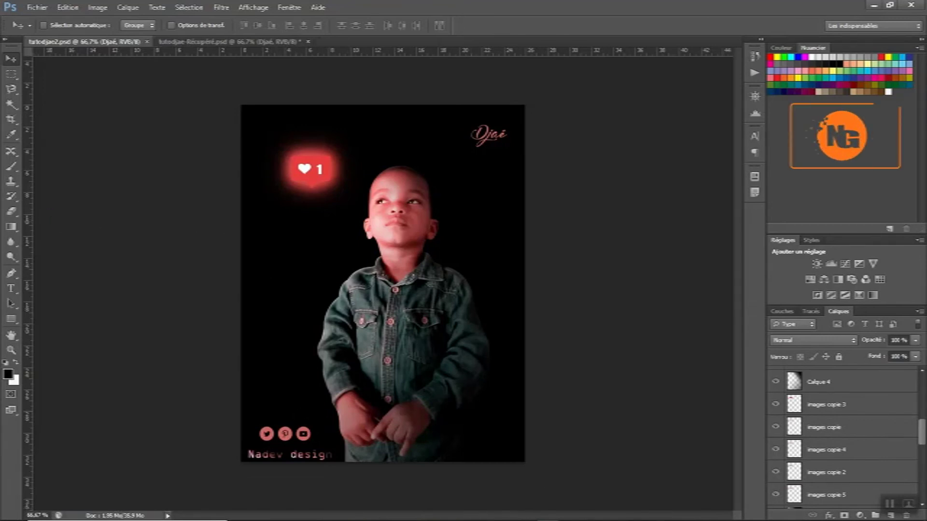